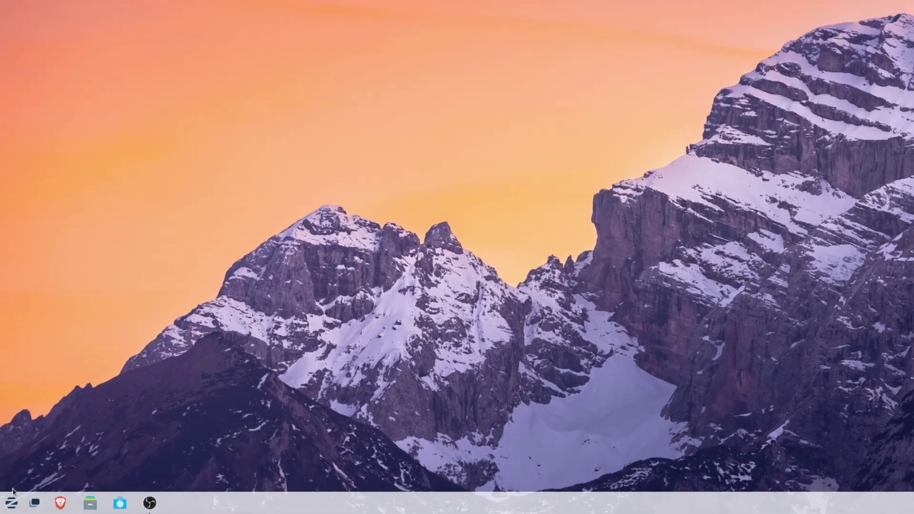
Browse the Zorin menu's Accessories, Graphics, Internet and Sound & Video app categories
left_click(8, 505)
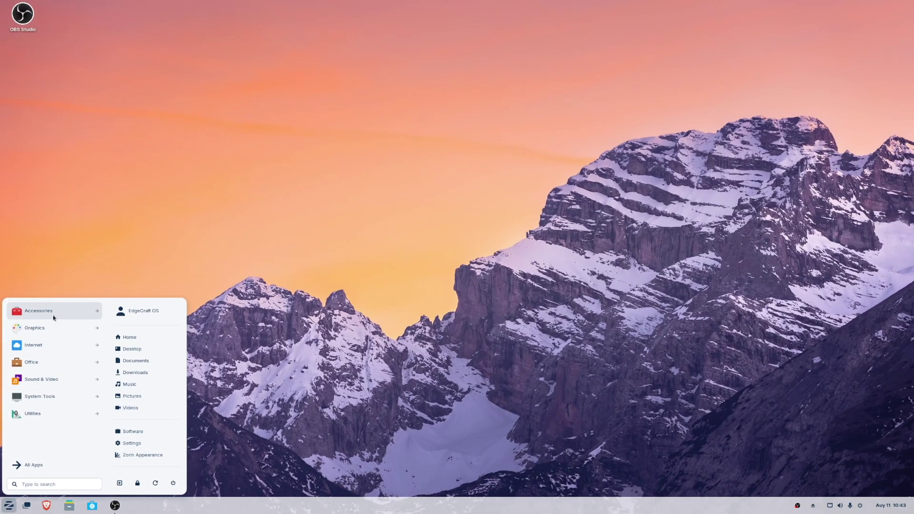
left_click(54, 312)
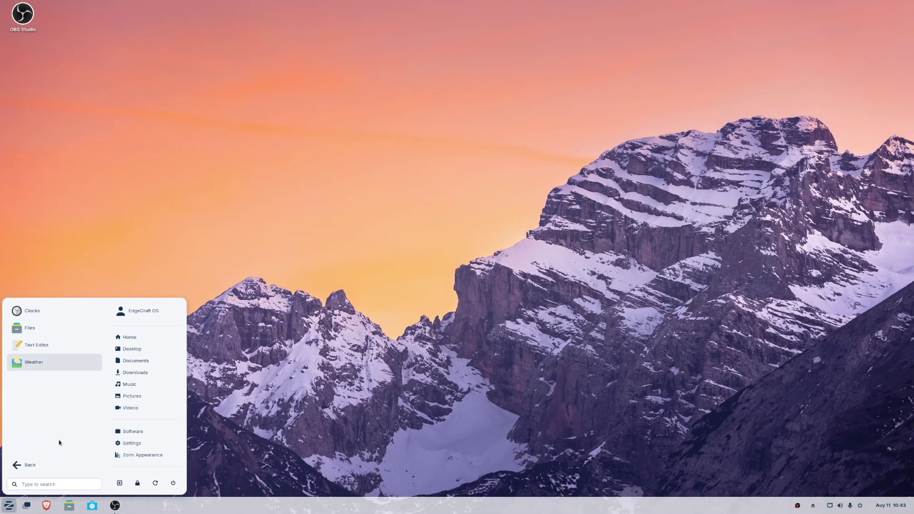
left_click(28, 466)
left_click(48, 354)
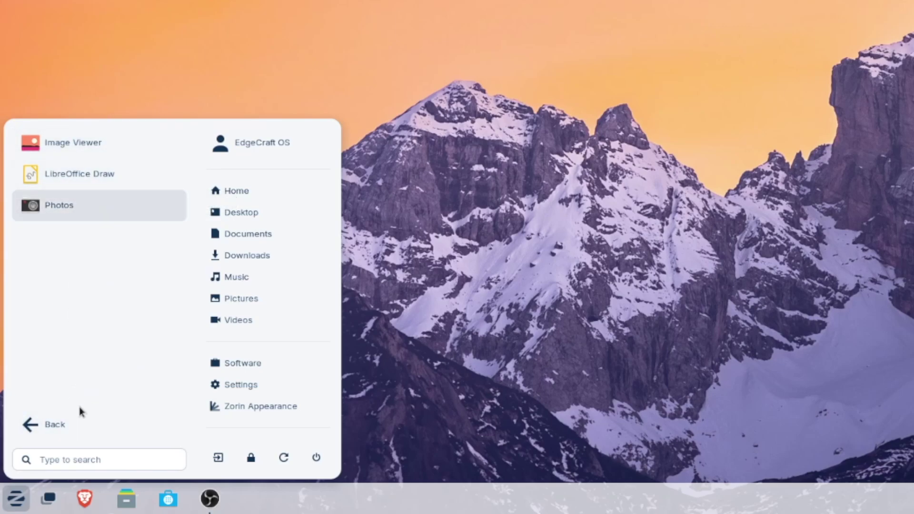
left_click(57, 424)
left_click(83, 213)
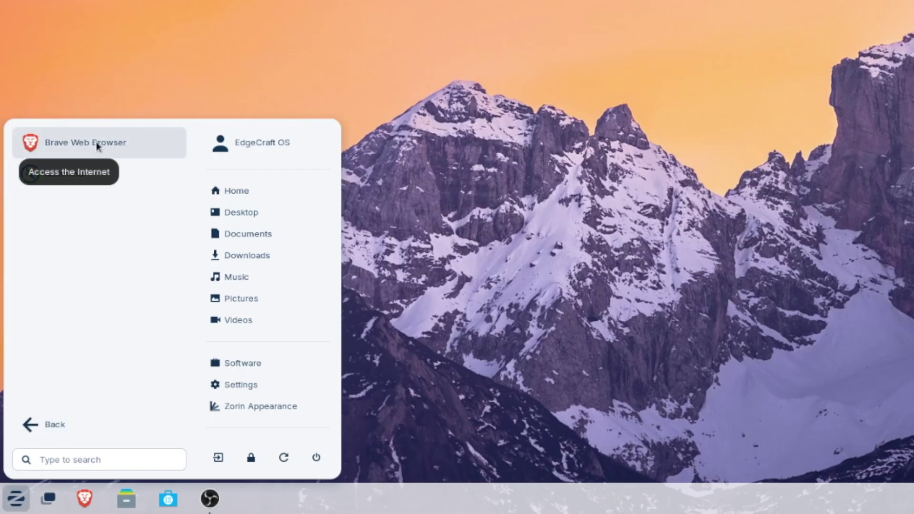
left_click(45, 424)
left_click(113, 273)
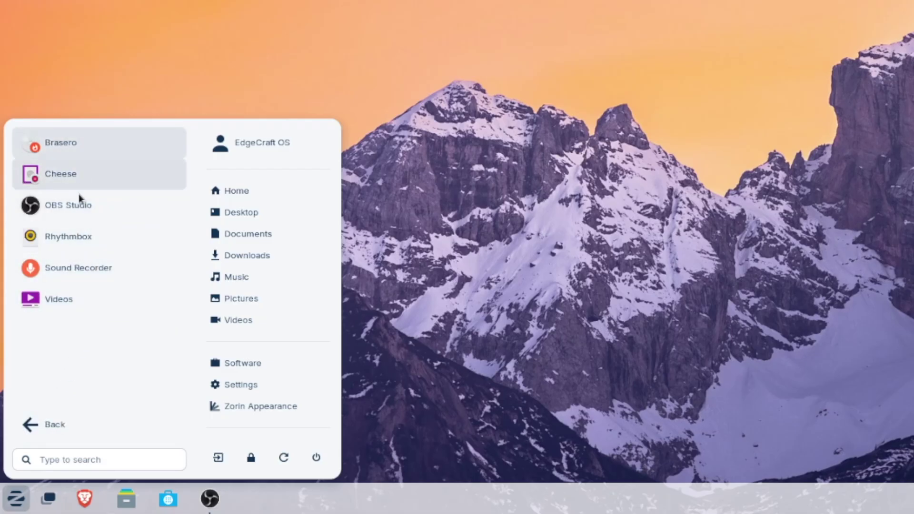
left_click(50, 430)
Scroll through the System Tools apps, then return to the categories and close the menu
left_click(88, 304)
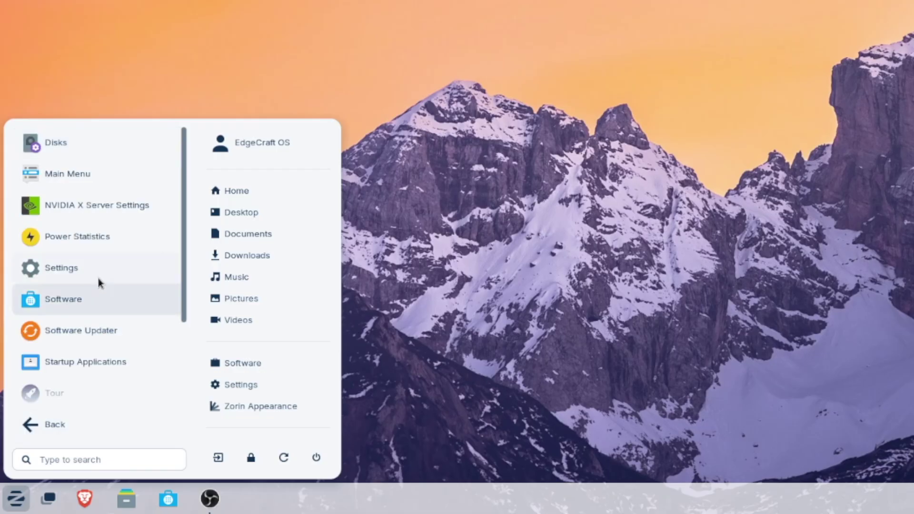
scroll(98, 282, "down", 3)
scroll(109, 315, "up", 4)
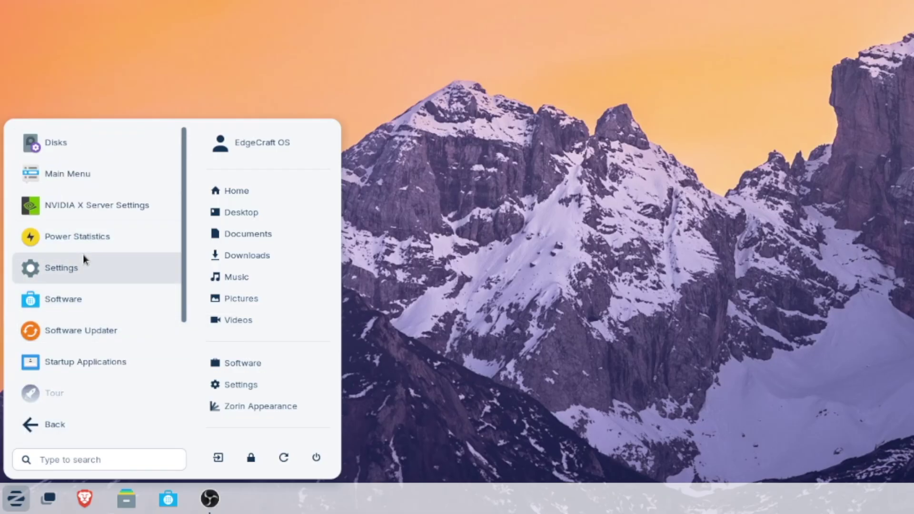
scroll(82, 359, "down", 3)
scroll(93, 334, "up", 3)
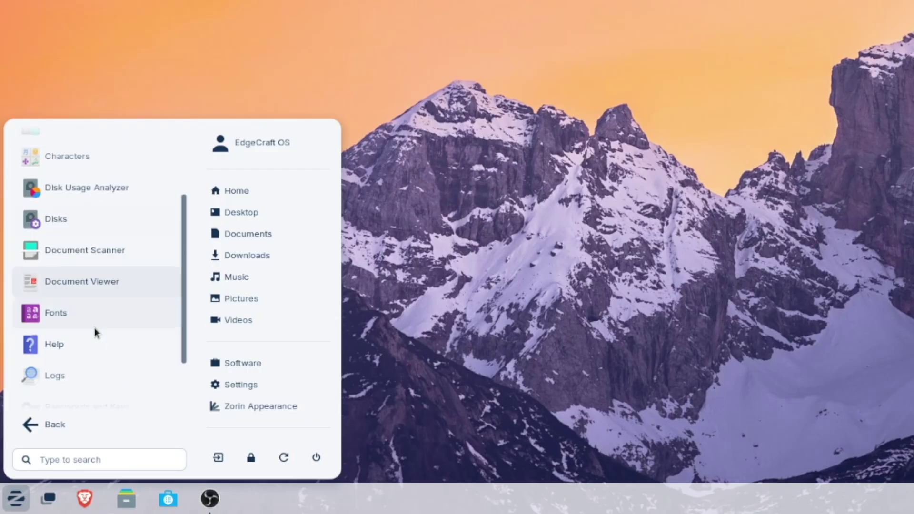
scroll(94, 326, "down", 2)
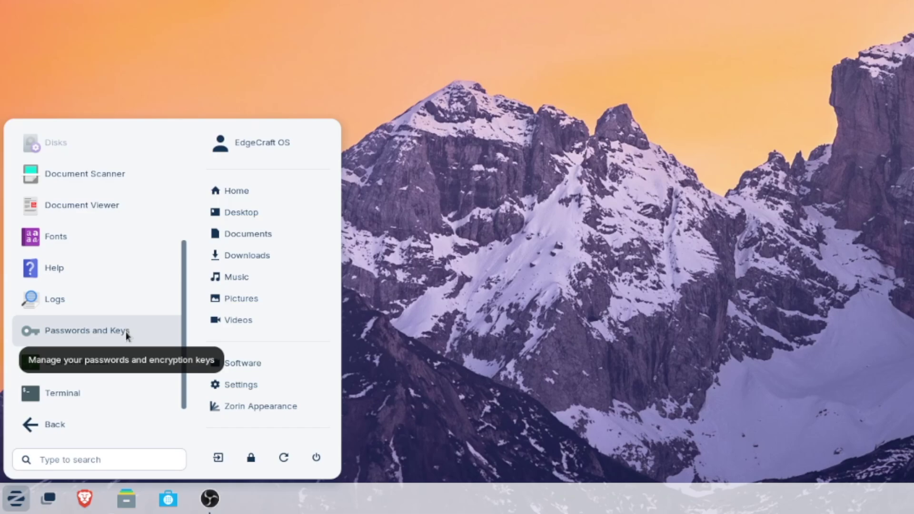
left_click(32, 426)
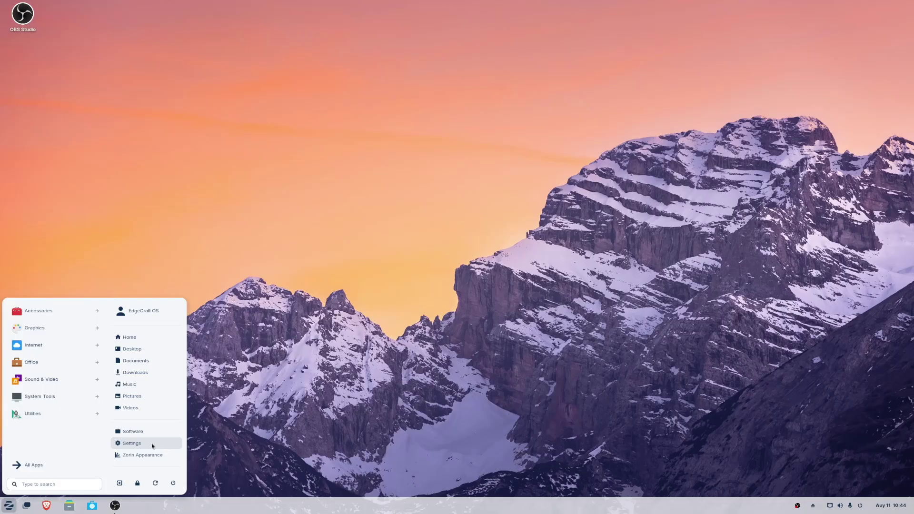
left_click(131, 444)
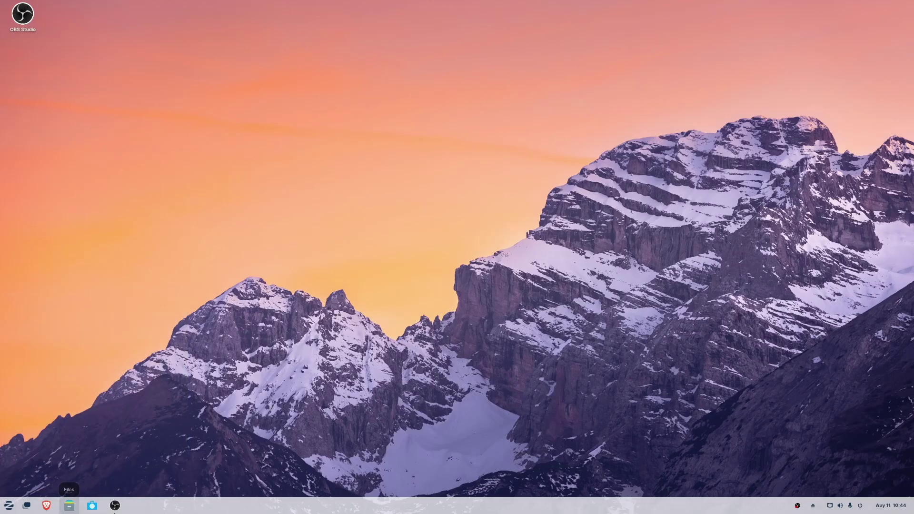
Open Files, reposition its window, and launch Settings from the Zorin menu
left_click(69, 506)
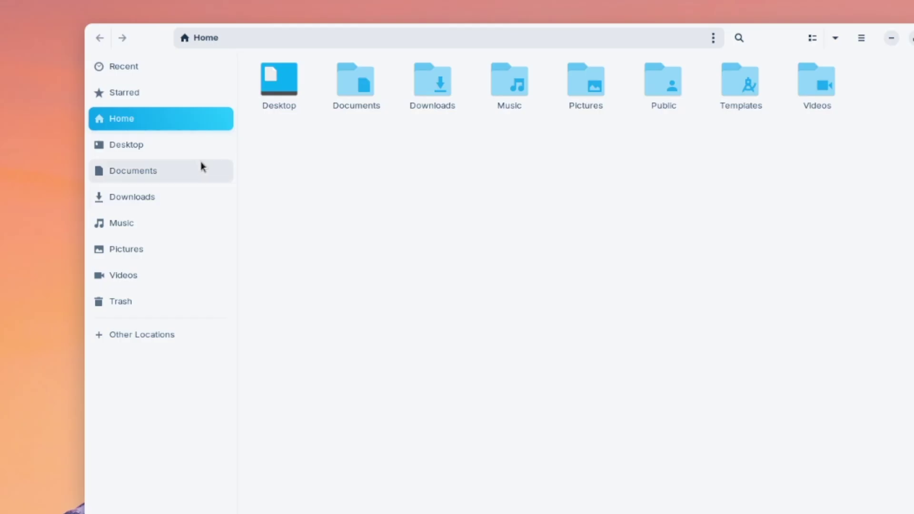
left_click_drag(153, 37, 76, 40)
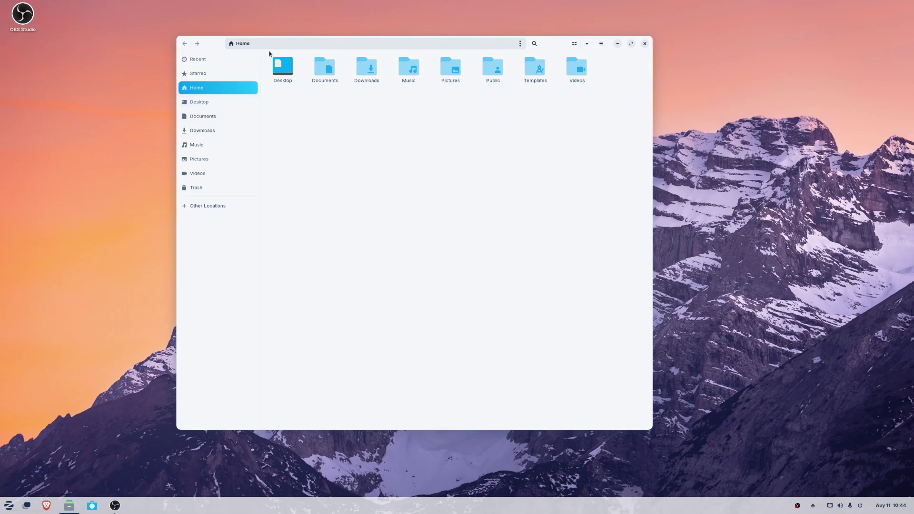
left_click_drag(214, 43, 231, 44)
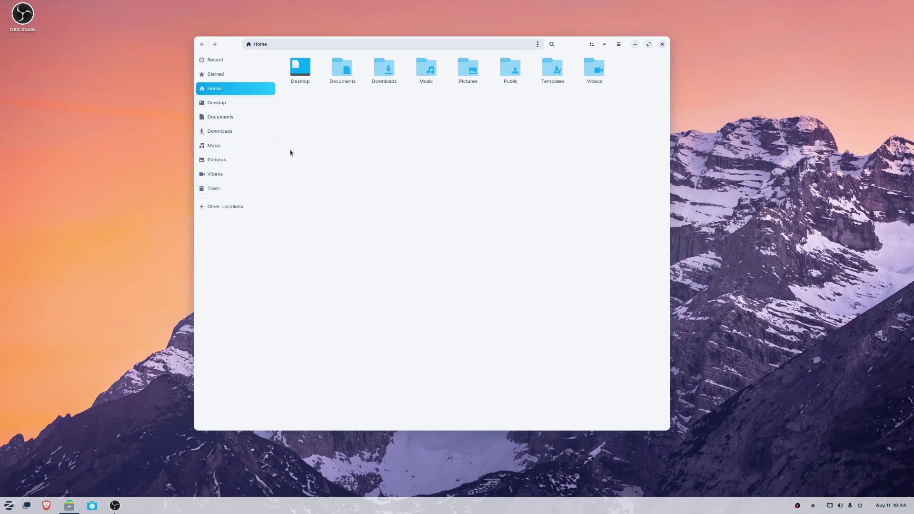
left_click(9, 506)
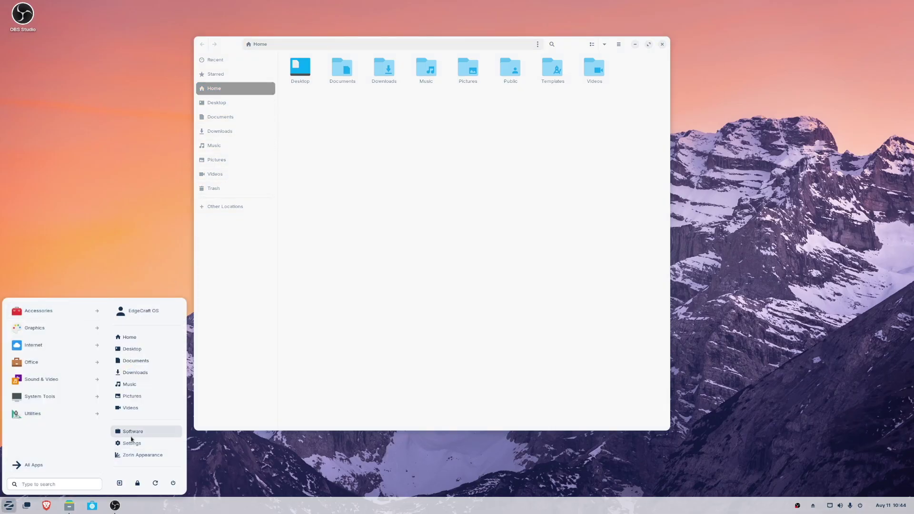
left_click(138, 435)
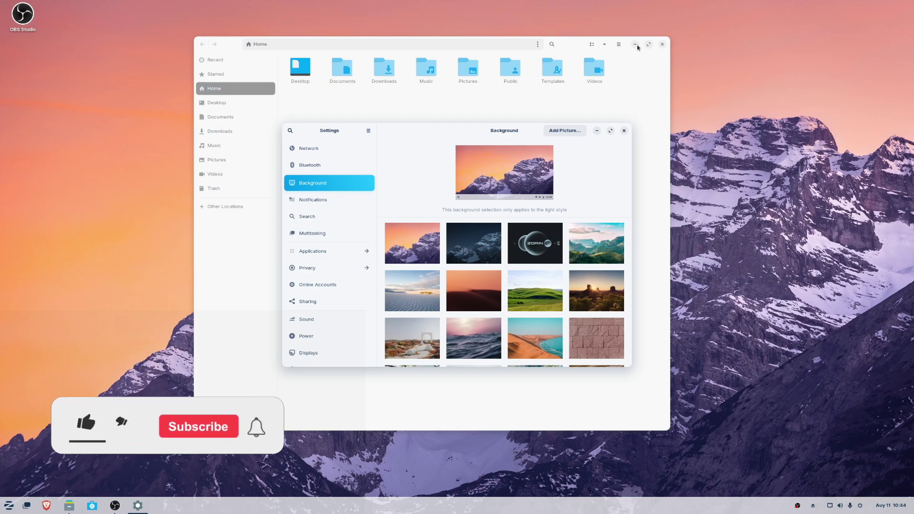
Close and reopen Files on Home, then list the drives under Other Locations
left_click(662, 44)
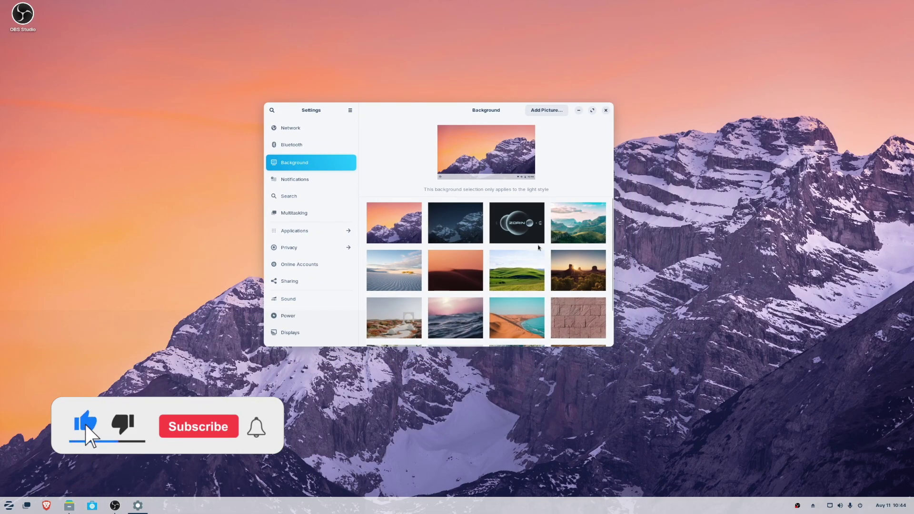
scroll(491, 252, "down", 2)
scroll(453, 281, "up", 2)
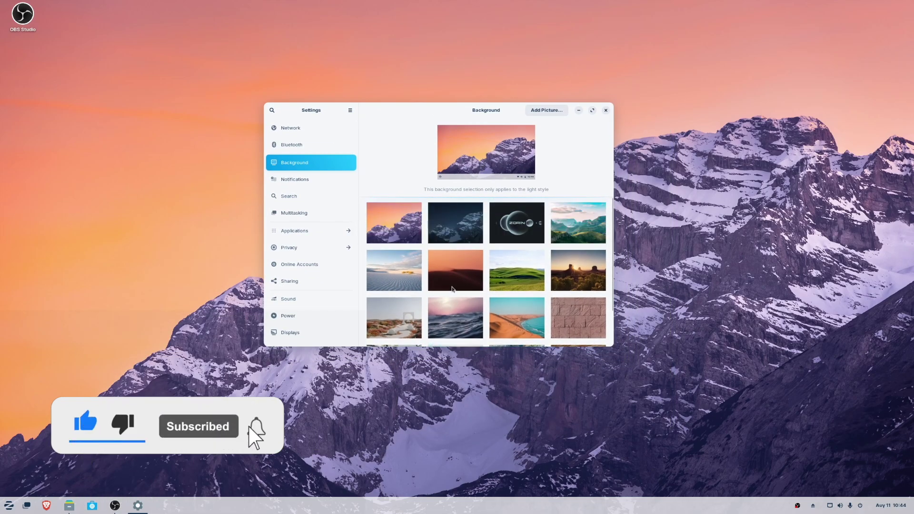
left_click(69, 506)
left_click(225, 207)
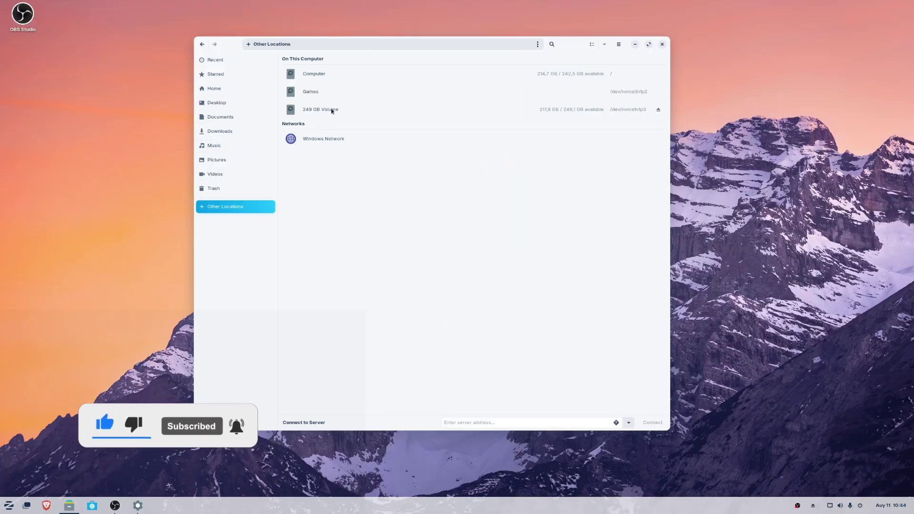
Open the 249 GB Volume and browse to Users/Admin/Pictures/Wallpapers/Windows
left_click(331, 108)
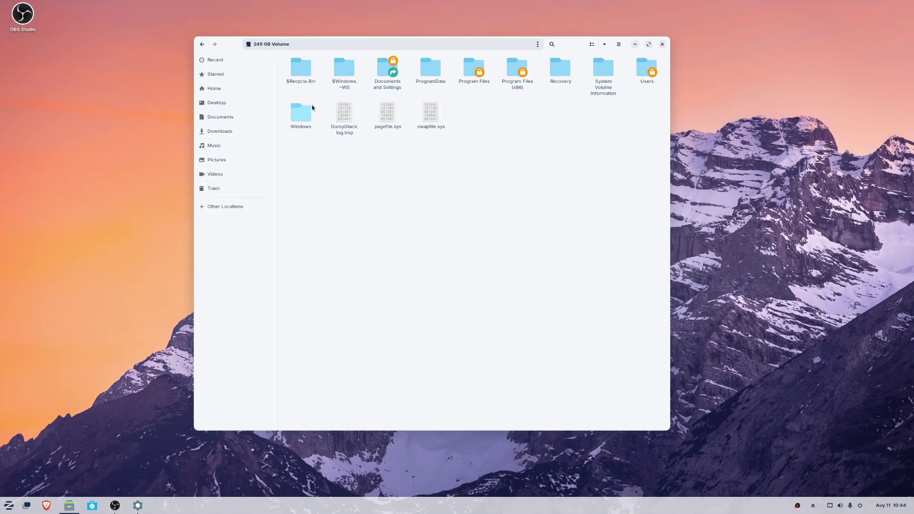
double_click(637, 75)
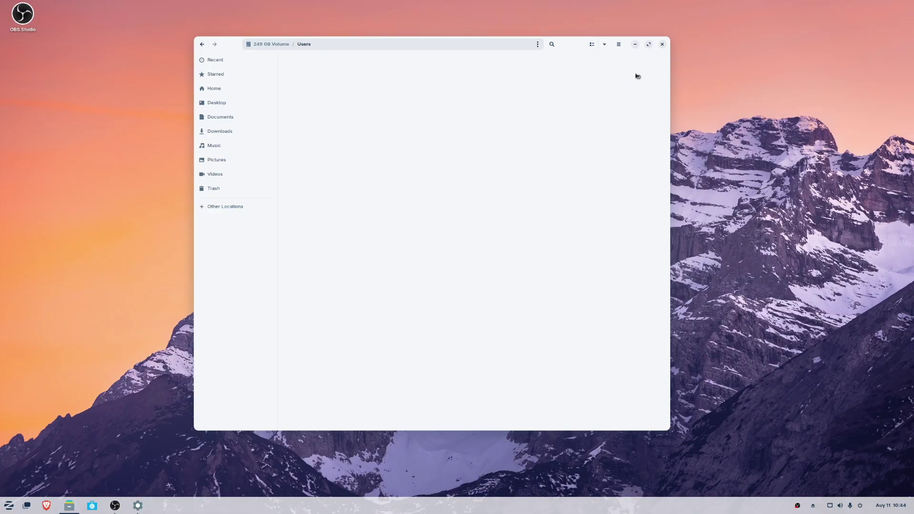
double_click(305, 70)
double_click(481, 109)
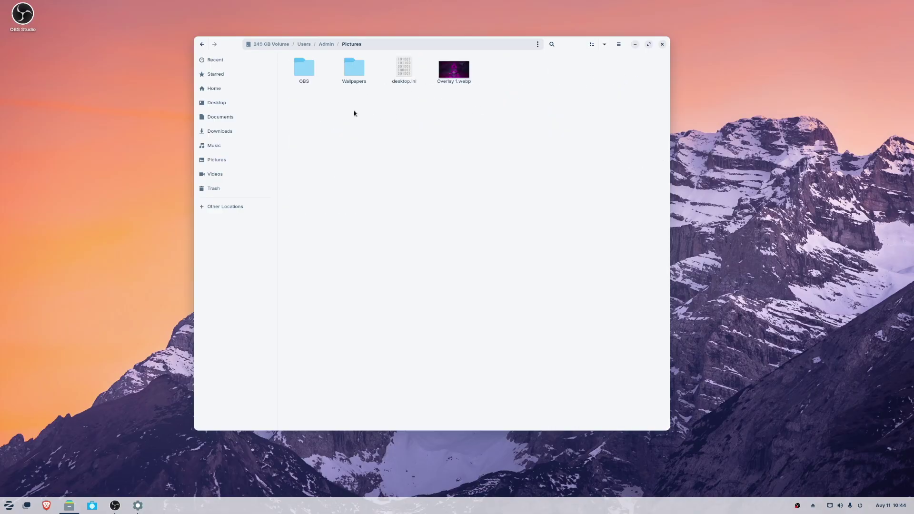
double_click(348, 74)
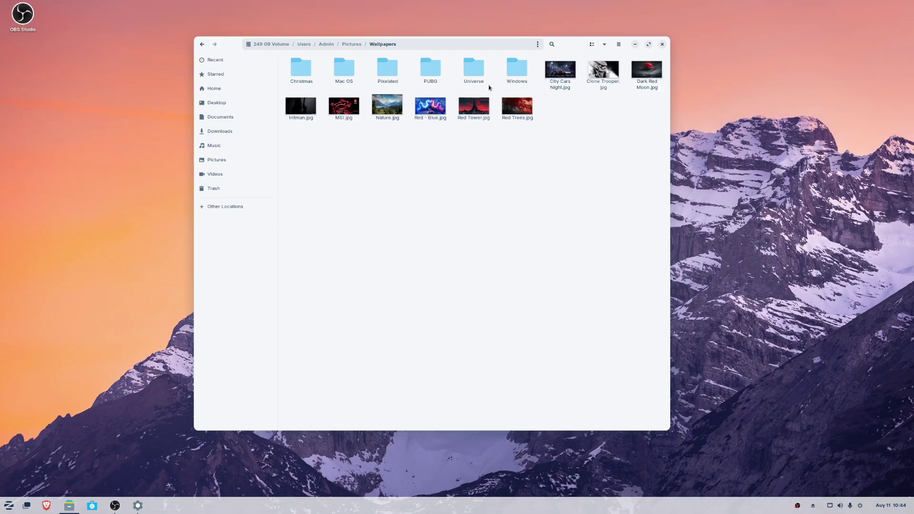
double_click(508, 74)
Set Windows 7.png as the wallpaper, choose Replace, and minimize Files
right_click(561, 66)
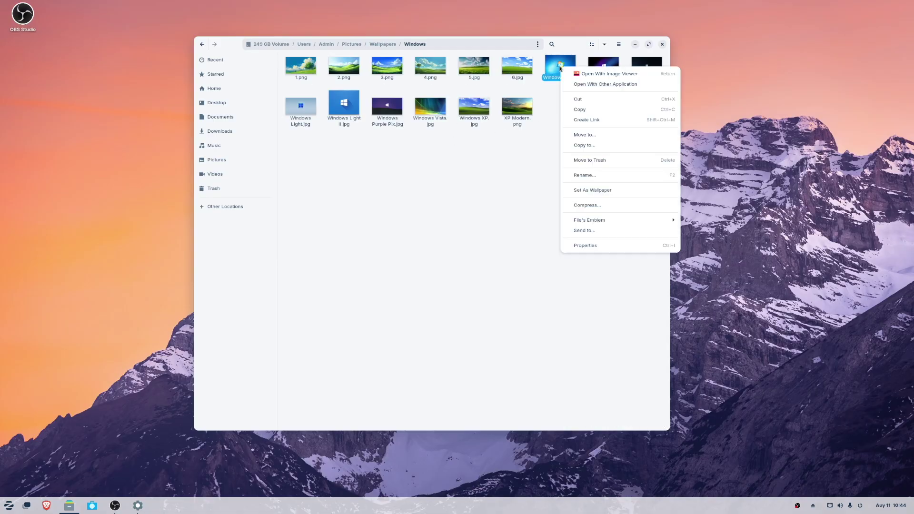
left_click(618, 190)
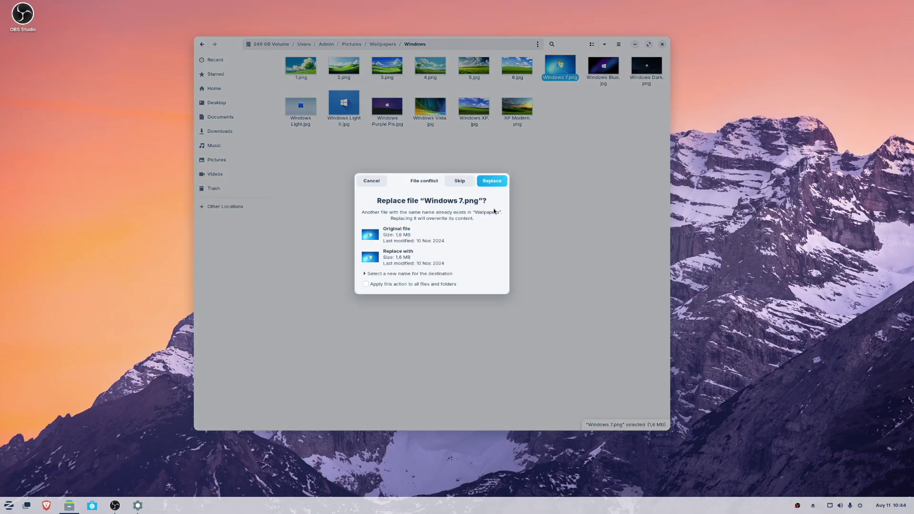
left_click(498, 184)
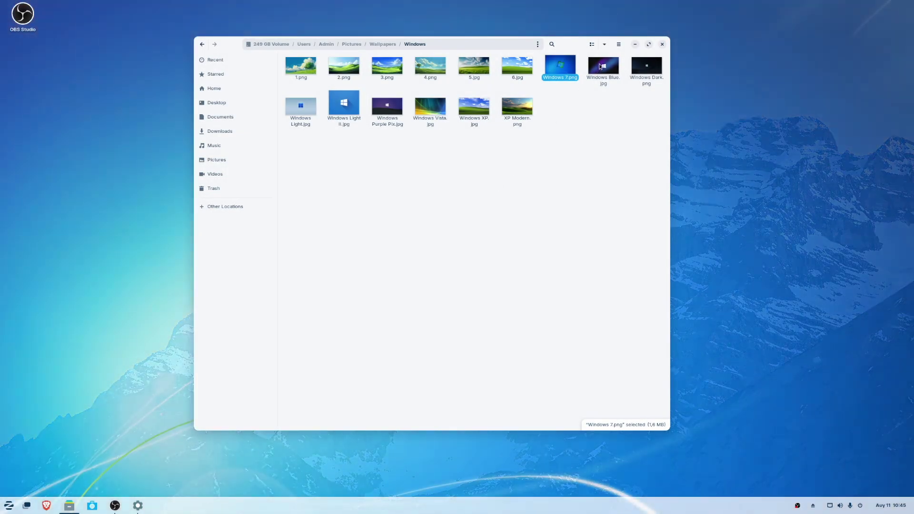
left_click(635, 43)
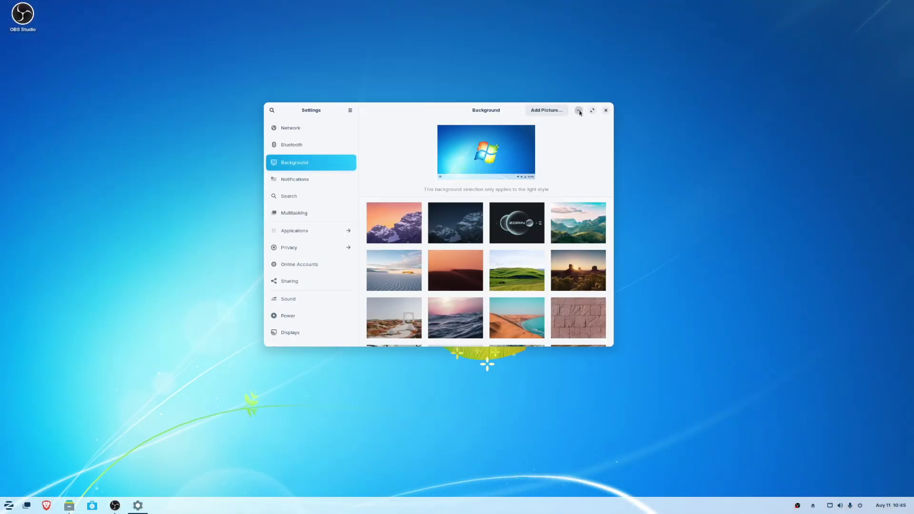
Preview the desktop, try the green canyon picture, then settle on the forest-lake wallpaper
left_click(579, 111)
key("super")
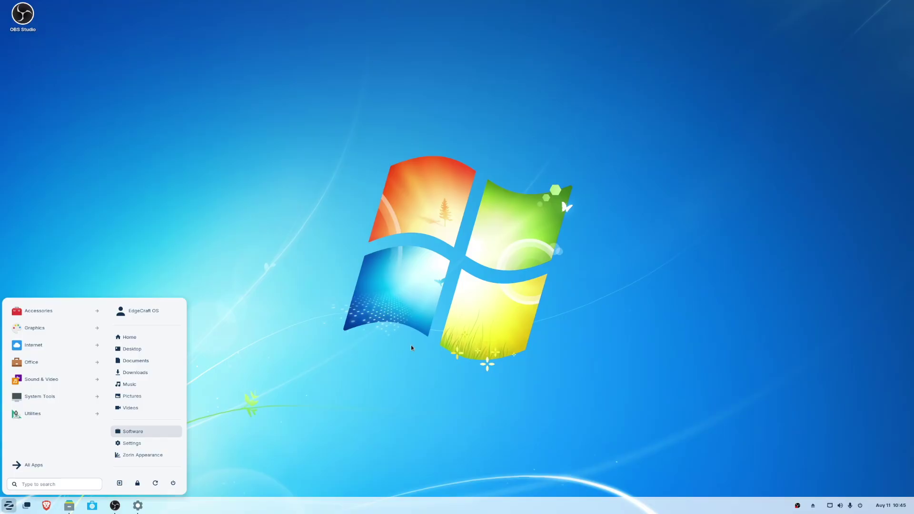
left_click(277, 413)
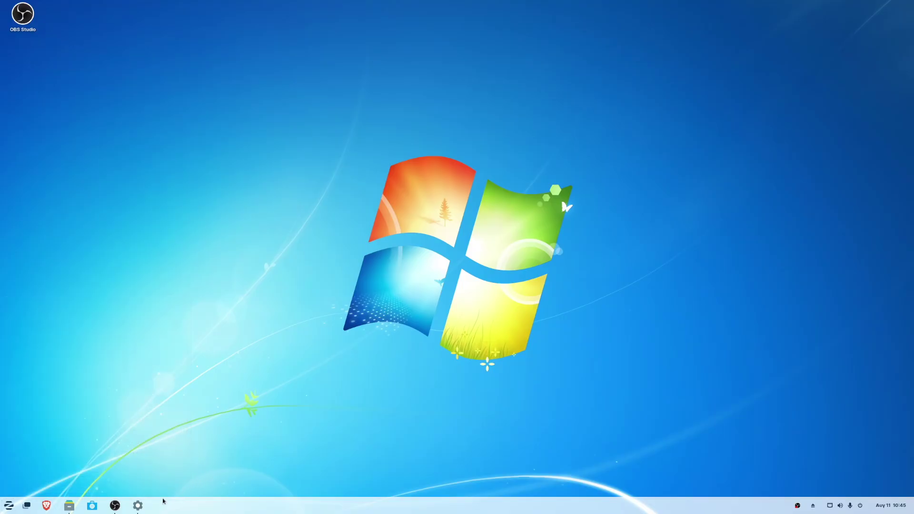
left_click(138, 506)
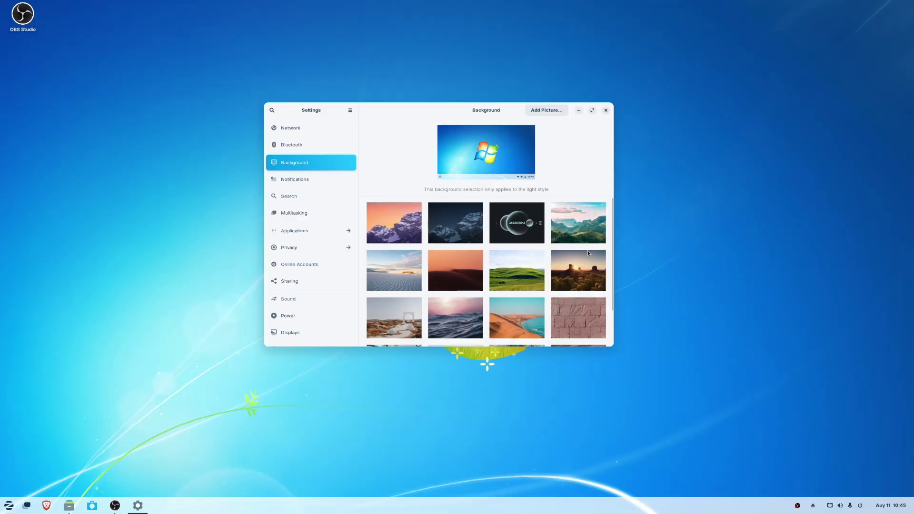
left_click(586, 235)
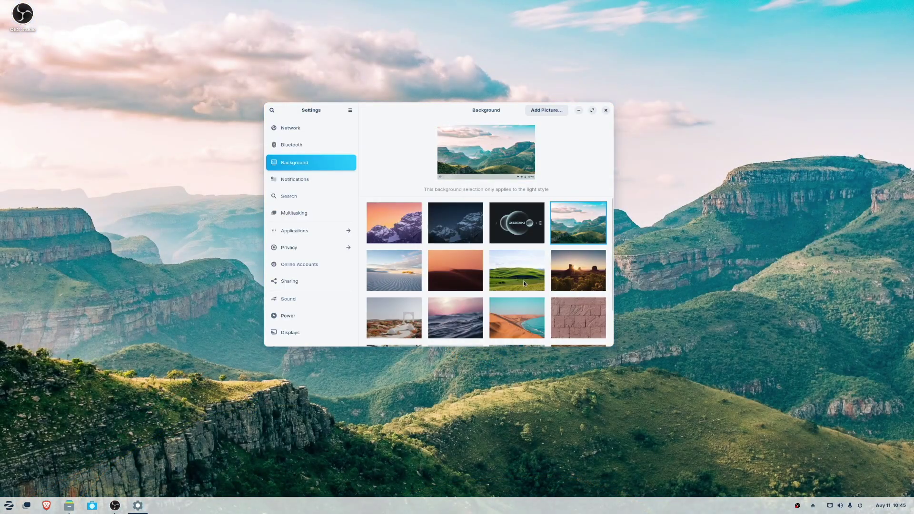
scroll(523, 281, "down", 2)
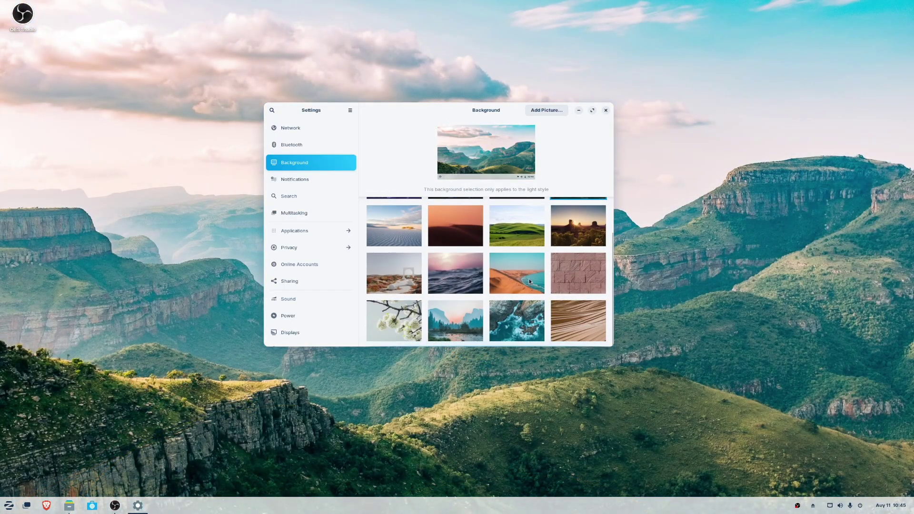
left_click(460, 316)
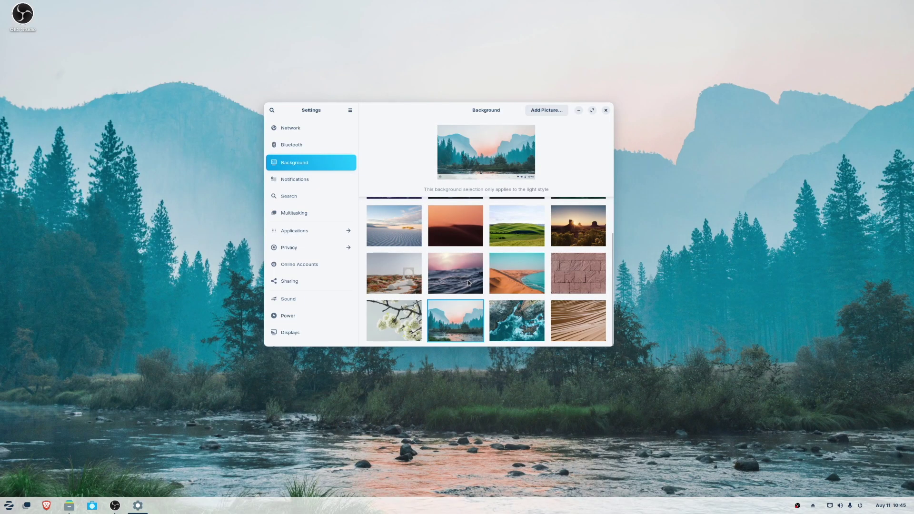
Browse the Privacy and Color settings pages, showing the MSI G27CQ4 Monitor
scroll(314, 190, "down", 3)
scroll(317, 181, "up", 3)
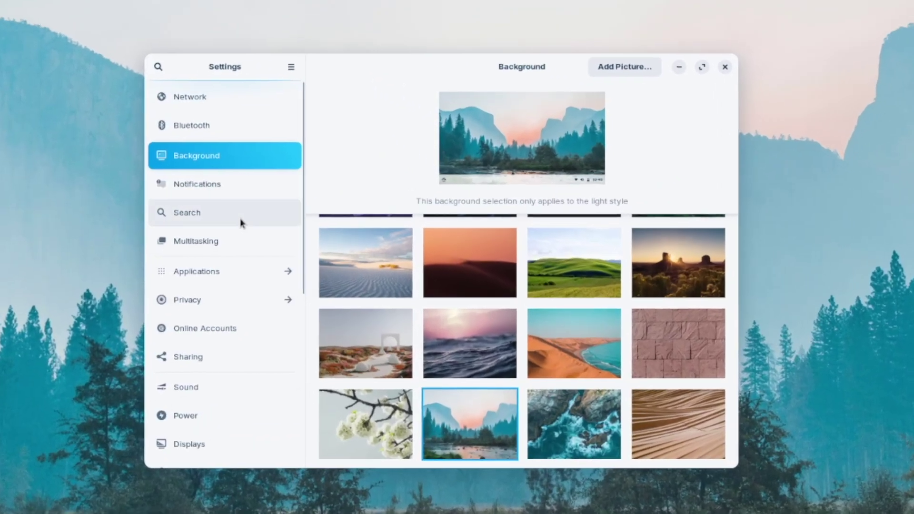
left_click(298, 247)
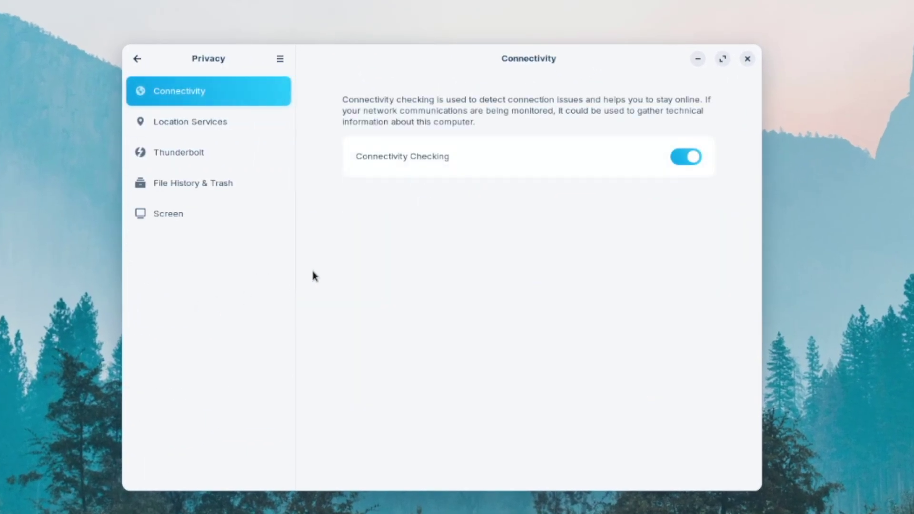
left_click(241, 296)
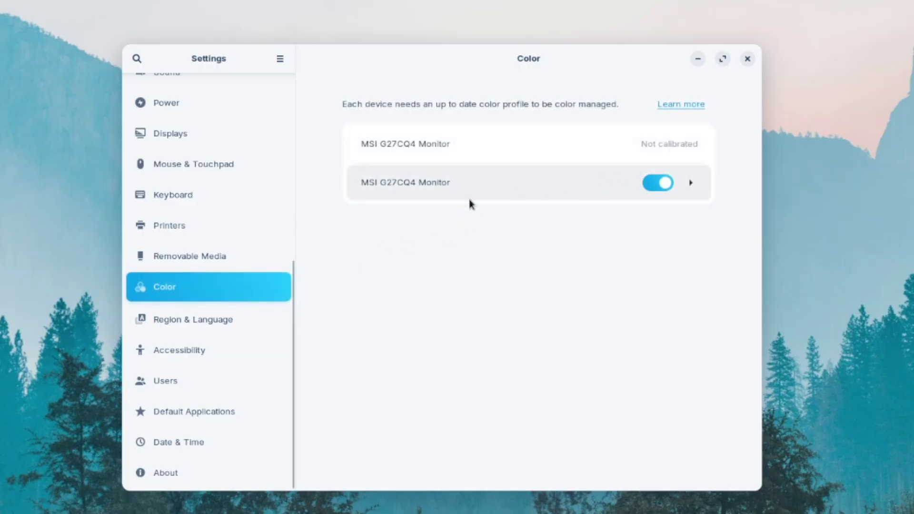
scroll(215, 306, "up", 5)
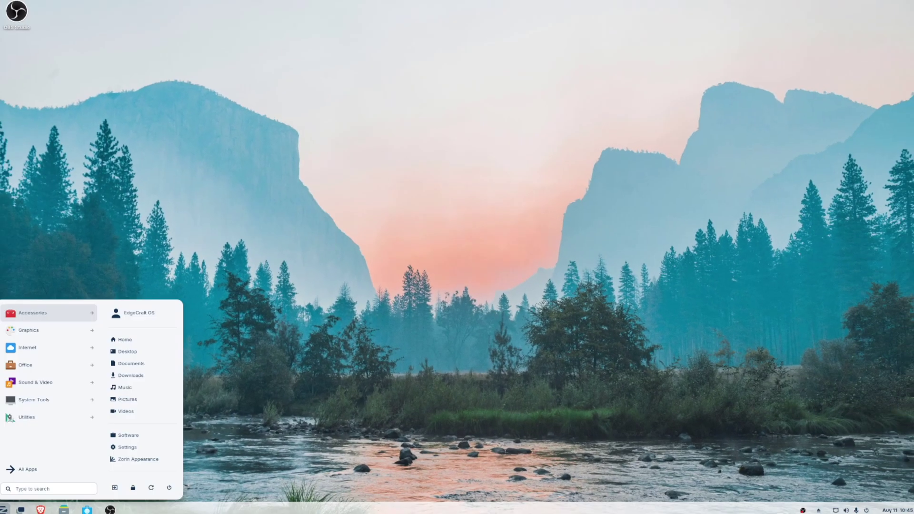
Launch Zorin Appearance and preview the labelled-window and Windows-style icon taskbar layouts
left_click(140, 460)
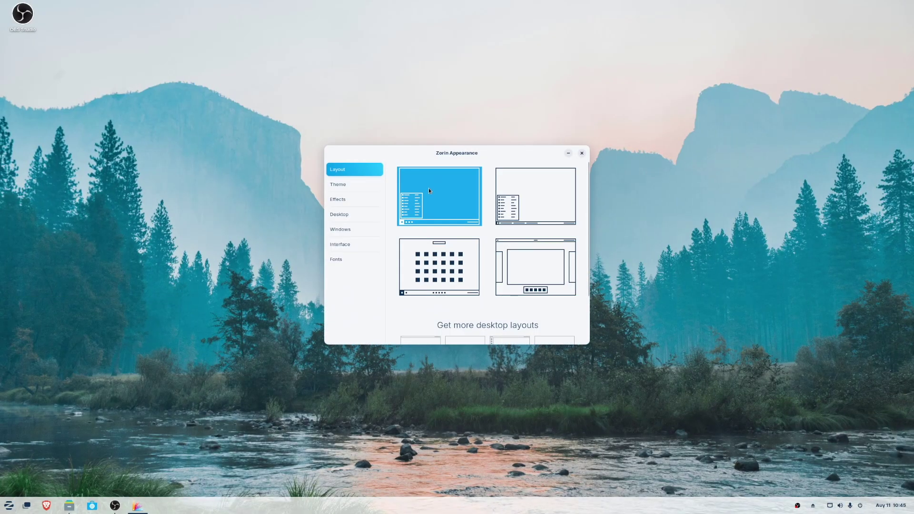
key("super")
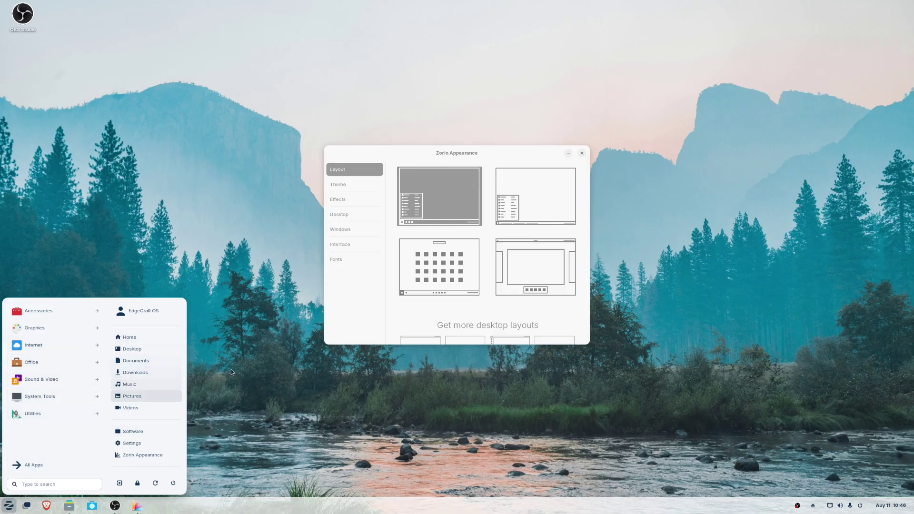
left_click(456, 204)
left_click(534, 197)
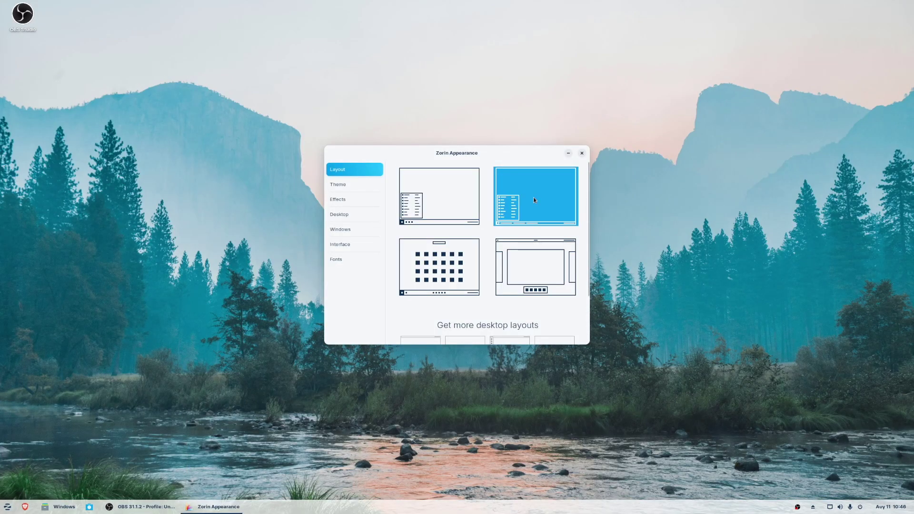
key("super")
key("super")
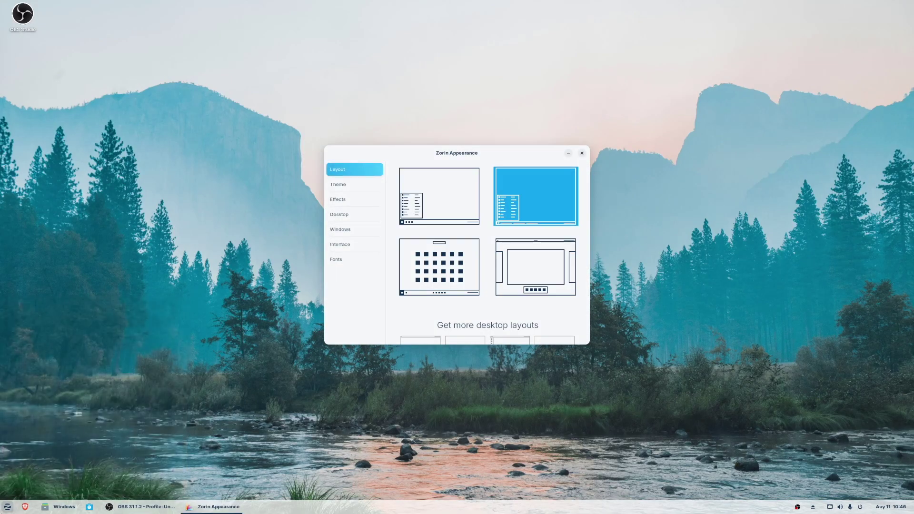
mouse_move(200, 511)
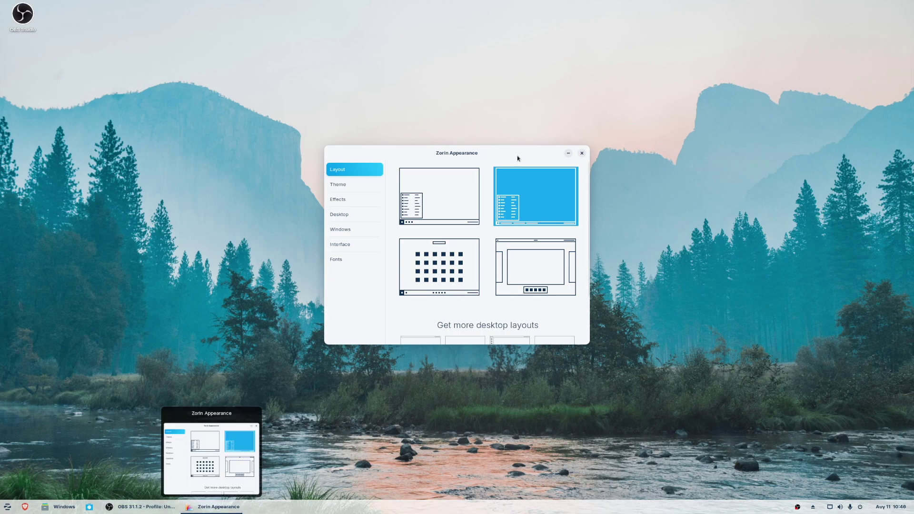
left_click(446, 199)
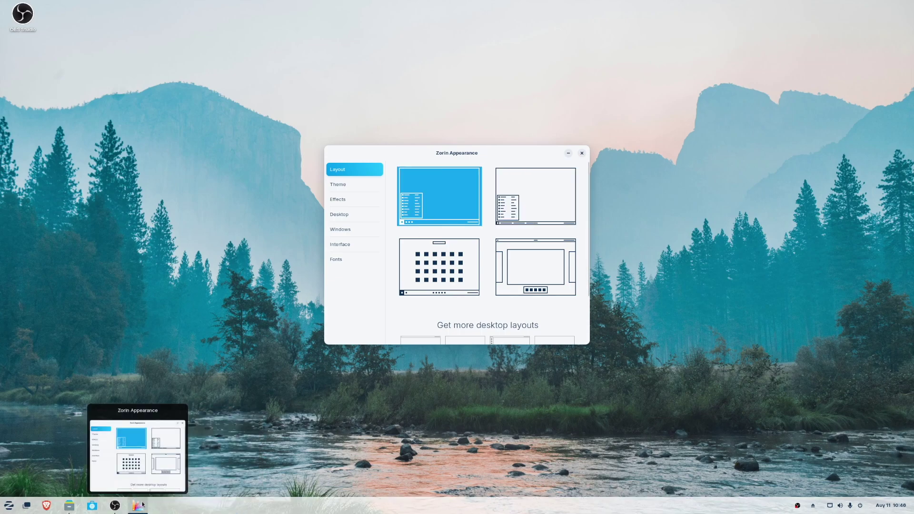
Try the labelled taskbar again, then the centred dock layout and its app grid
key("Right")
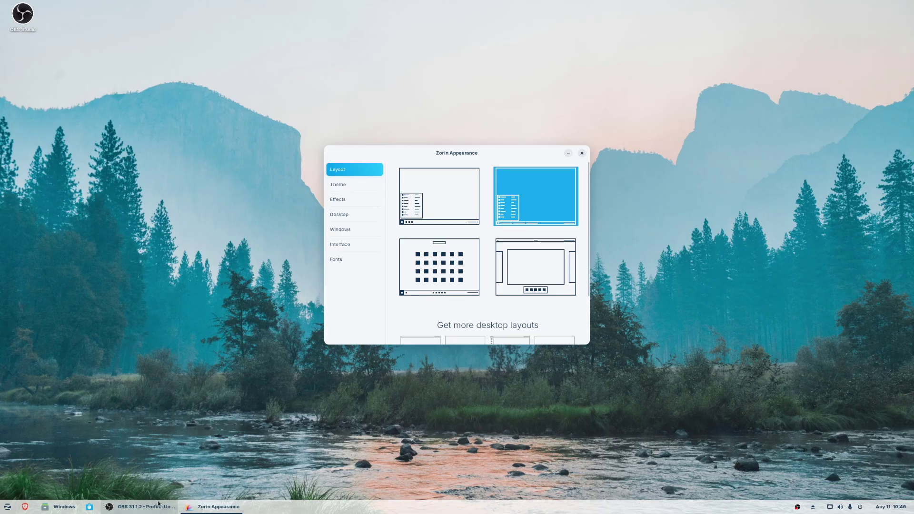
mouse_move(189, 508)
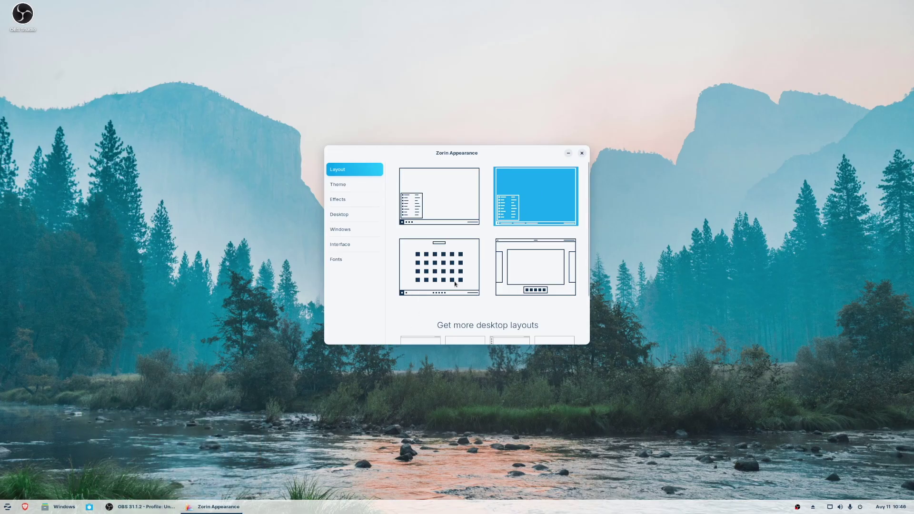
left_click(441, 292)
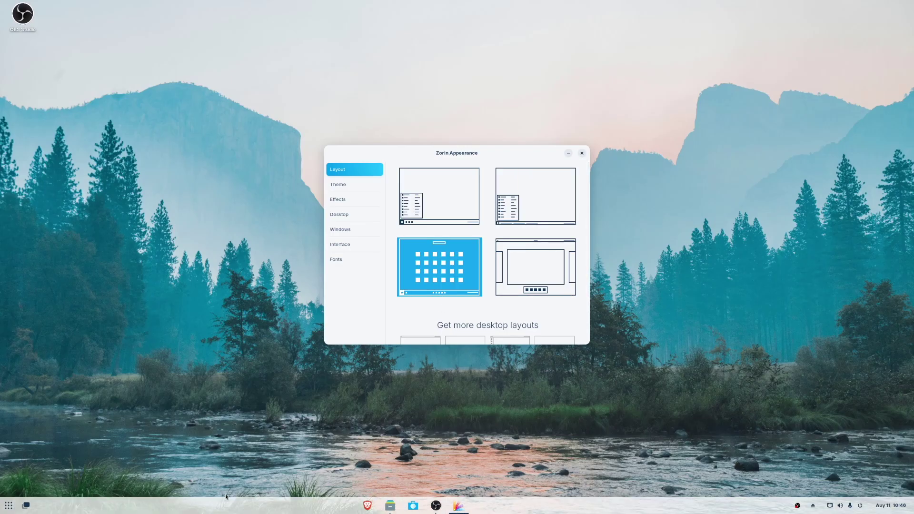
left_click(26, 506)
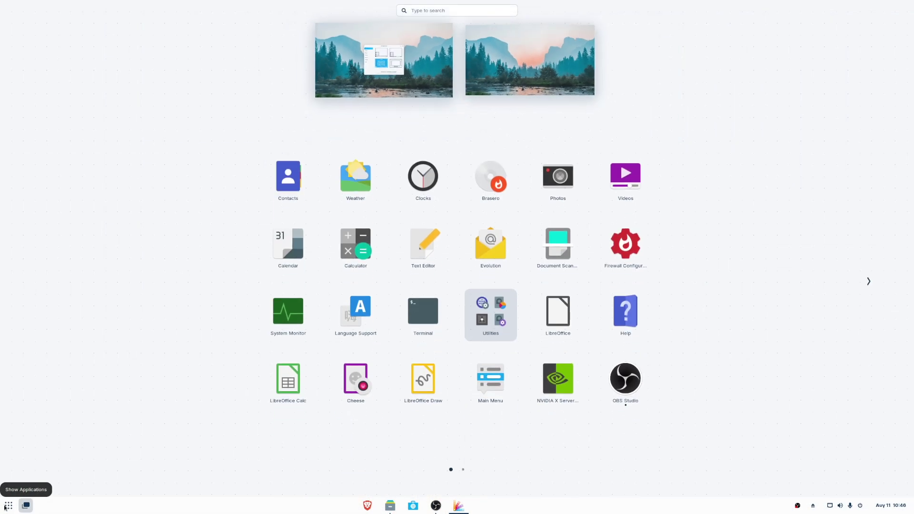
scroll(307, 368, "down", 1)
scroll(686, 342, "up", 1)
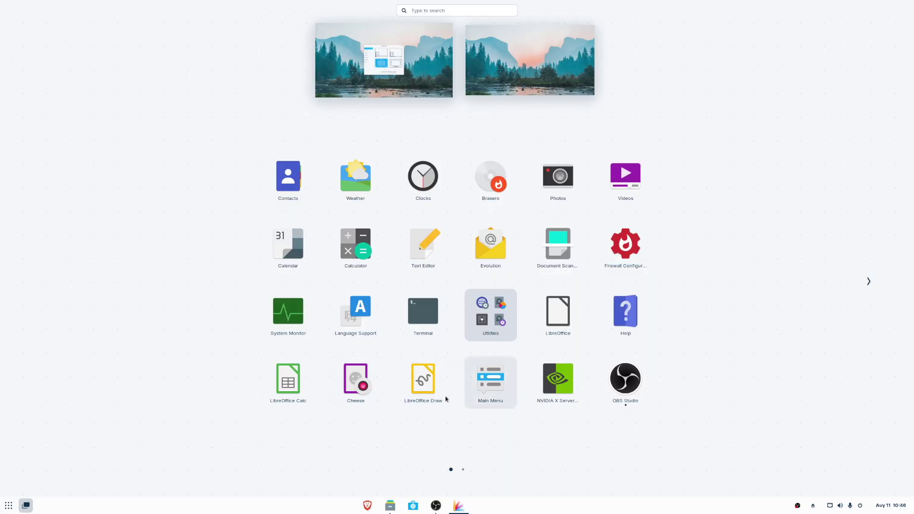
left_click(22, 507)
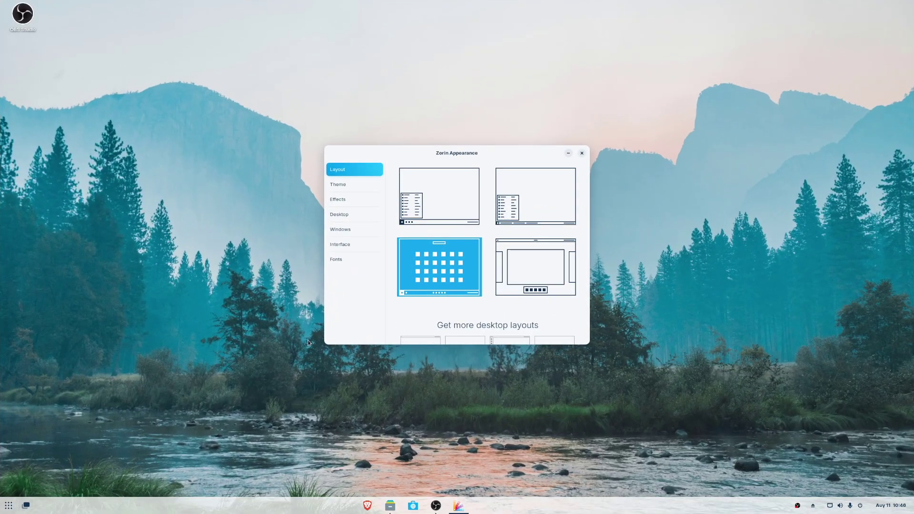
Try the top-panel layout's overview, then return to the Windows-like bottom taskbar layout
left_click(553, 274)
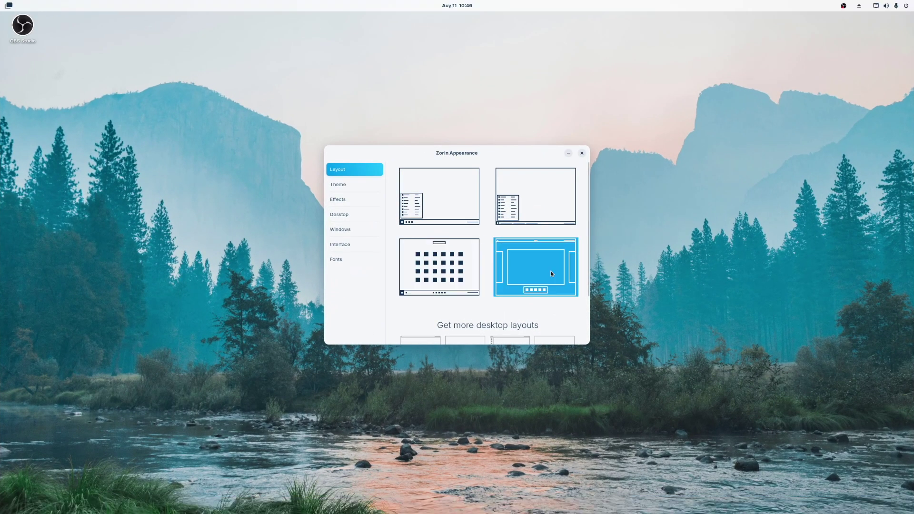
left_click(1, 3)
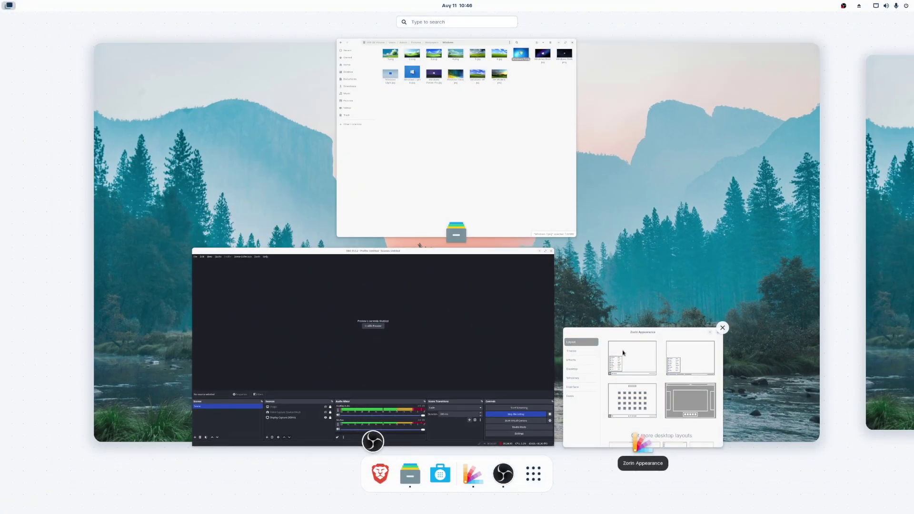
left_click(629, 336)
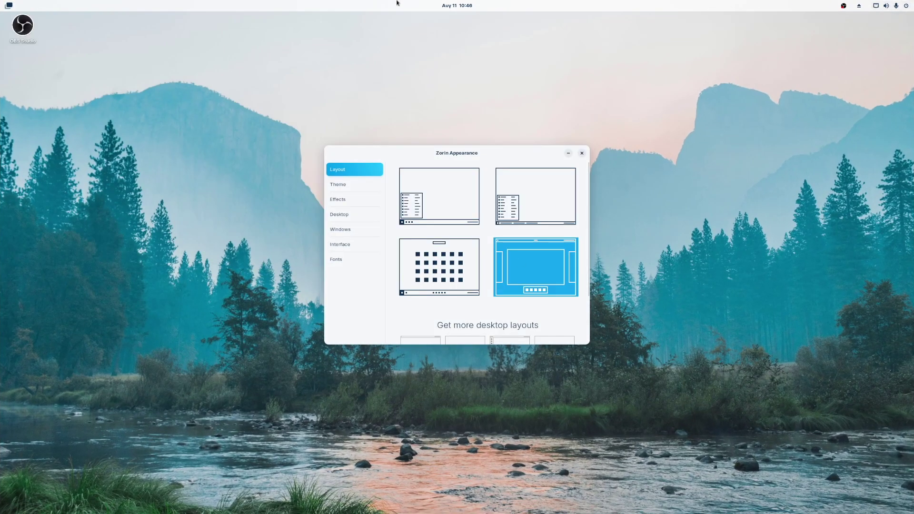
left_click(452, 201)
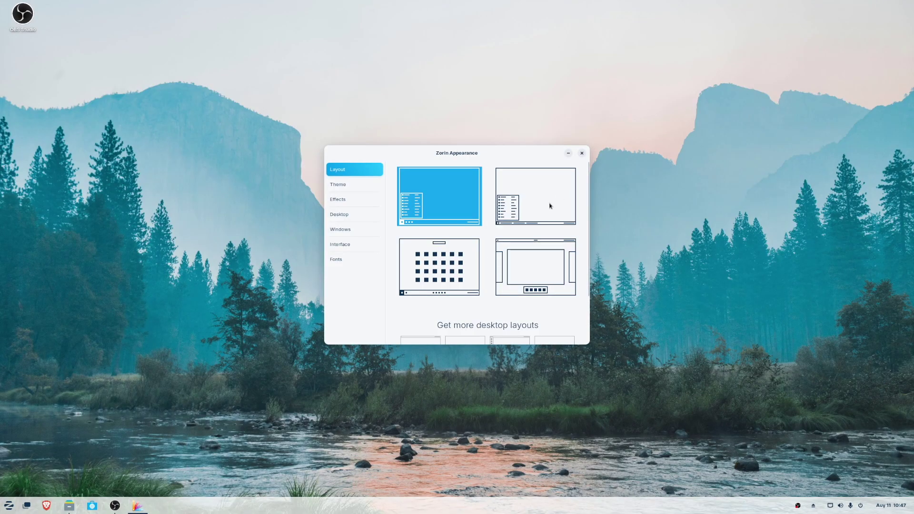
left_click(551, 205)
left_click(419, 214)
Open the Theme page with Files beside it, opening a Desktop tab and browsing Recent, Starred and Home
left_click(361, 186)
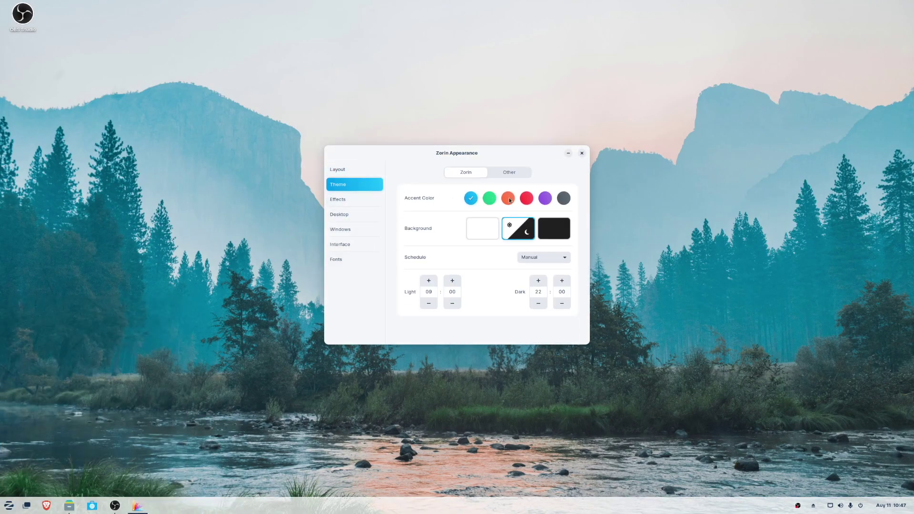
left_click(71, 505)
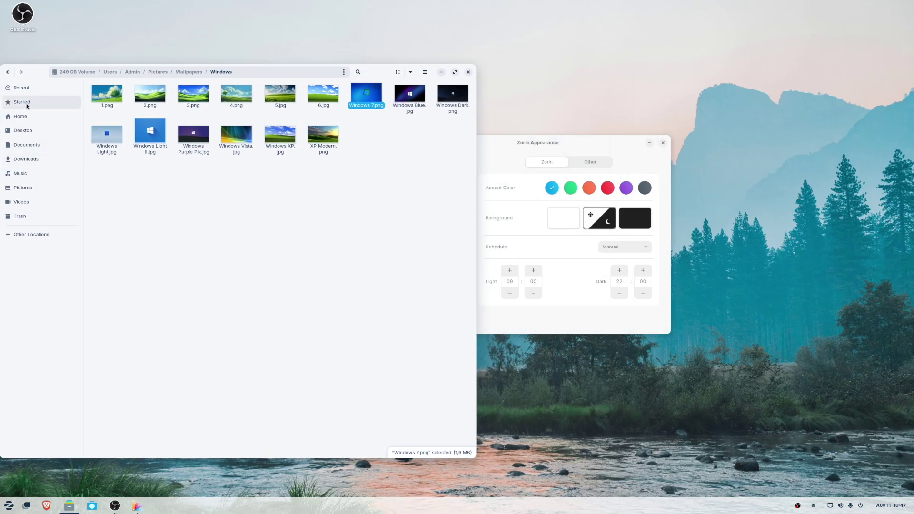
middle_click(24, 132)
left_click(378, 85)
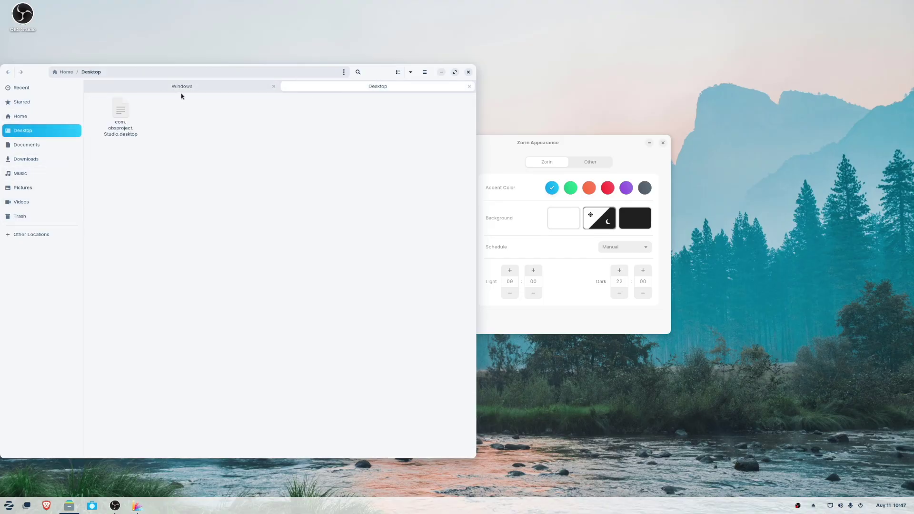
left_click_drag(376, 72, 400, 70)
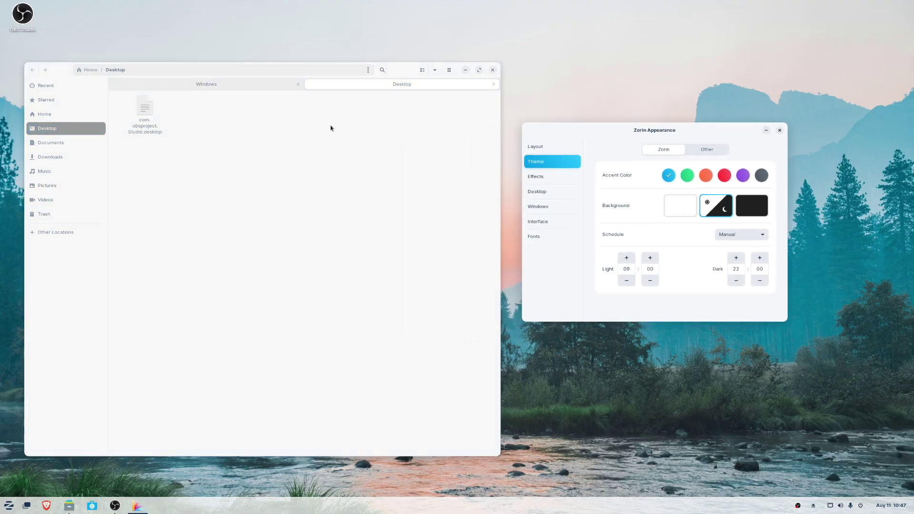
left_click(48, 85)
left_click(50, 99)
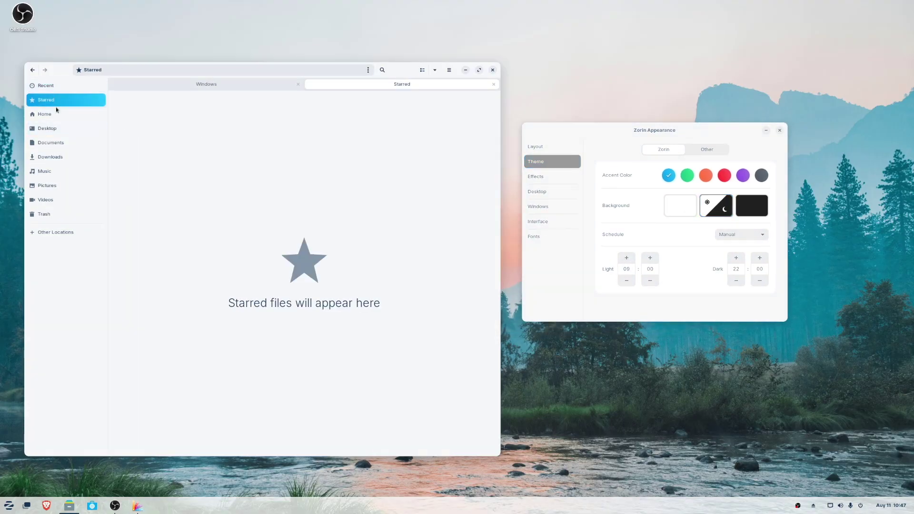
left_click(58, 114)
Try the green, orange, red, purple and grey accent colours, then view the Effects page
left_click(686, 176)
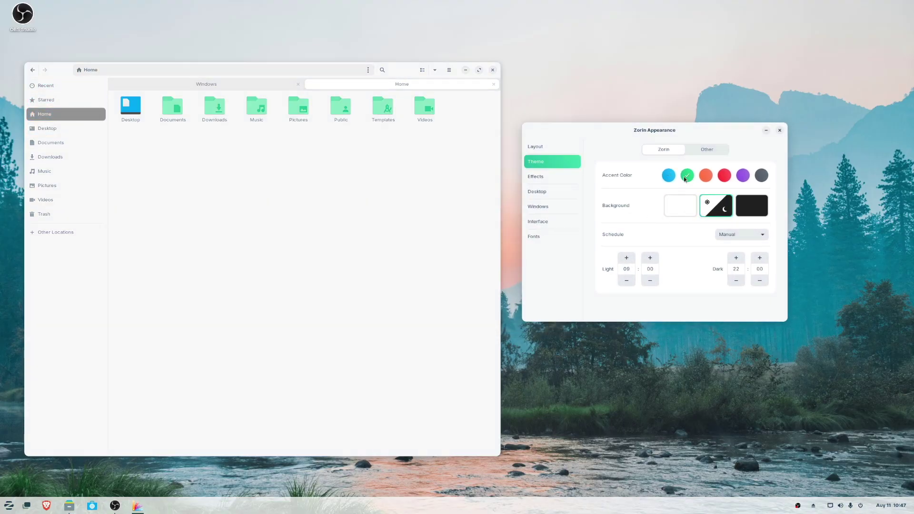
left_click(710, 177)
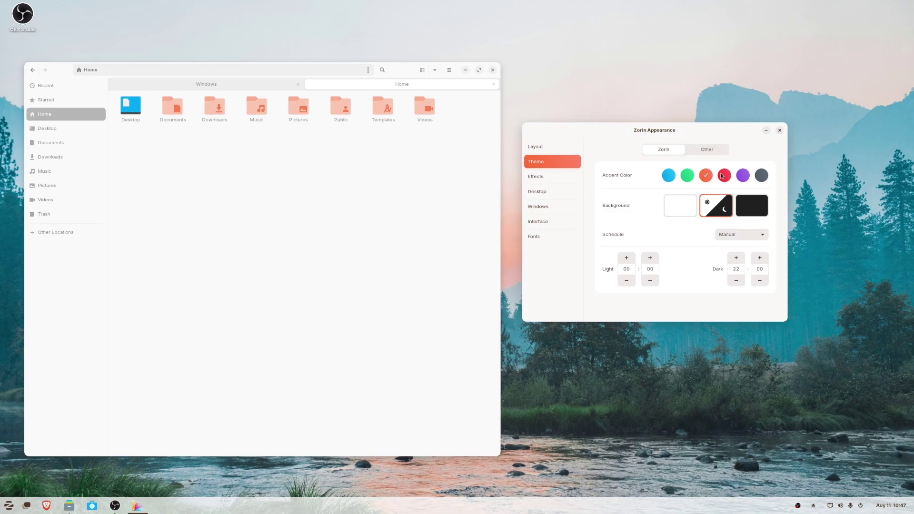
left_click(722, 177)
left_click(743, 180)
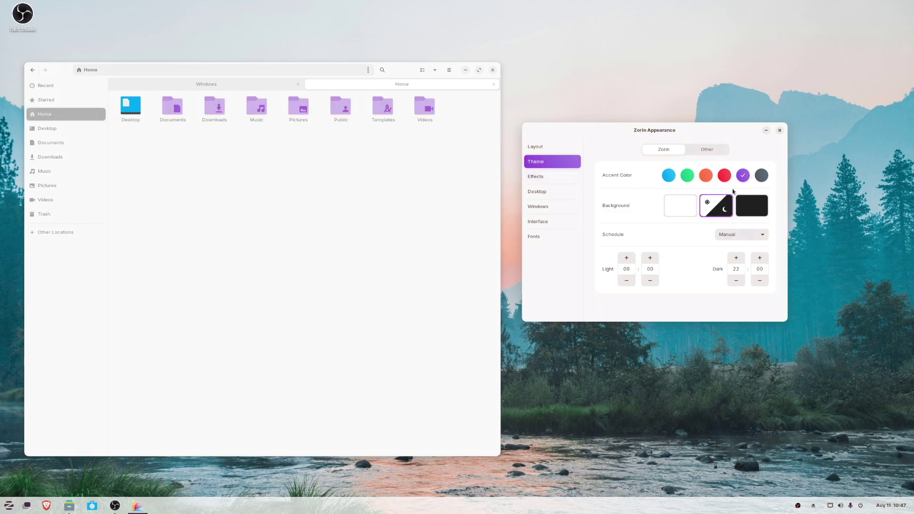
left_click(765, 179)
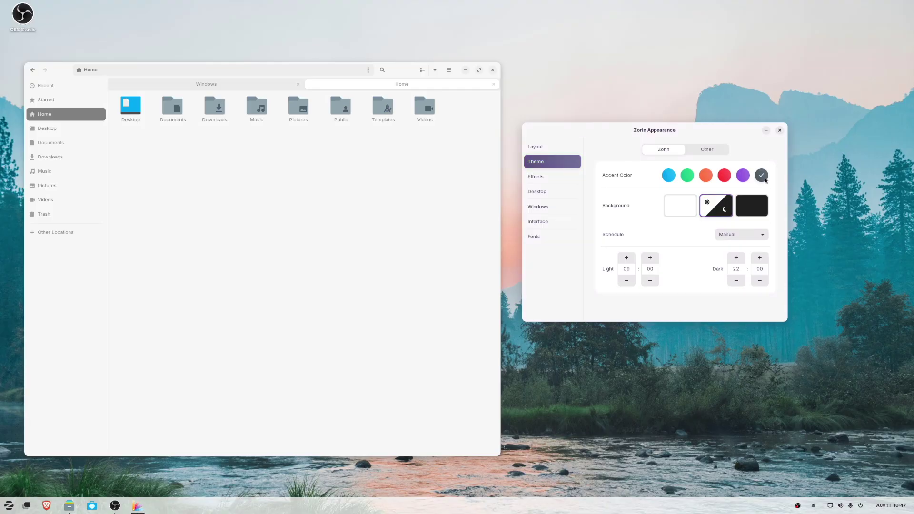
left_click(742, 178)
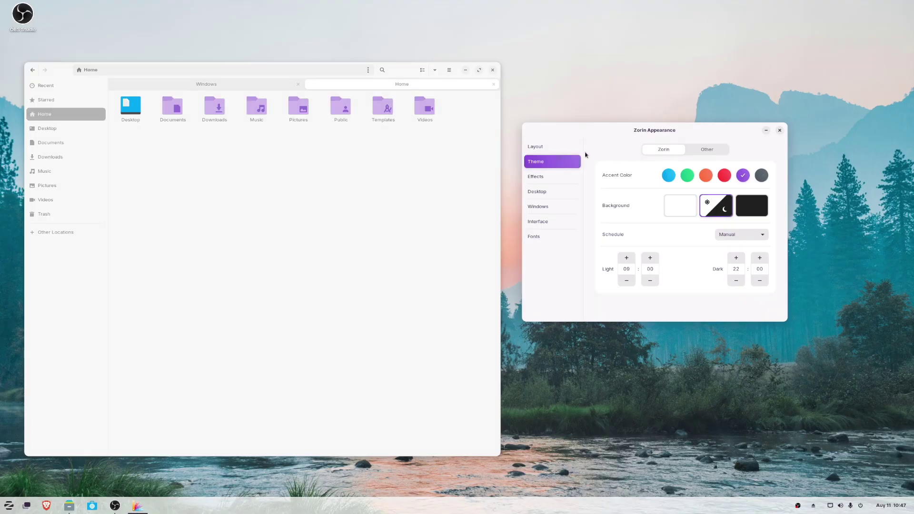
left_click(556, 175)
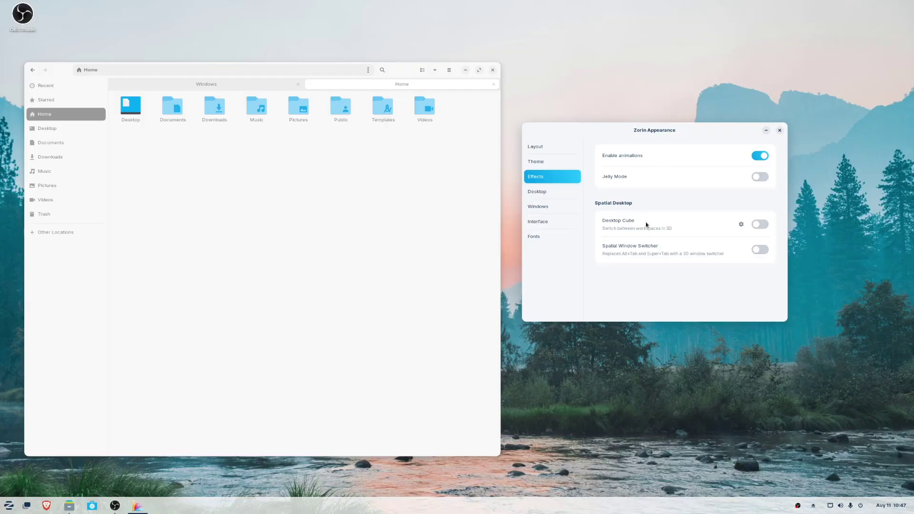
Turn on Desktop Cube and spin the cube between workspaces in the overview
left_click(758, 228)
key("super")
left_click_drag(758, 225, 569, 276)
left_click_drag(447, 259, 265, 284)
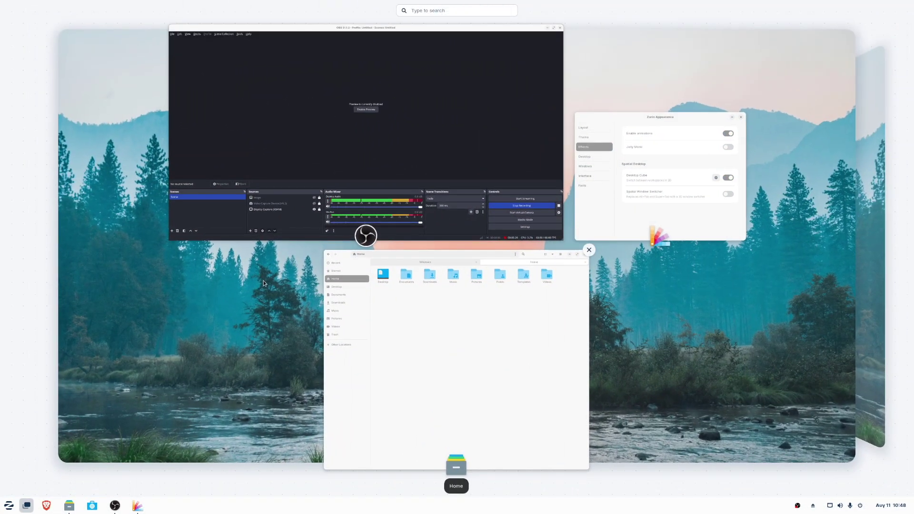
left_click_drag(549, 285, 513, 302)
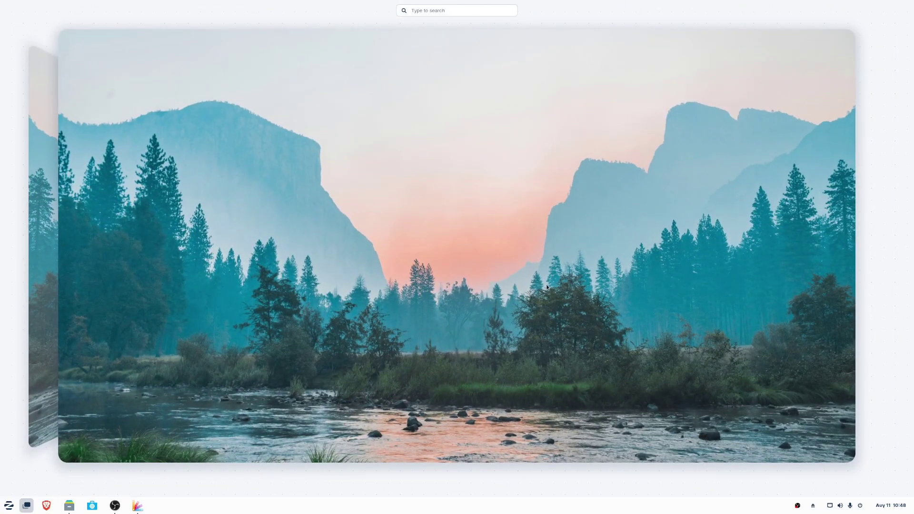
left_click_drag(370, 275, 653, 270)
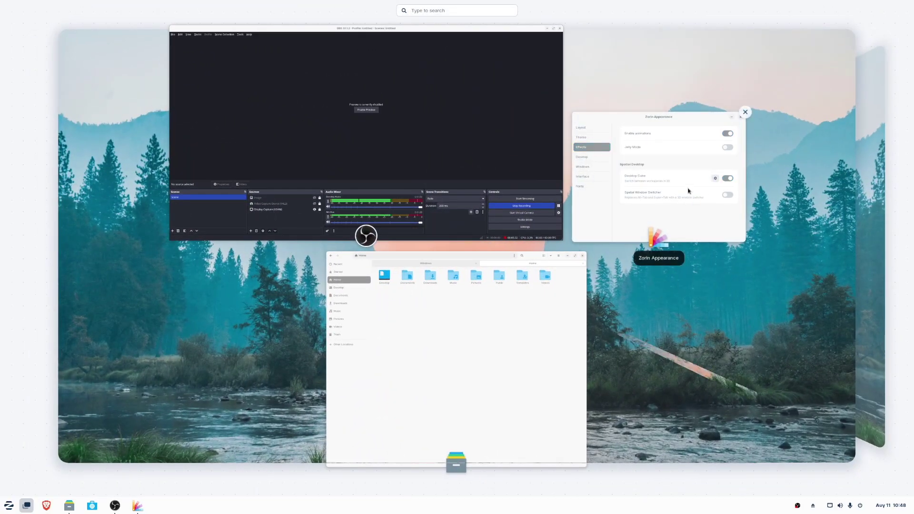
Turn Desktop Cube off, spin the workspaces once more, and view the Desktop icon settings
left_click(688, 191)
left_click(759, 225)
key("super")
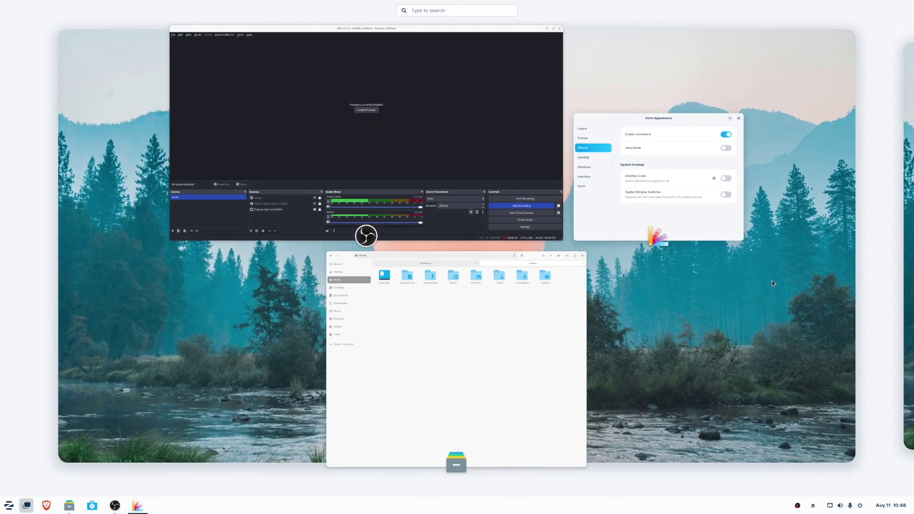
left_click_drag(591, 286, 41, 260)
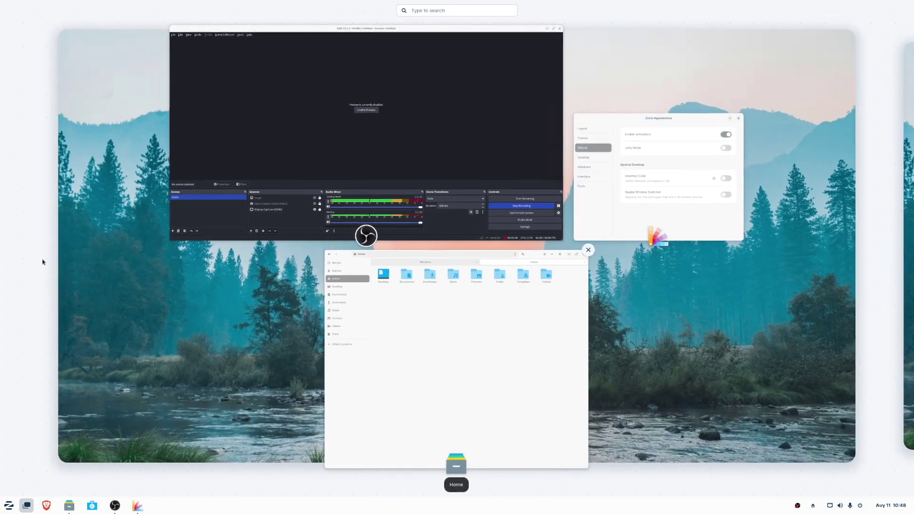
left_click(684, 296)
left_click(552, 191)
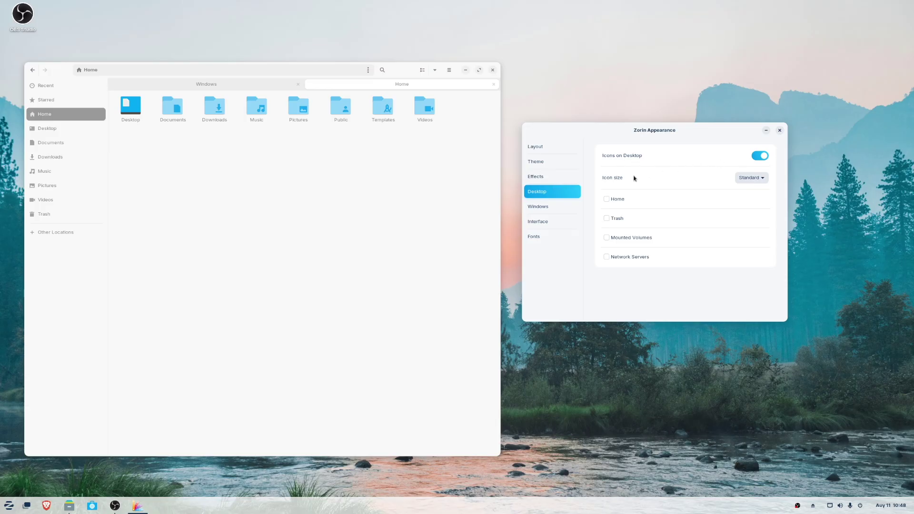
Tick and untick Home, then tick Trash to show it on the desktop
left_click(616, 200)
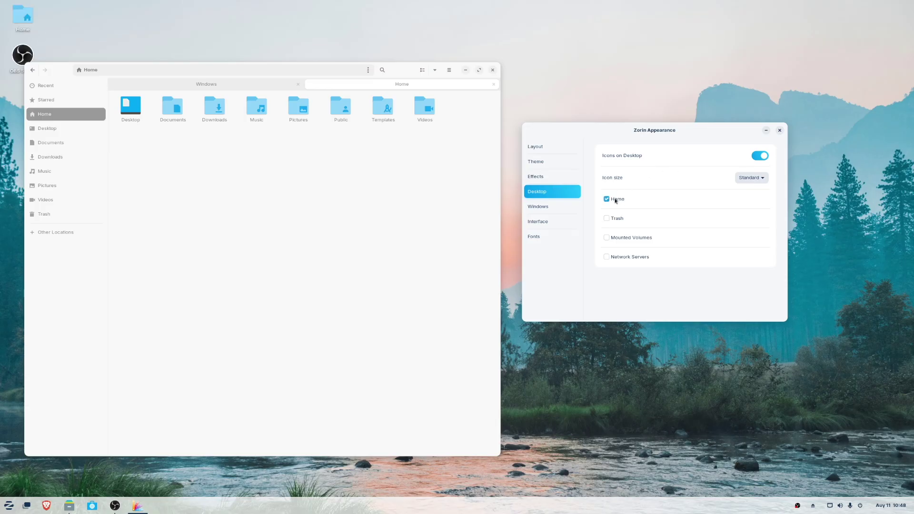
left_click(616, 200)
left_click(617, 220)
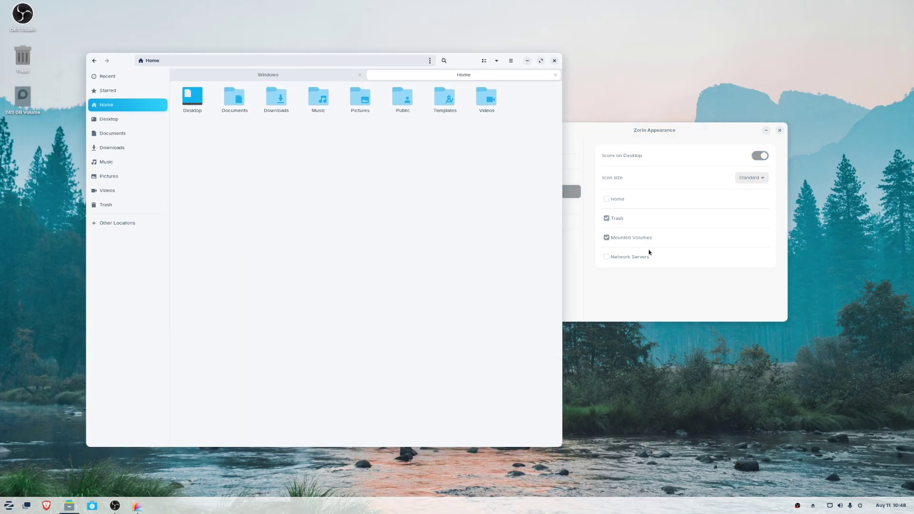
Set the Window Action Key to Disabled, test the Super key, then restore it to Super
key("Down")
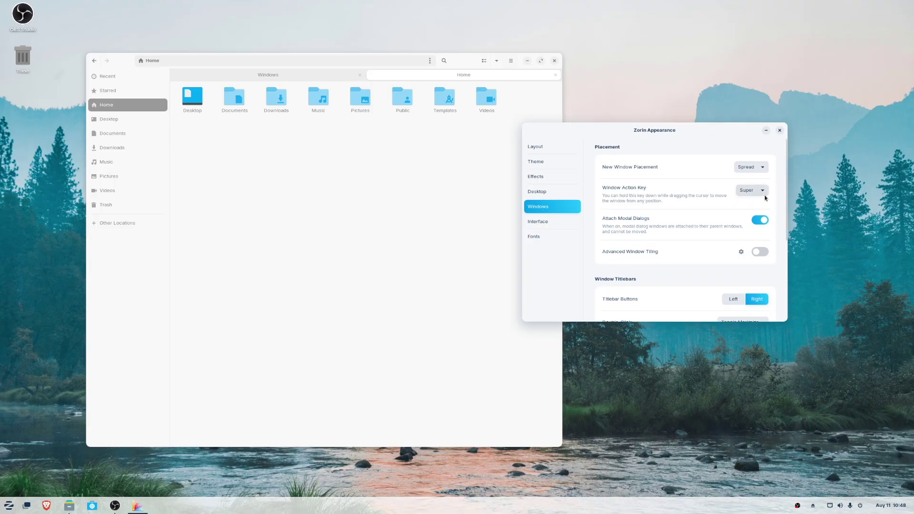
left_click(746, 190)
left_click(748, 167)
key("super")
key("super")
key("super")
key("super")
key("super")
left_click_drag(615, 388, 616, 368)
key("super")
left_click(753, 191)
left_click(750, 208)
Browse the Interface, Theme and Effects pages, then close Zorin Appearance
left_click_drag(698, 145, 723, 134)
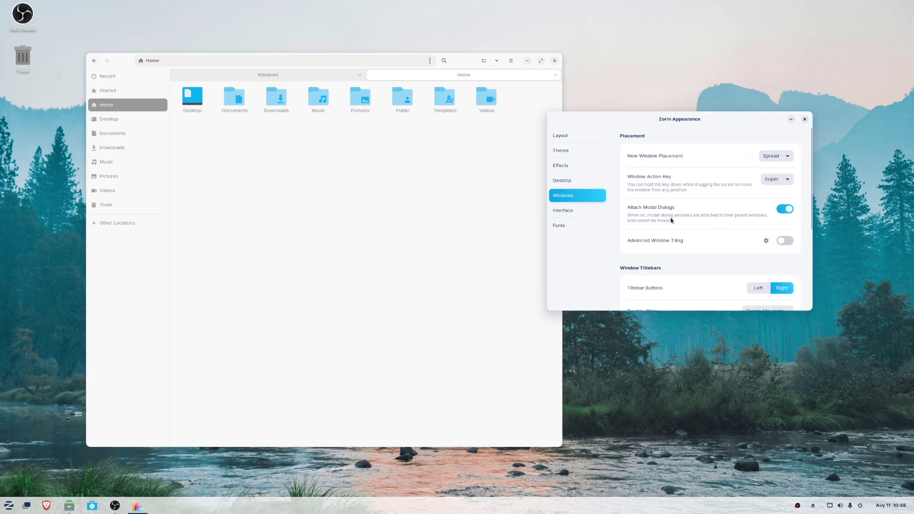
scroll(703, 245, "down", 5)
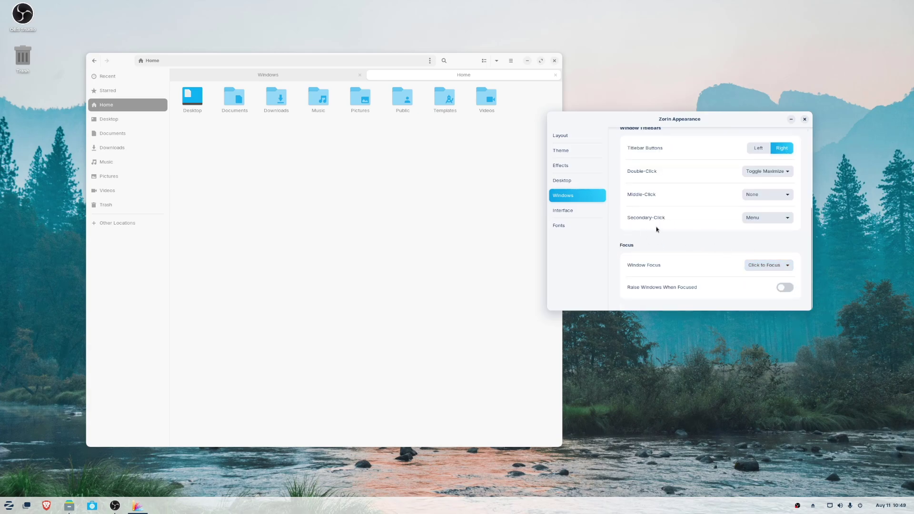
left_click(573, 211)
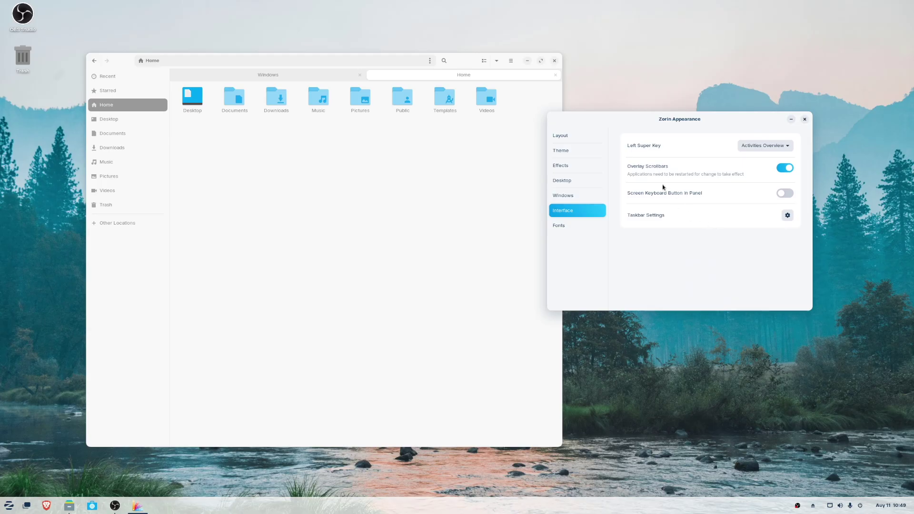
left_click(571, 150)
left_click(572, 167)
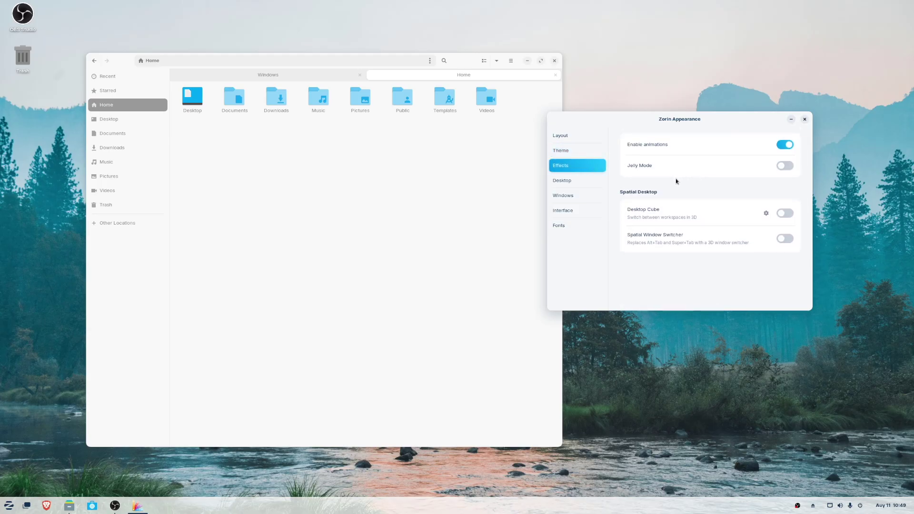
left_click(805, 119)
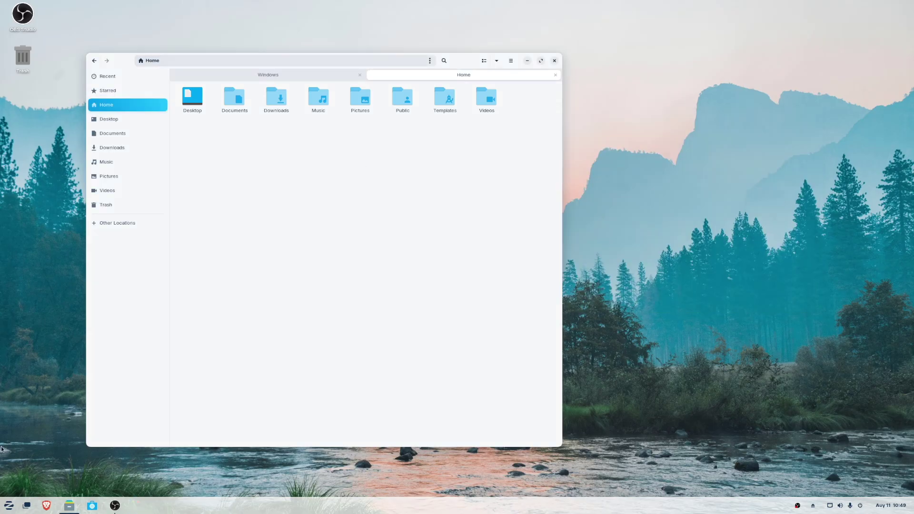
Open and close a terminal from the desktop menu, then drag Files further right
right_click(7, 265)
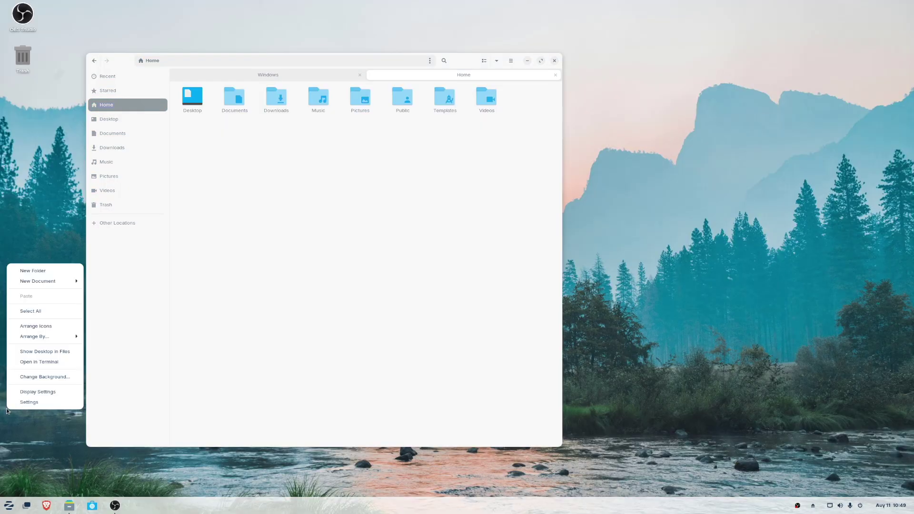
left_click(60, 363)
key("ctrl+d")
right_click(699, 201)
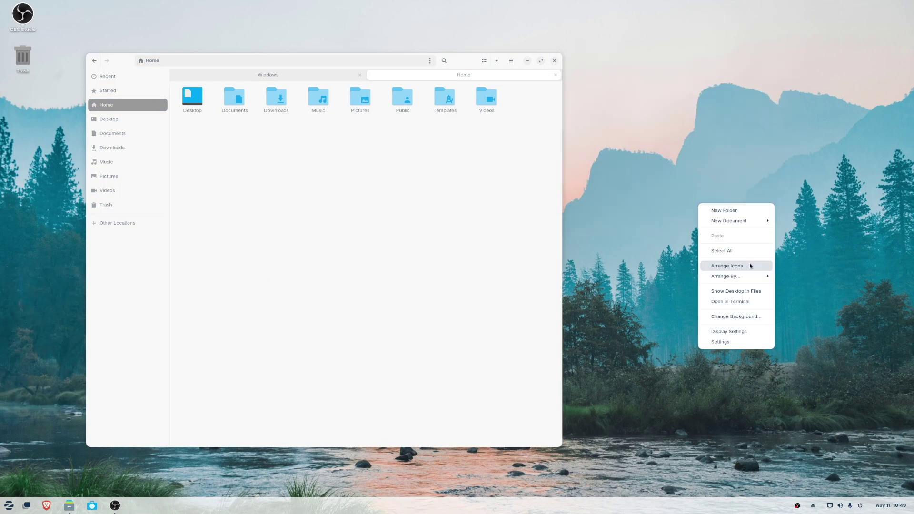
left_click(652, 211)
left_click_drag(459, 62, 534, 64)
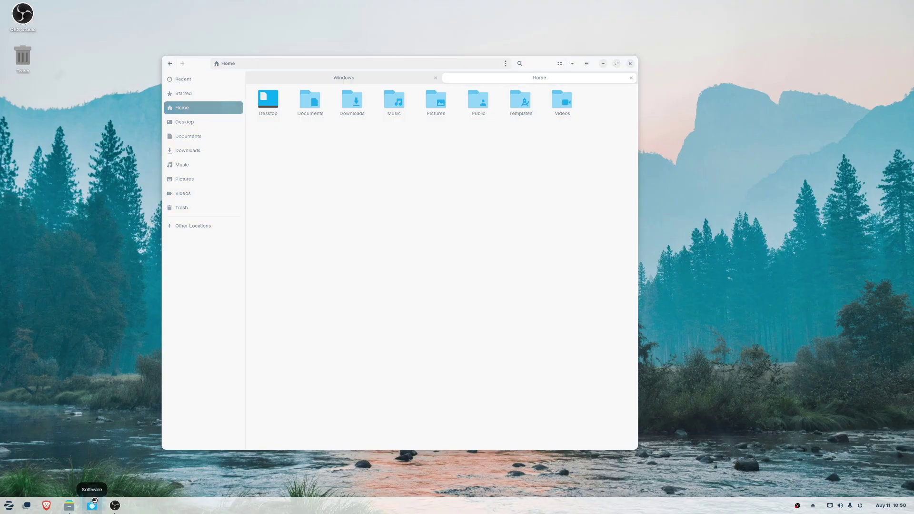
Open Software over Files, show the Installed apps, and minimize Files
left_click(92, 506)
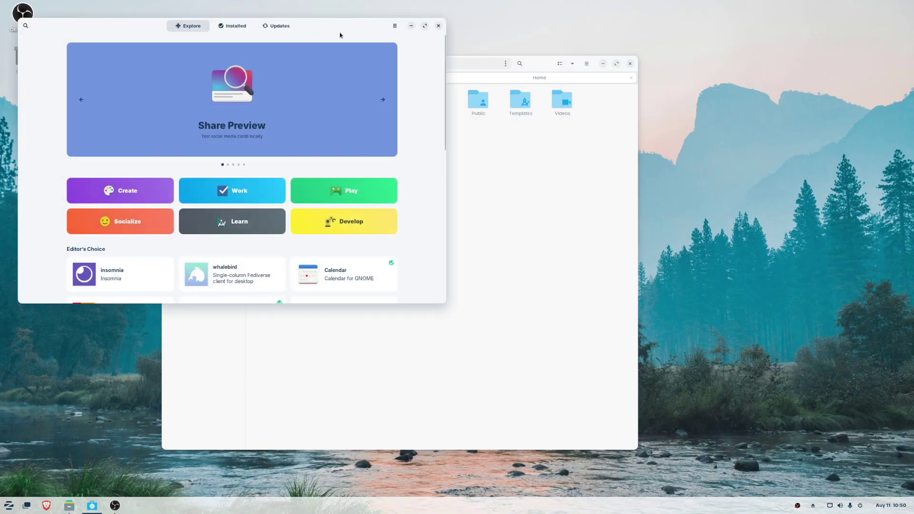
left_click_drag(341, 35, 471, 96)
left_click(380, 84)
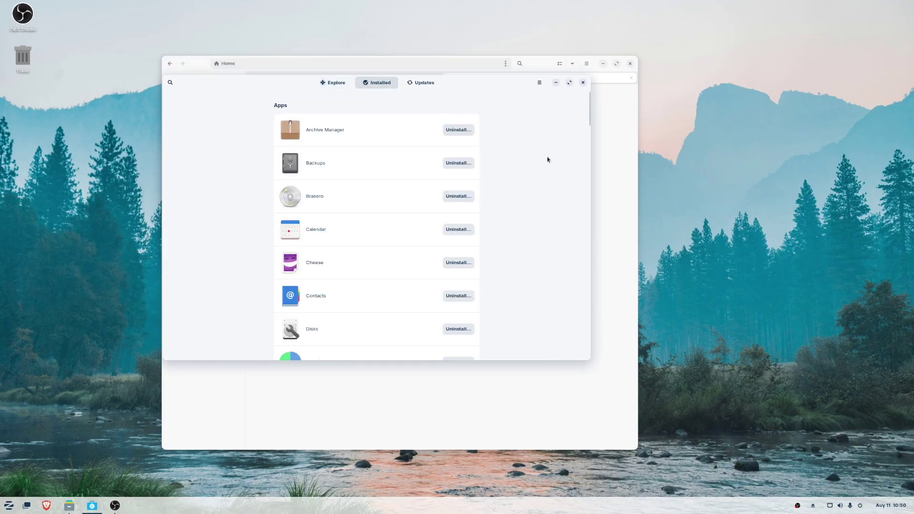
left_click(603, 63)
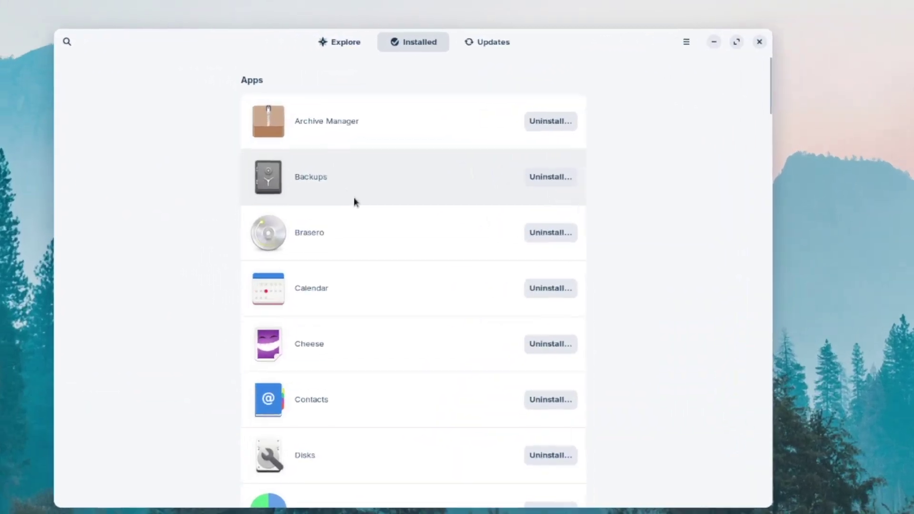
scroll(385, 320, "down", 10)
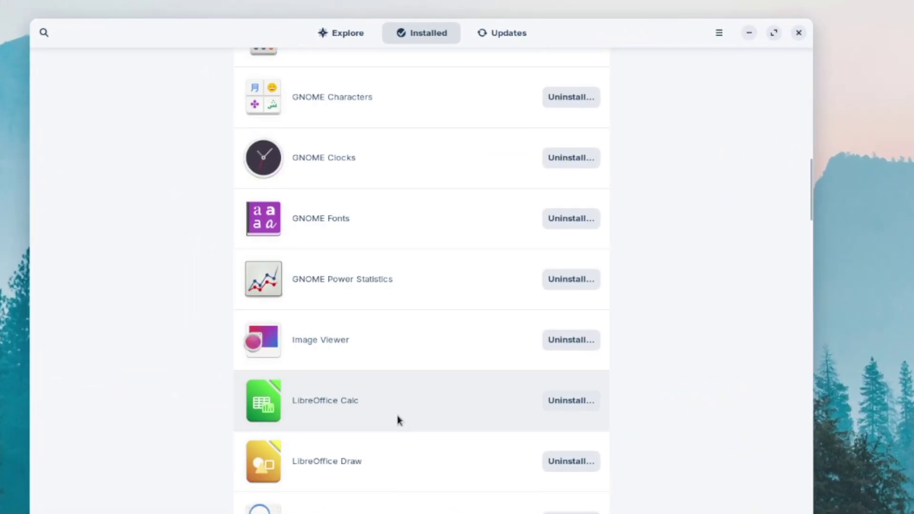
scroll(395, 419, "down", 2)
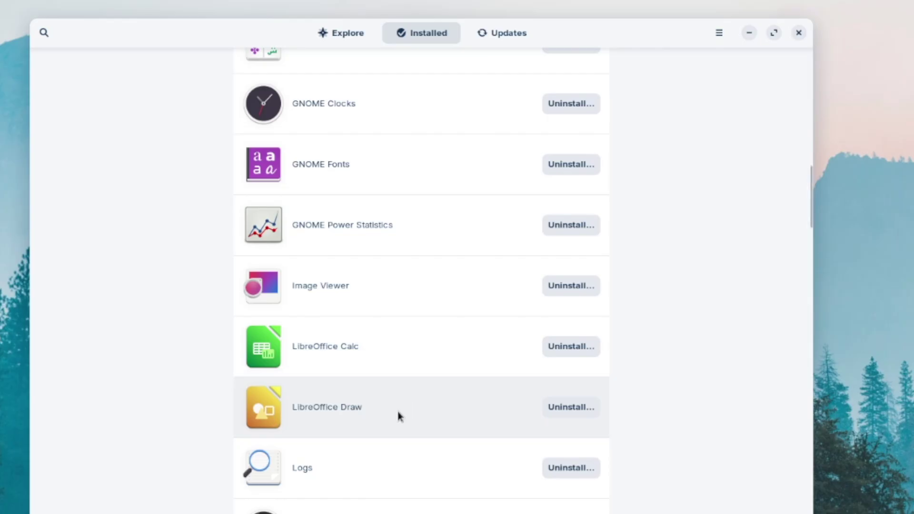
Uninstall LibreOffice Draw, confirming and authenticating with the account password
left_click(574, 414)
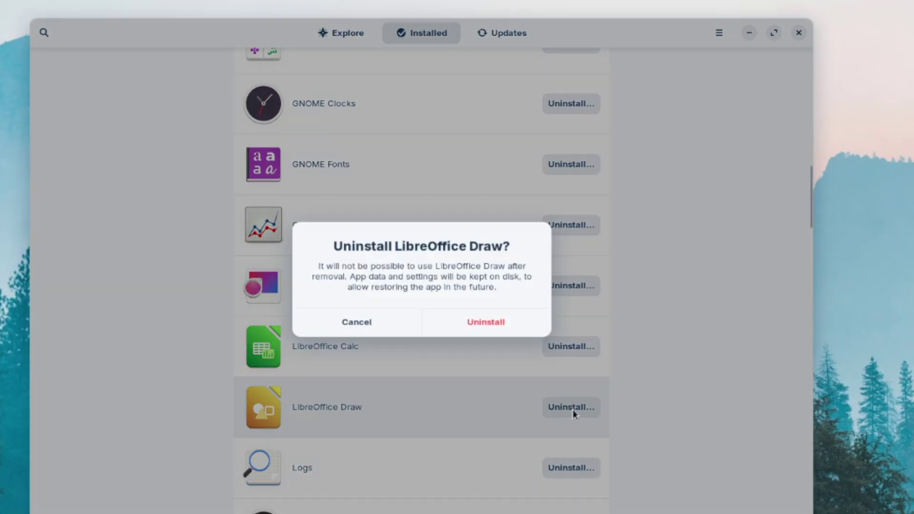
left_click(495, 319)
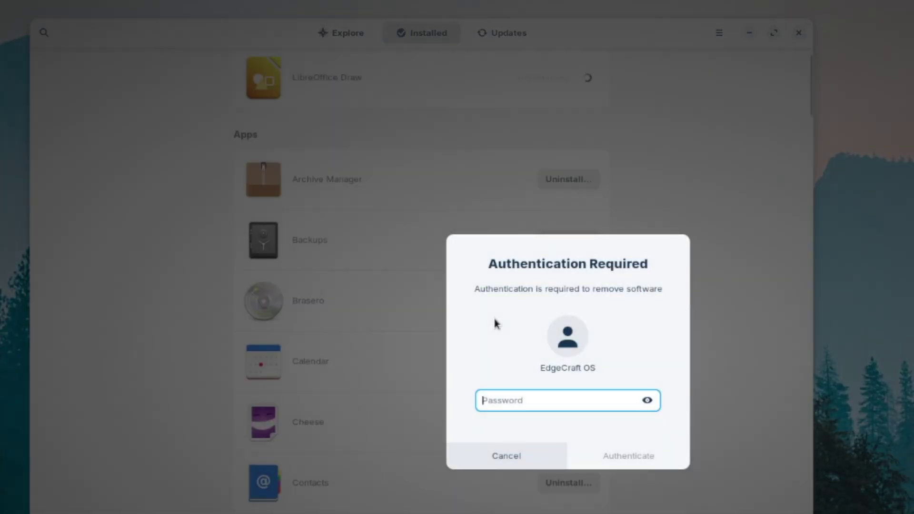
type("*****")
key("Return")
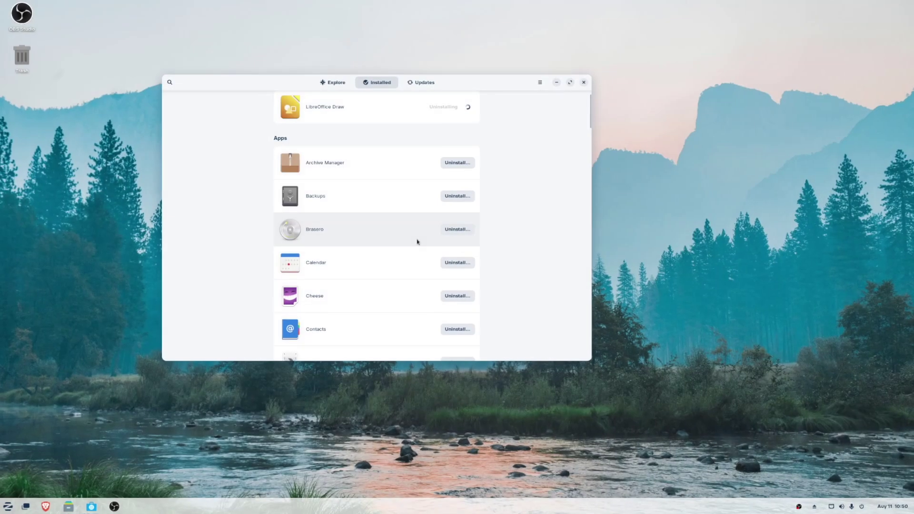
Uninstall LibreOffice Calc the same way, then reposition the window and scroll the Installed list
scroll(417, 242, "down", 10)
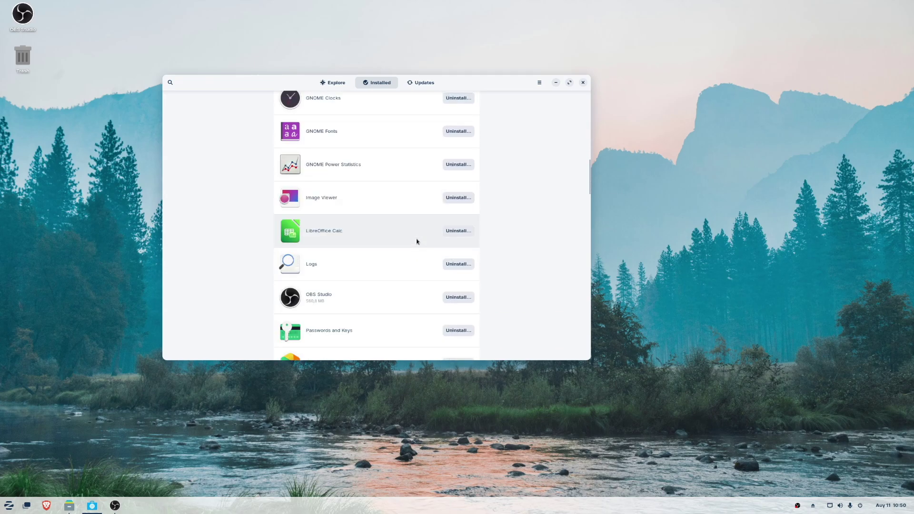
left_click(459, 231)
left_click(419, 242)
type("*****")
key("Return")
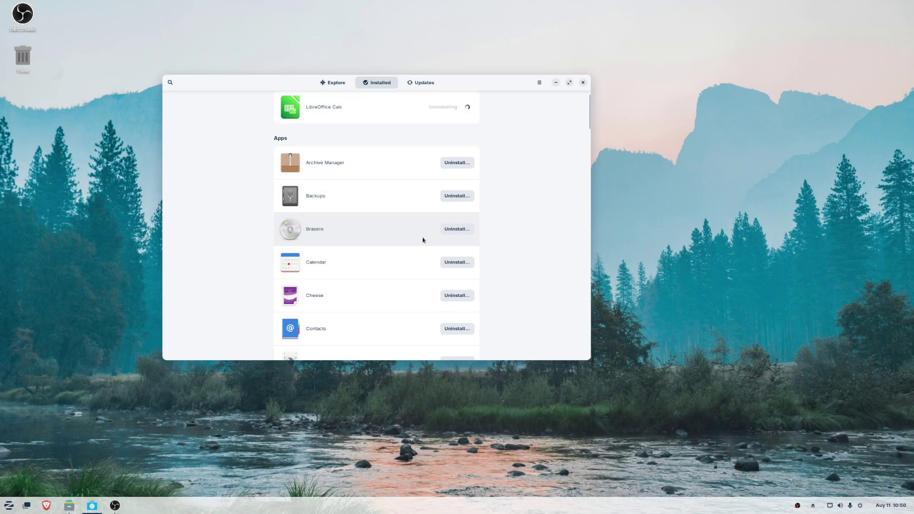
scroll(423, 240, "down", 10)
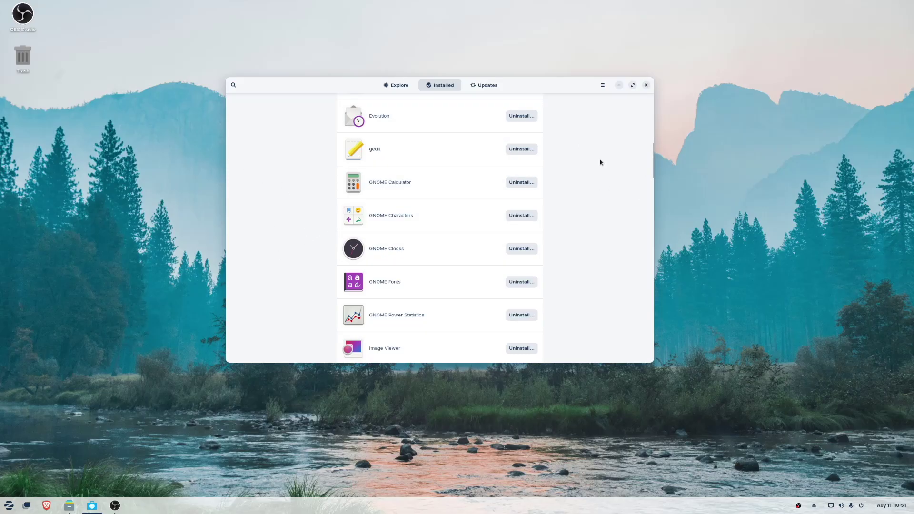
left_click_drag(540, 86, 517, 98)
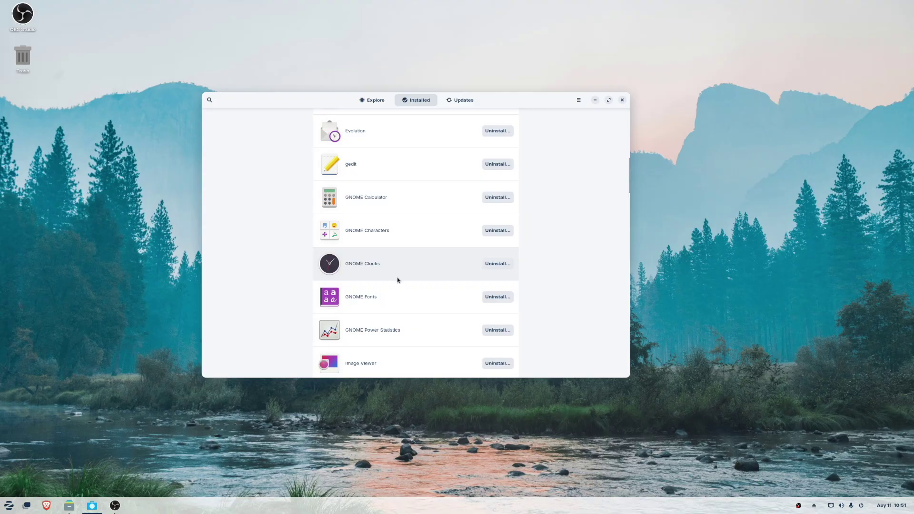
scroll(397, 280, "down", 5)
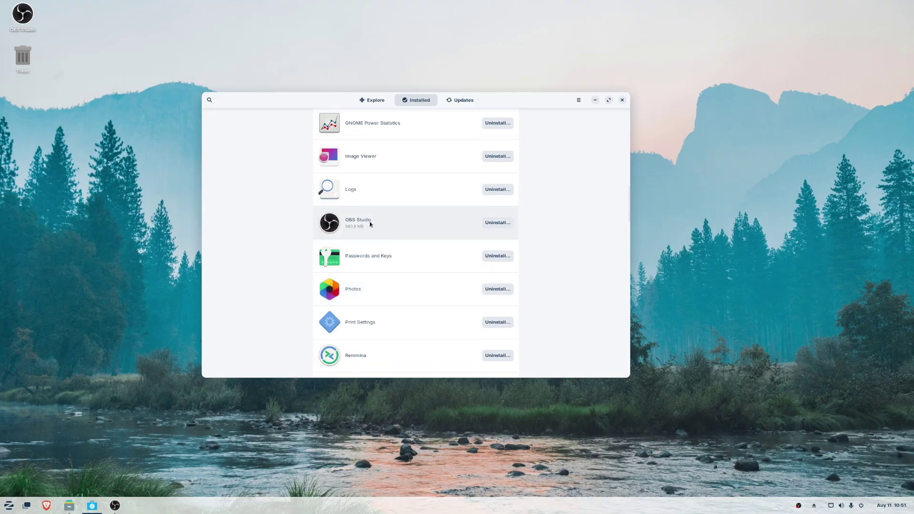
scroll(379, 233, "down", 3)
scroll(387, 256, "up", 1)
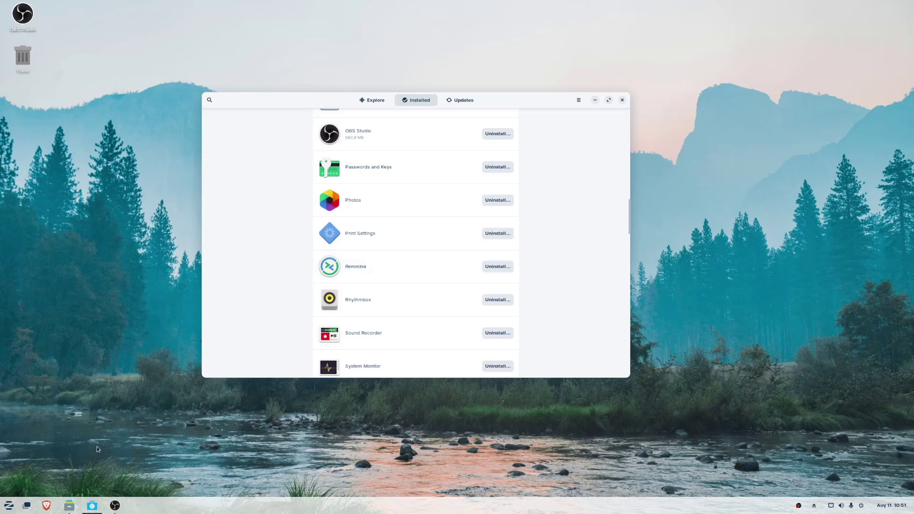
left_click(9, 506)
type("rem")
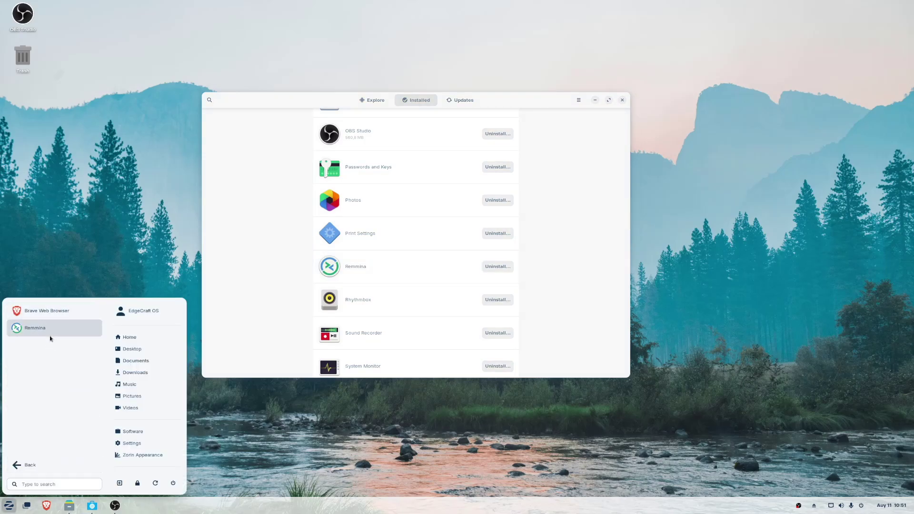
left_click(52, 327)
left_click_drag(680, 102, 492, 161)
key("alt+F4")
scroll(419, 279, "down", 1)
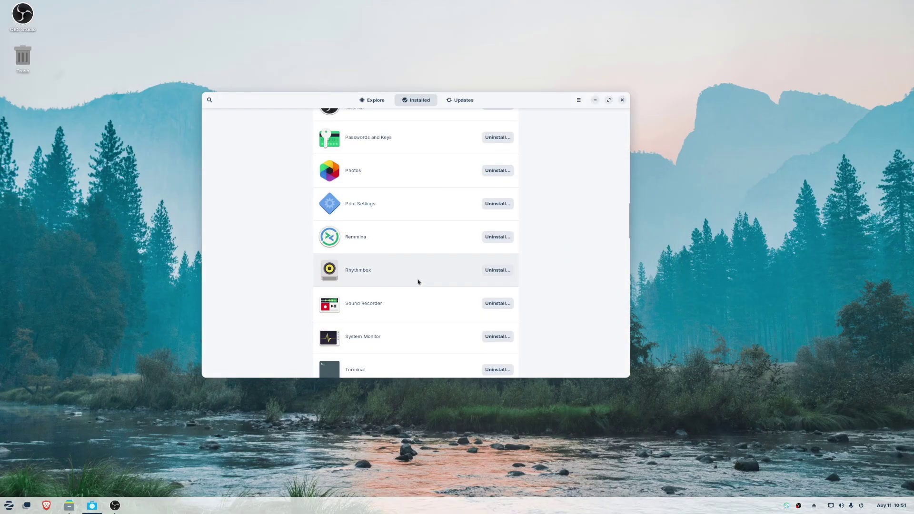
scroll(414, 279, "down", 2)
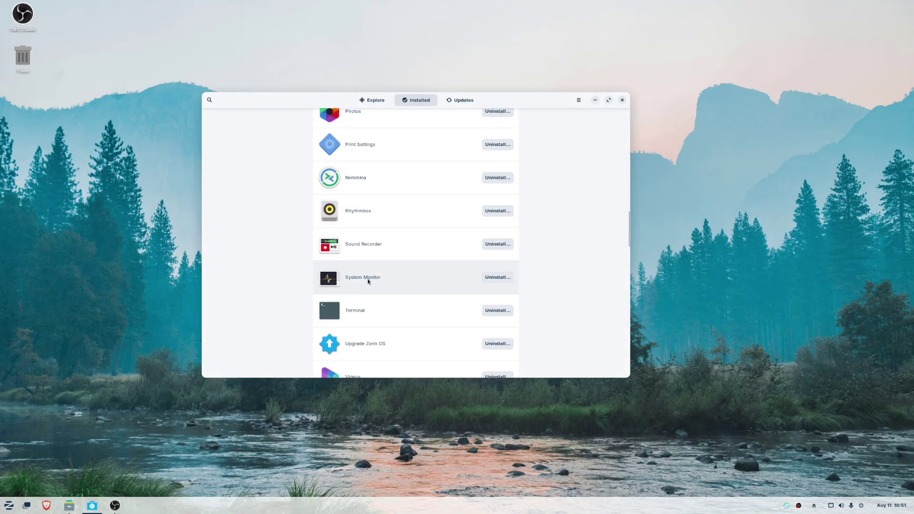
left_click(8, 506)
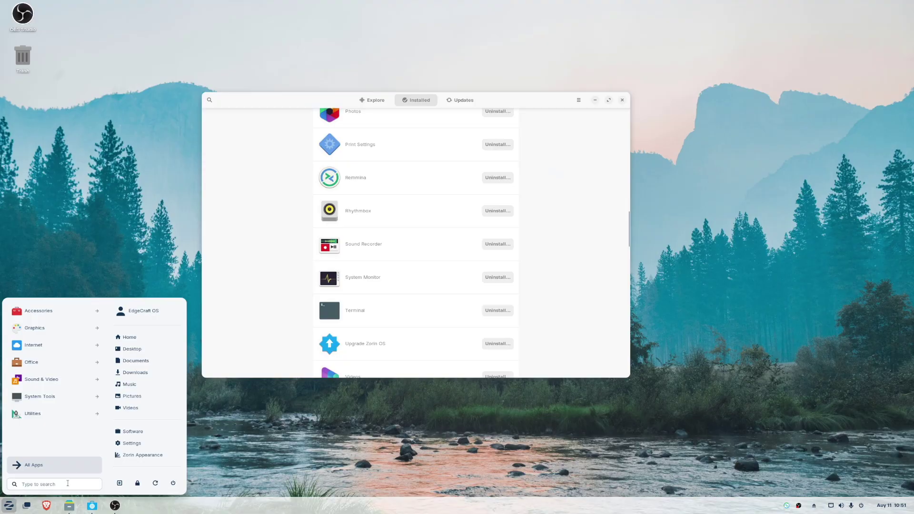
type("sys")
key("Return")
left_click(410, 64)
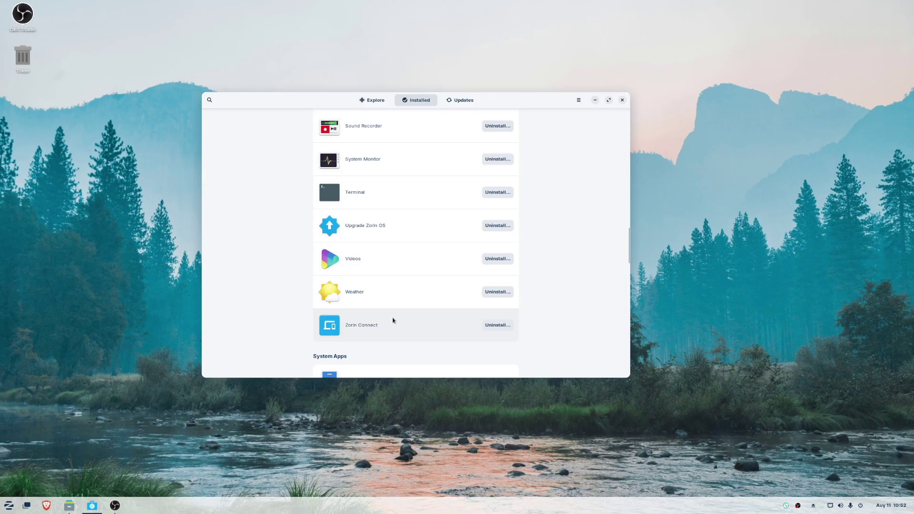
scroll(384, 333, "down", 2)
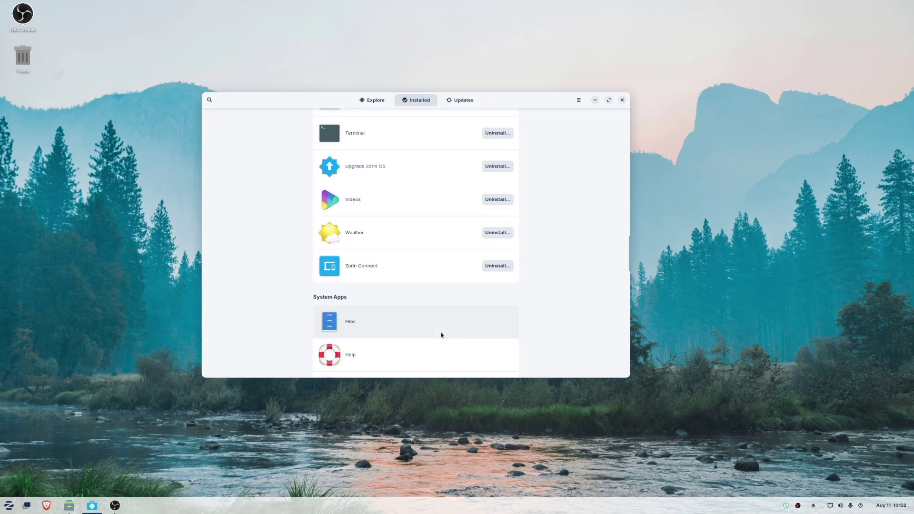
left_click(3, 505)
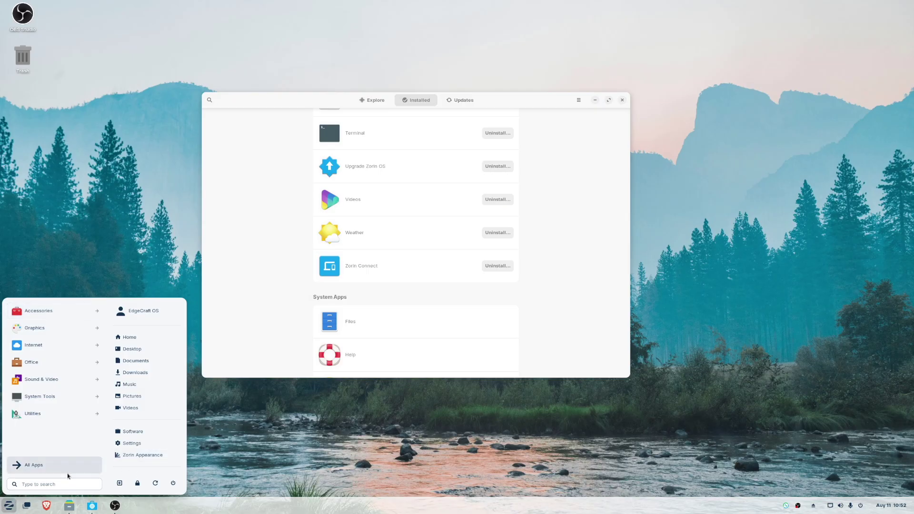
type("zorin")
key("Return")
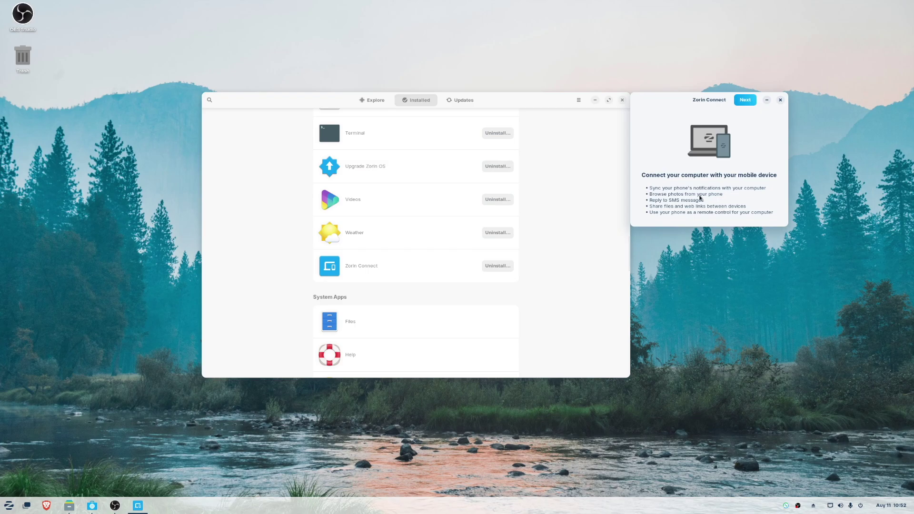
left_click(781, 100)
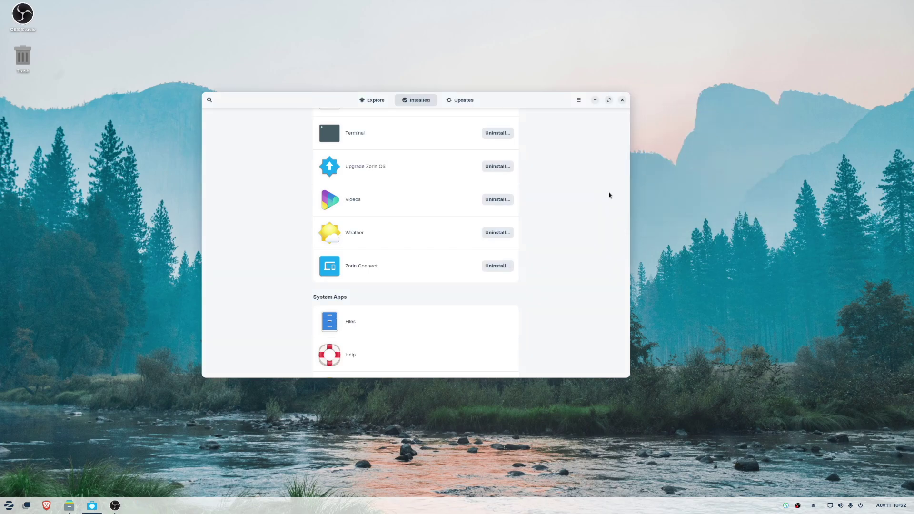
left_click(497, 266)
Confirm the removal of Zorin Connect, retrying the Uninstall confirmation several times
left_click(473, 264)
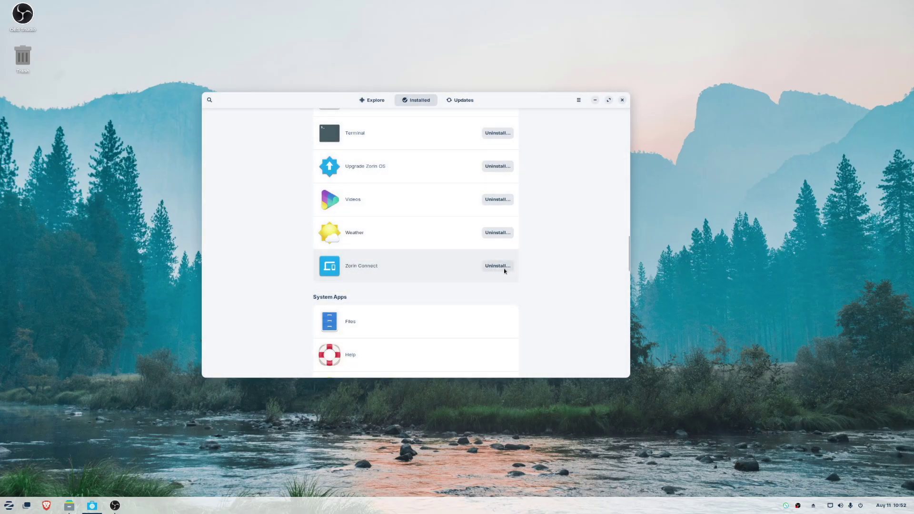
left_click(504, 267)
left_click(467, 258)
left_click(498, 267)
left_click(473, 256)
scroll(458, 245, "up", 3)
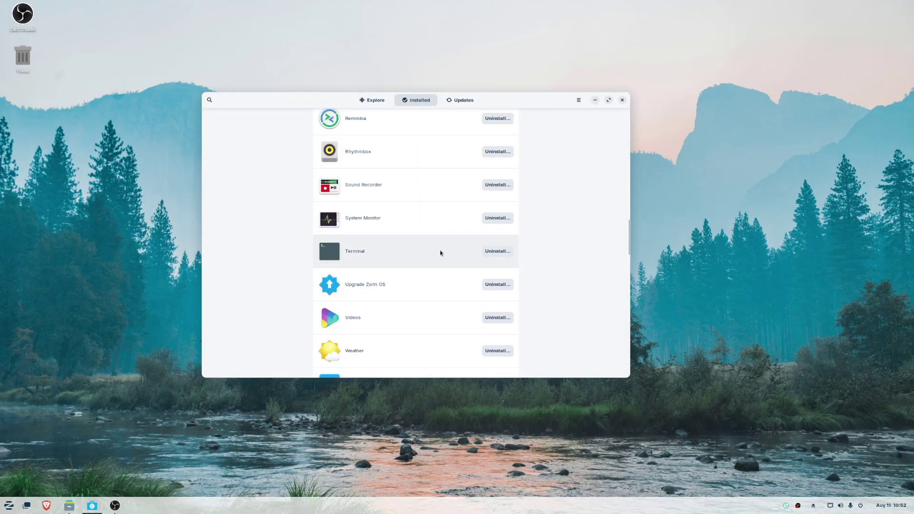
scroll(441, 250, "up", 5)
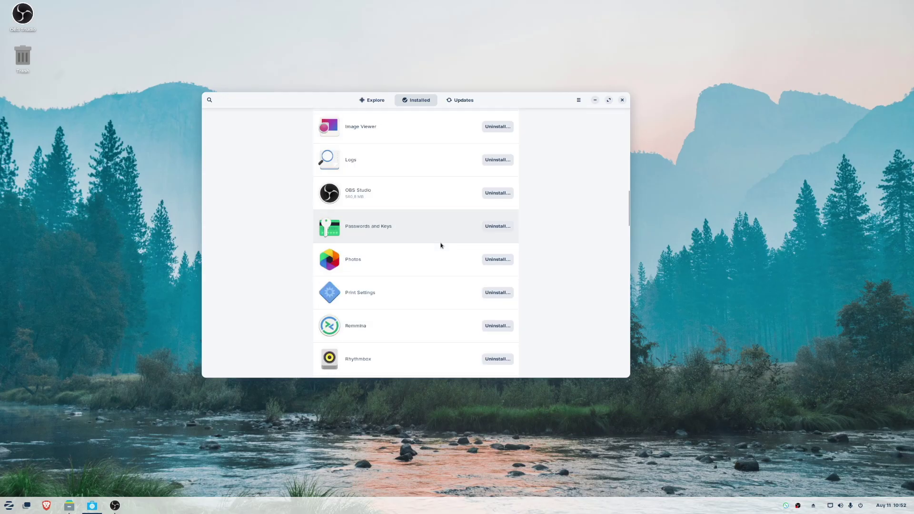
Close the Windows 7 Boxes window and scroll back to the top of the list
left_click(692, 190)
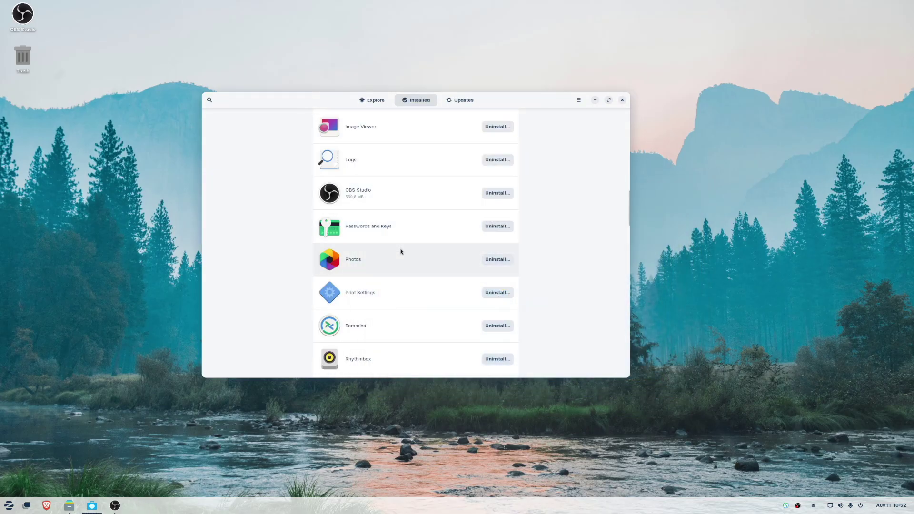
scroll(400, 247, "up", 4)
scroll(409, 250, "up", 7)
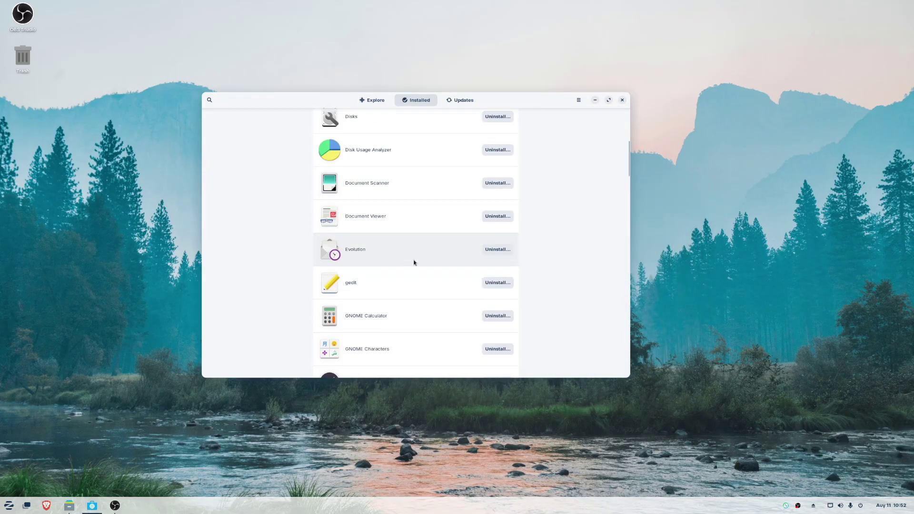
scroll(424, 262, "up", 4)
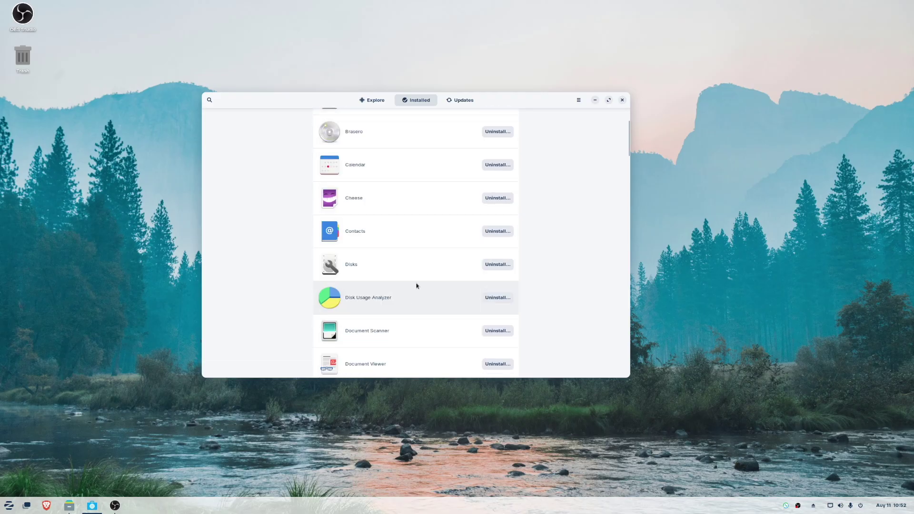
scroll(369, 277, "up", 1)
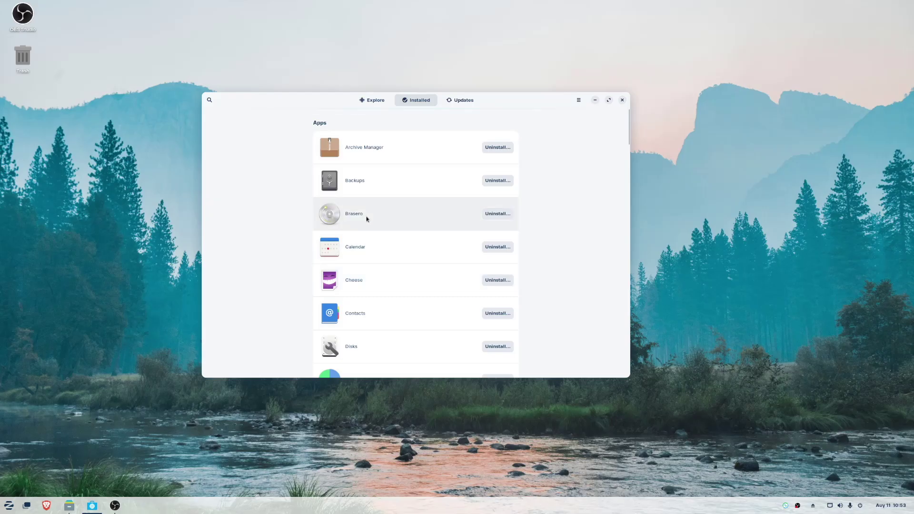
Find Brasero with the 'br' search and uninstall it, authorising with the account password
key("super")
type("br")
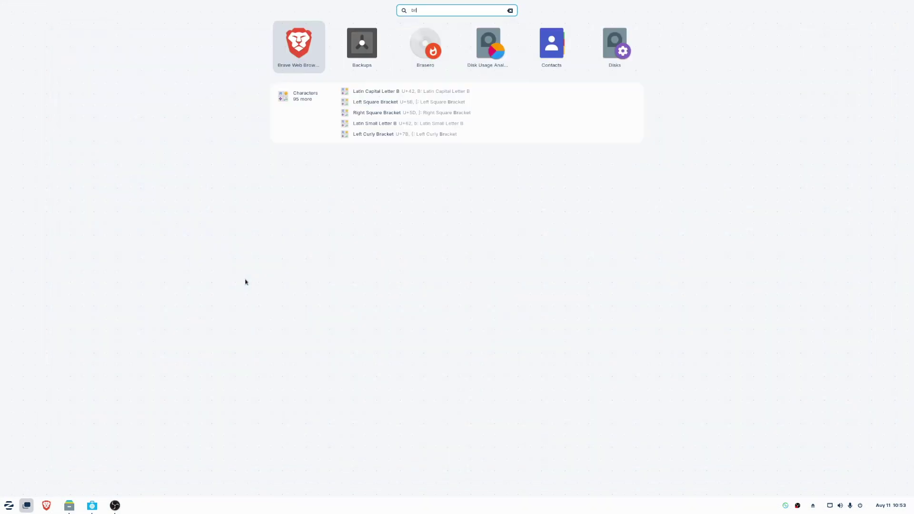
left_click(458, 49)
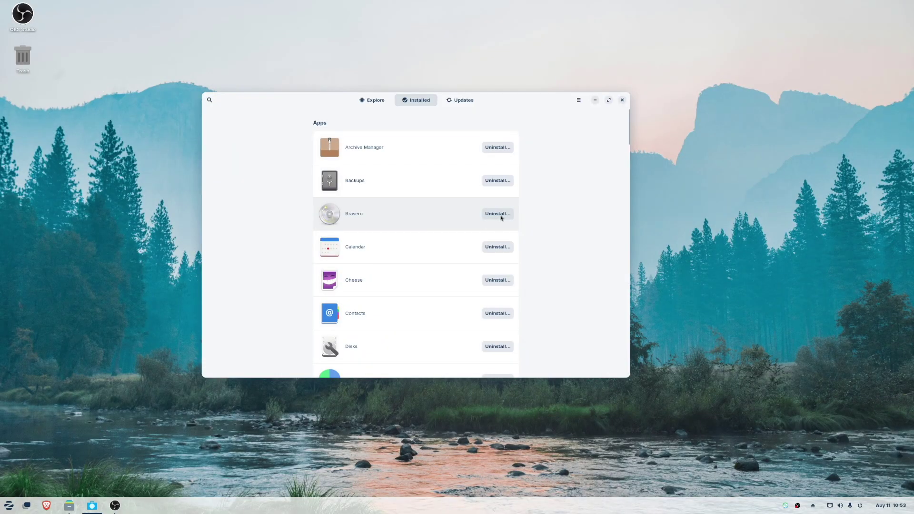
left_click(495, 212)
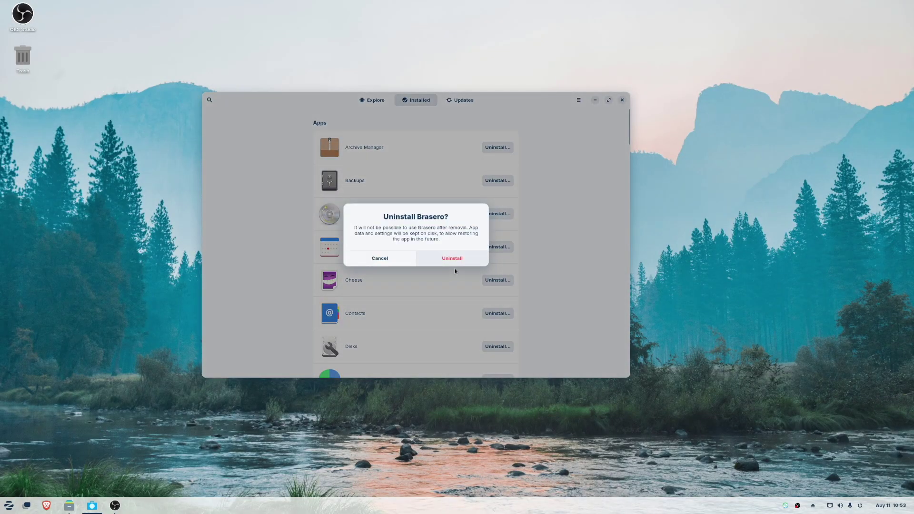
left_click(461, 264)
type("e")
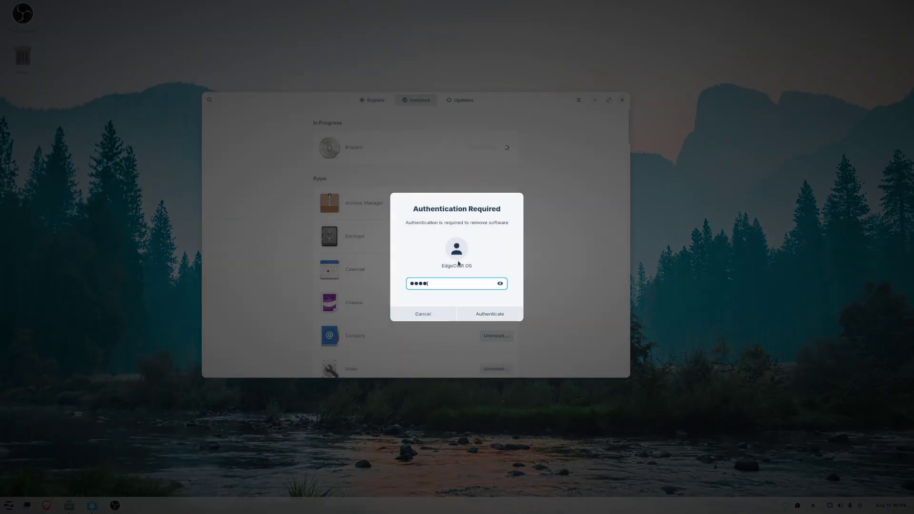
key("Return")
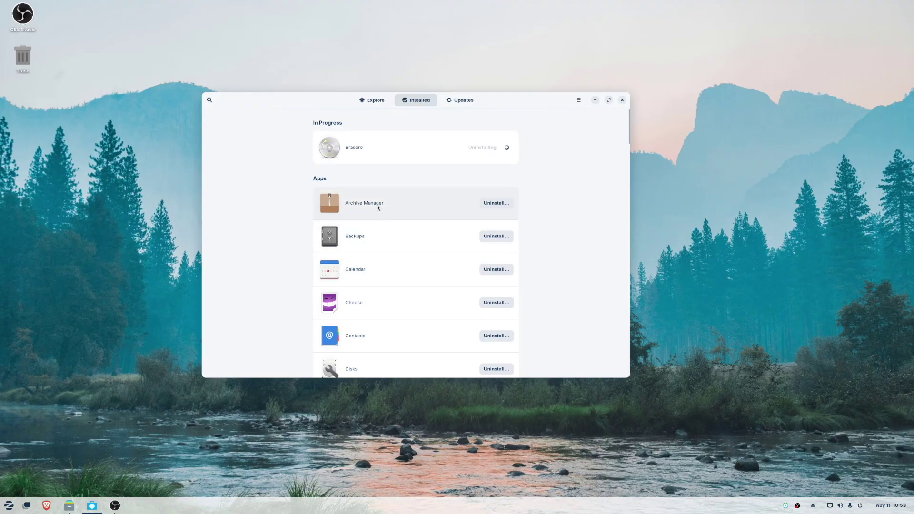
scroll(367, 257, "down", 5)
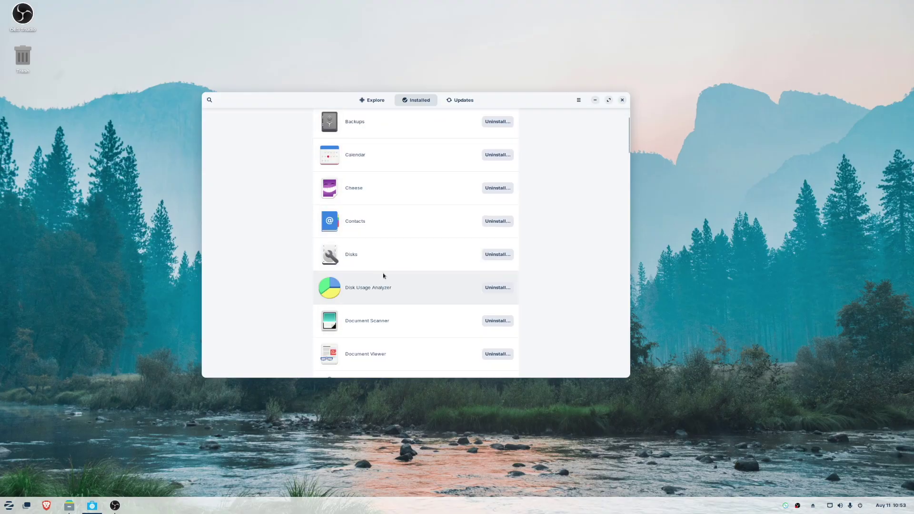
scroll(397, 283, "down", 1)
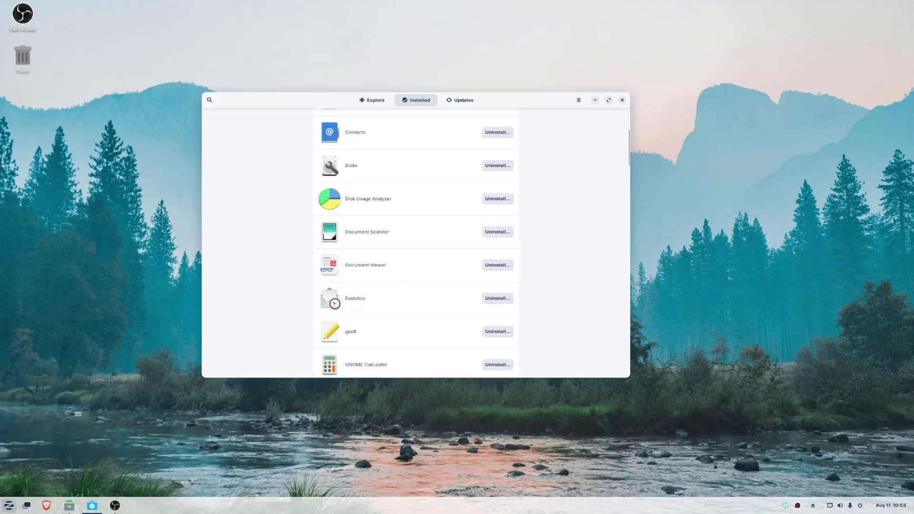
left_click(6, 508)
left_click(6, 505)
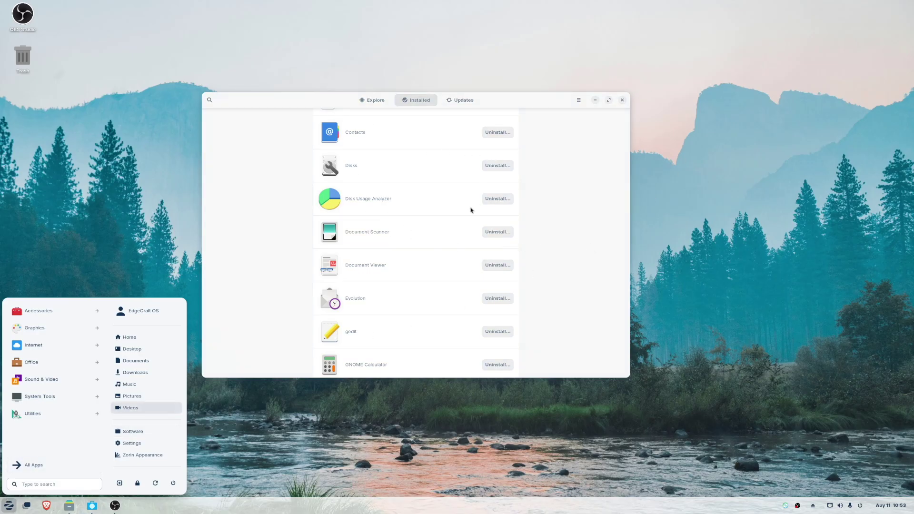
Launch Evolution from an 'evol' menu search, dismiss its welcome wizard, and reposition the window
left_click(47, 485)
type("evol")
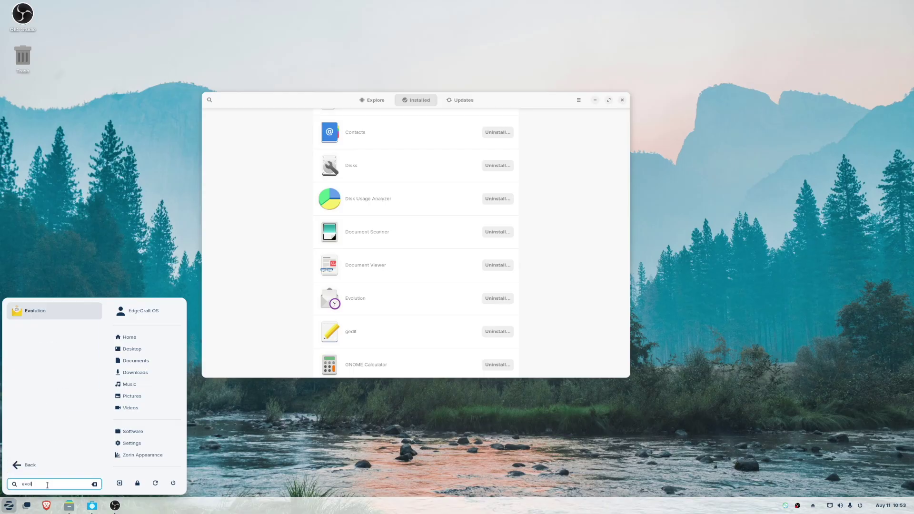
left_click(47, 312)
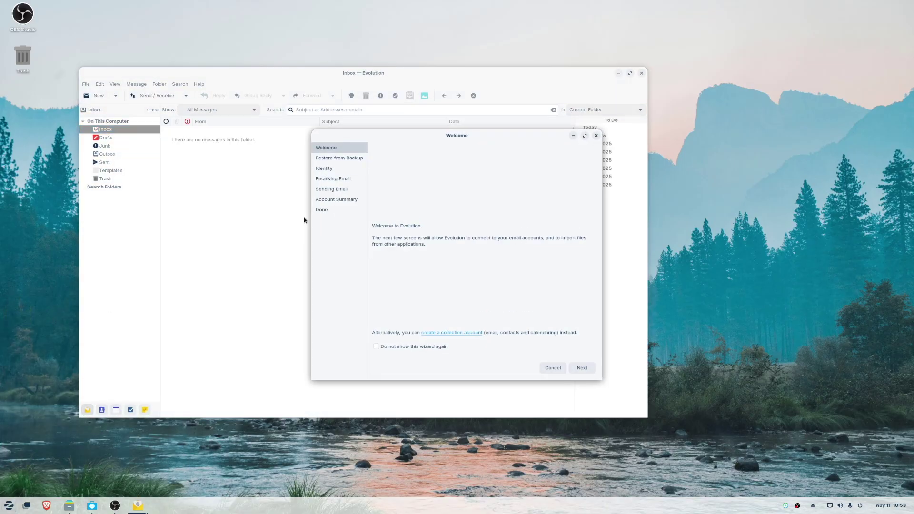
left_click(597, 136)
left_click_drag(492, 77, 536, 87)
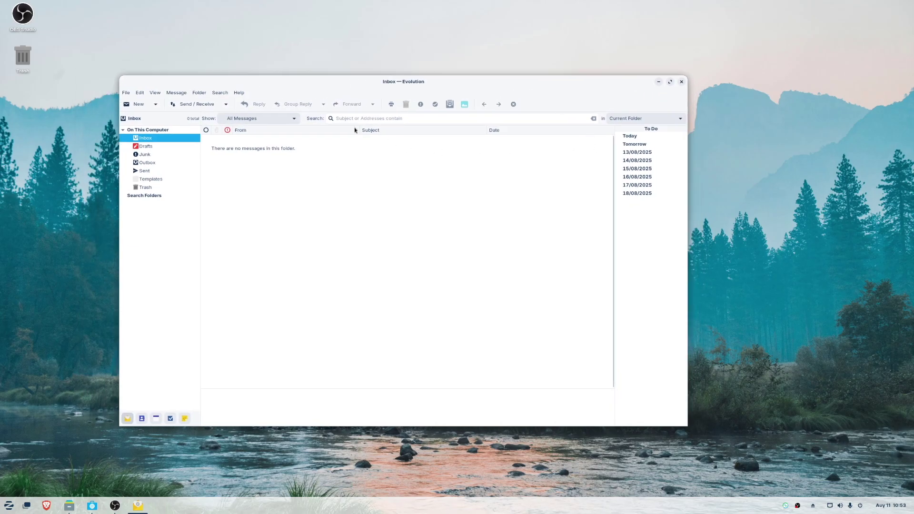
Browse the Templates, Sent, Outbox and Drafts mail folders
left_click(139, 180)
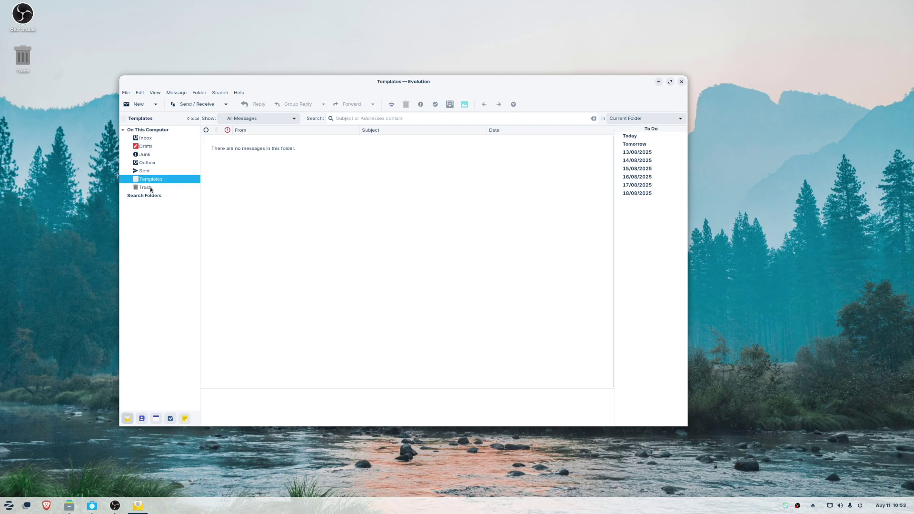
left_click(144, 171)
left_click(147, 162)
left_click(151, 147)
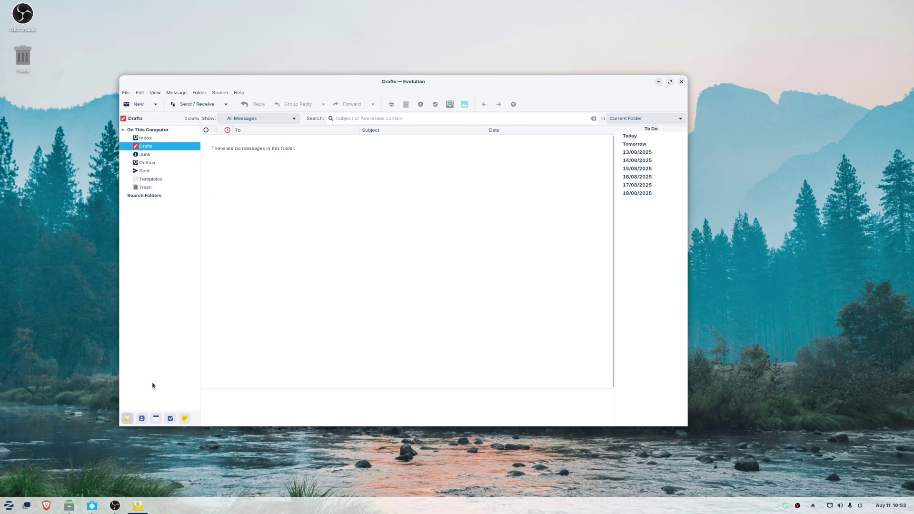
Look through the Calendar, Contacts, Tasks and Memos views, then quit Evolution with Ctrl+Q
left_click(156, 419)
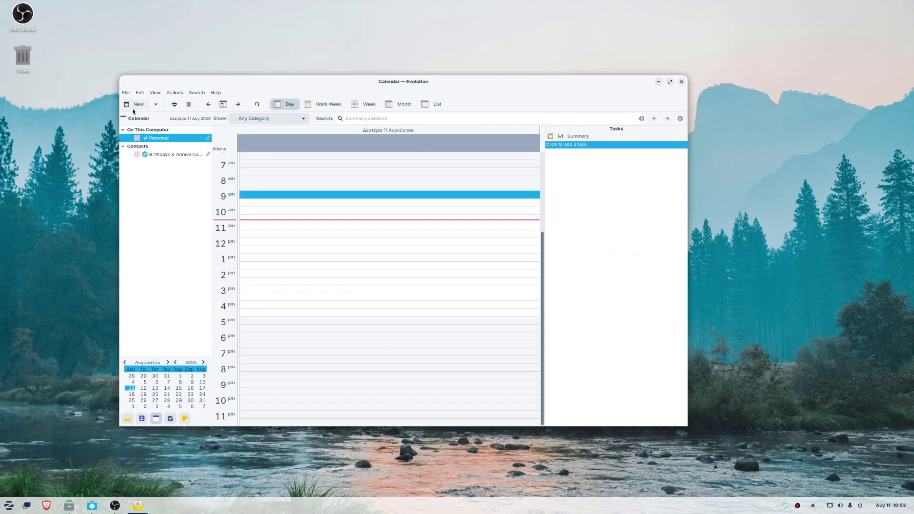
left_click(127, 419)
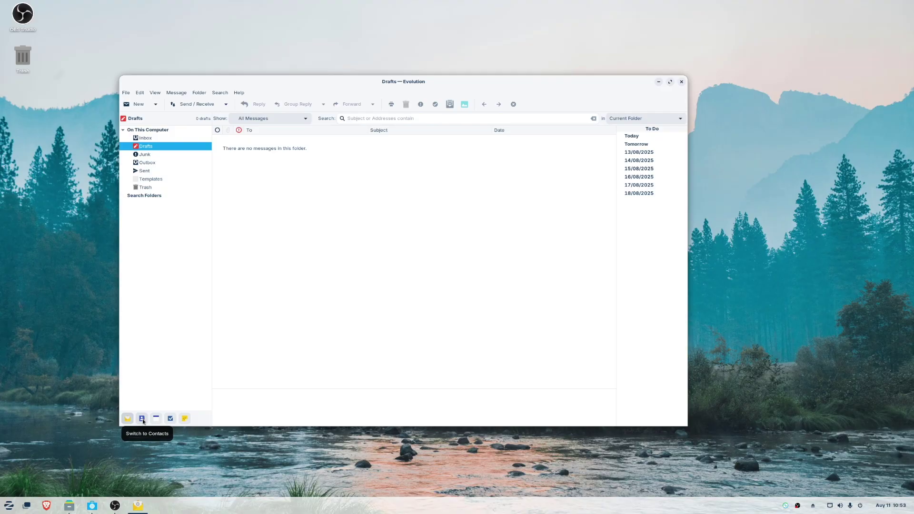
left_click(142, 419)
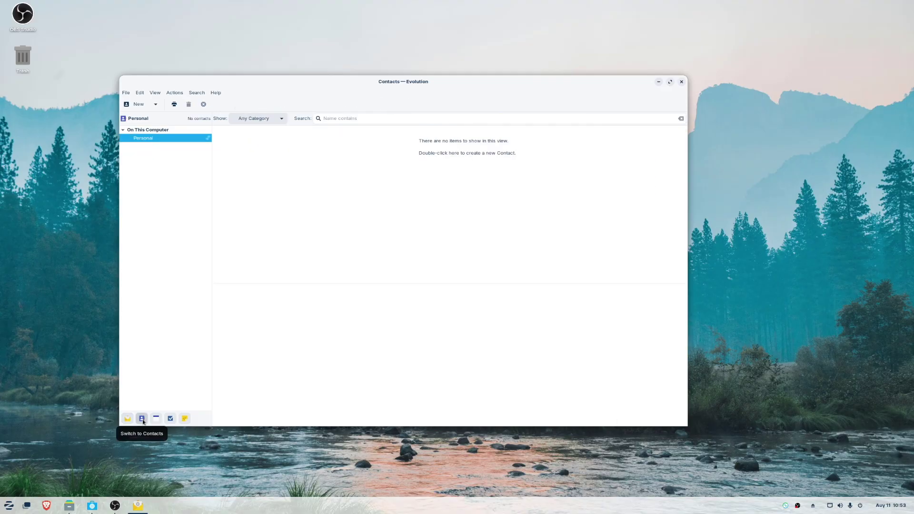
left_click(157, 419)
left_click(170, 419)
left_click(186, 420)
left_click(170, 419)
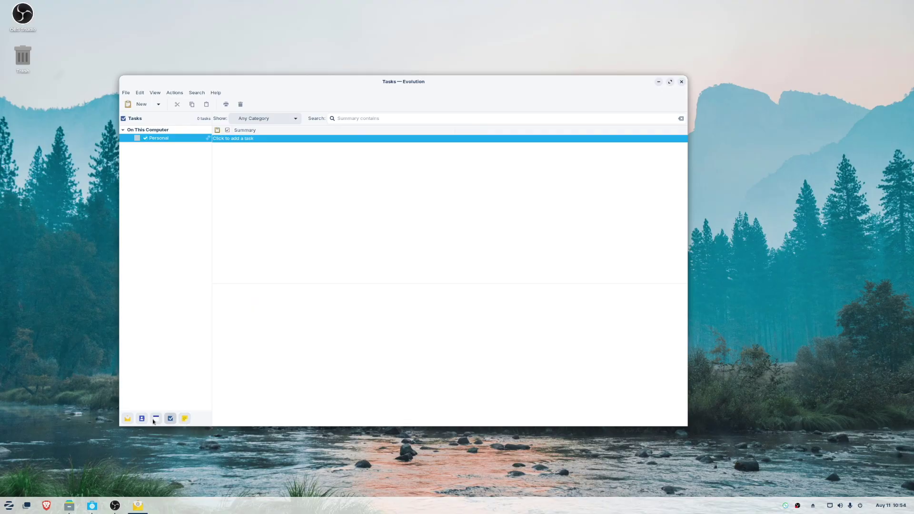
left_click(128, 419)
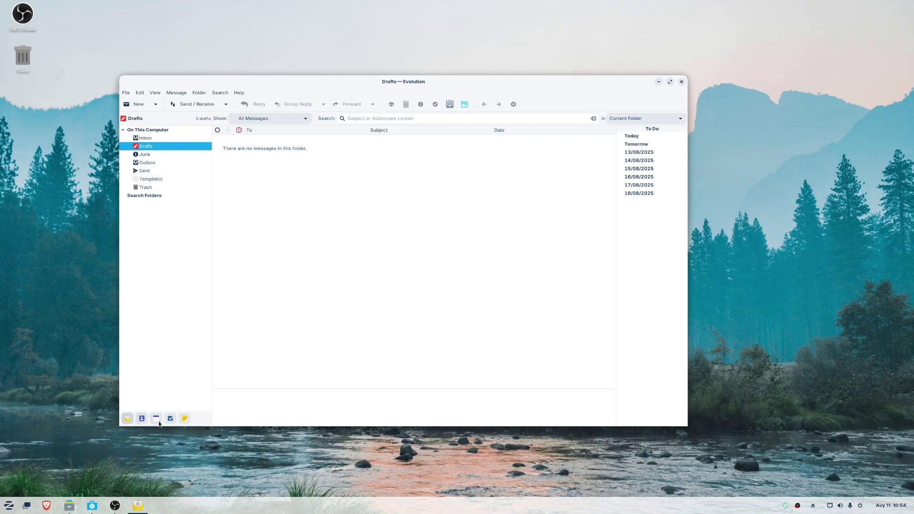
key("ctrl+q")
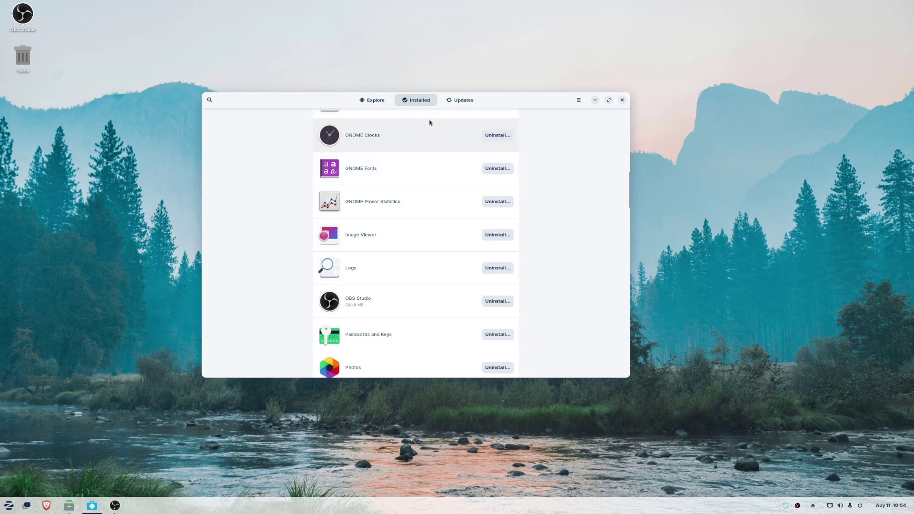
Check the Updates page, then return to Explore and browse the featured apps
left_click(458, 103)
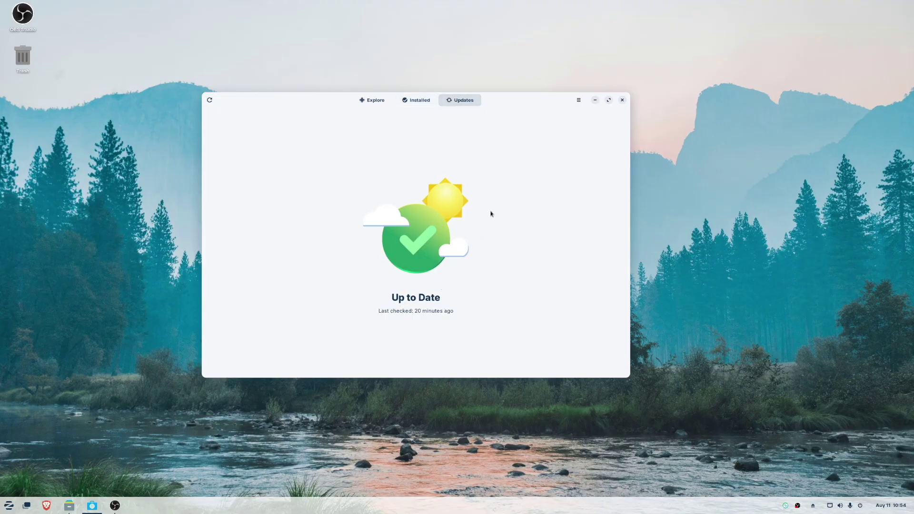
left_click(372, 102)
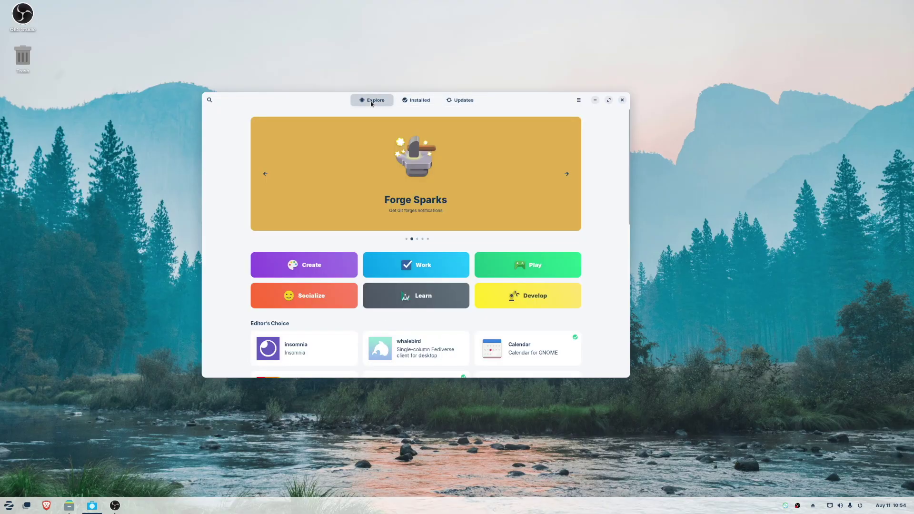
scroll(365, 230, "down", 8)
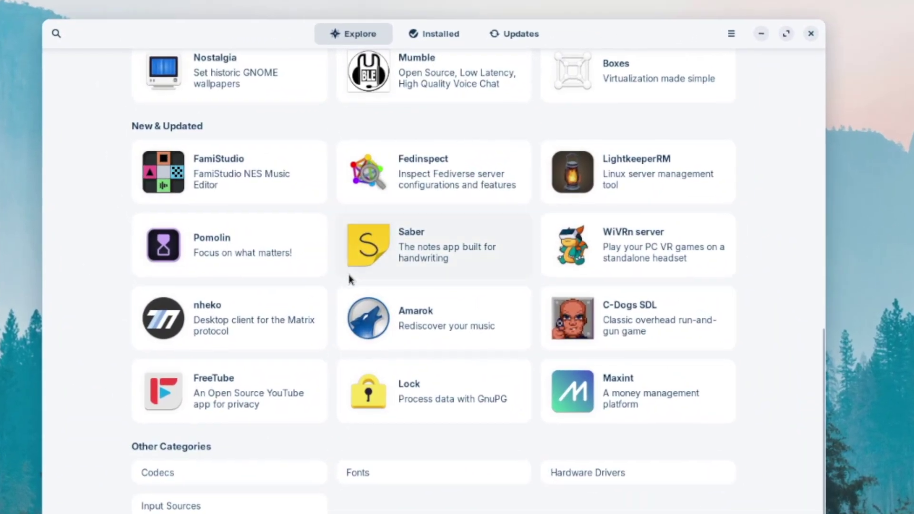
scroll(346, 276, "up", 10)
scroll(408, 286, "down", 4)
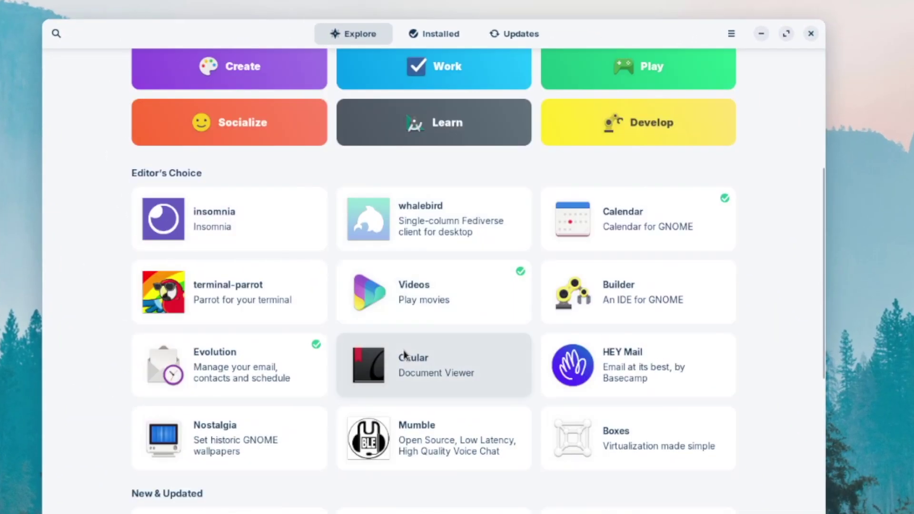
scroll(404, 353, "up", 6)
Search for 'onlyoffice' and view the ONLYOFFICE Desktop Editors details and screenshots
left_click(56, 33)
type("onlyoffice")
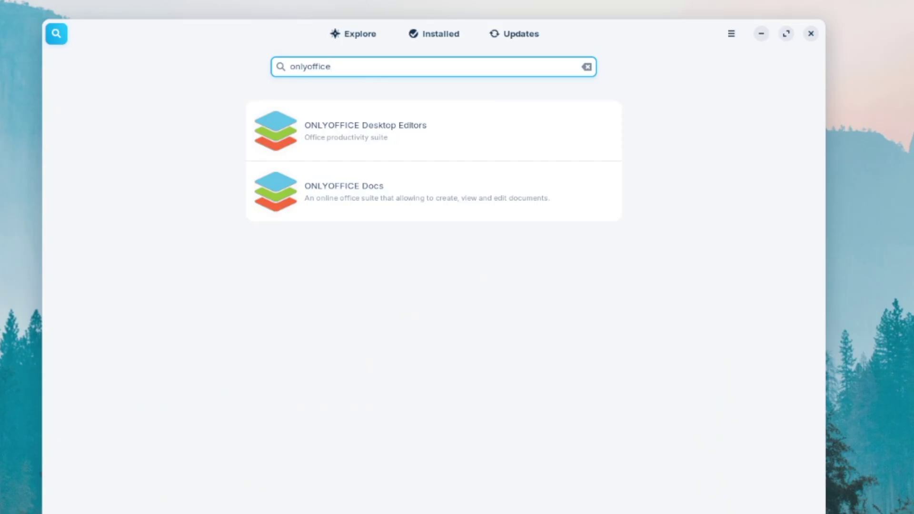
left_click(413, 135)
scroll(336, 234, "down", 10)
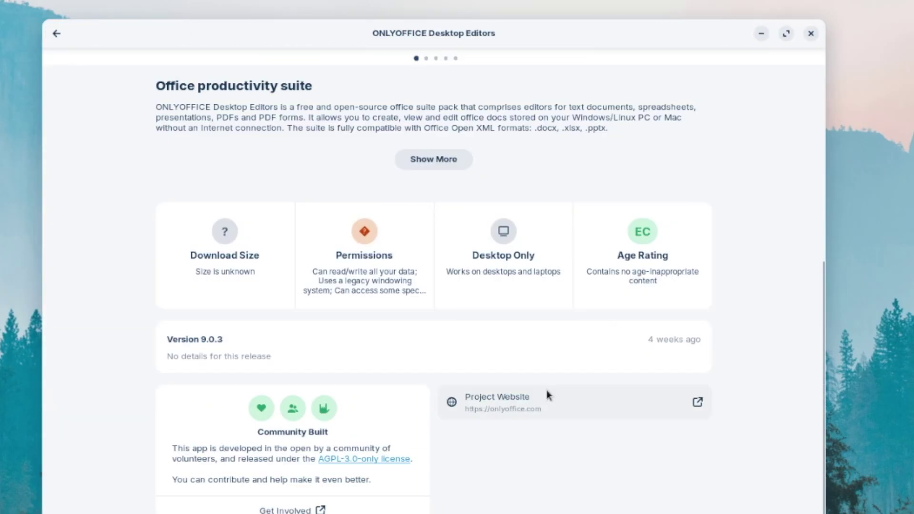
scroll(538, 393, "up", 10)
left_click(805, 292)
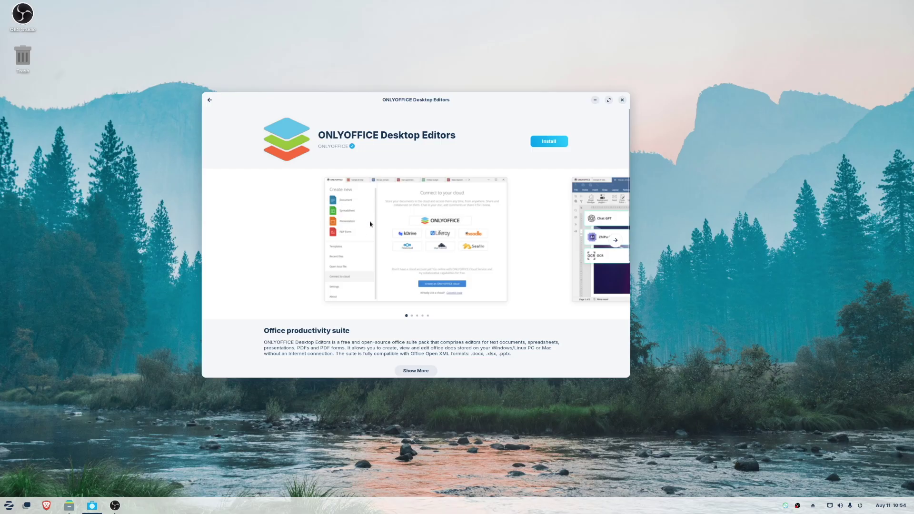
Open the ONLYOFFICE Docs page and select its publisher name
left_click(213, 103)
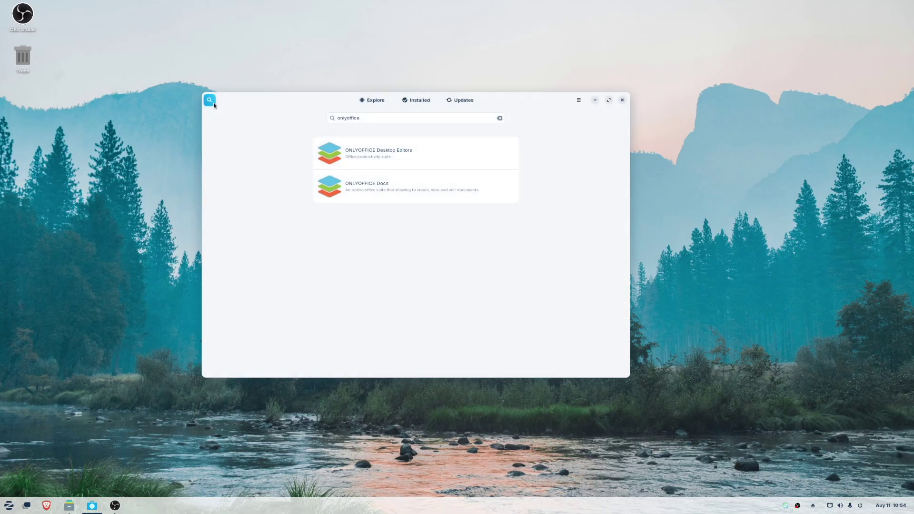
left_click(394, 198)
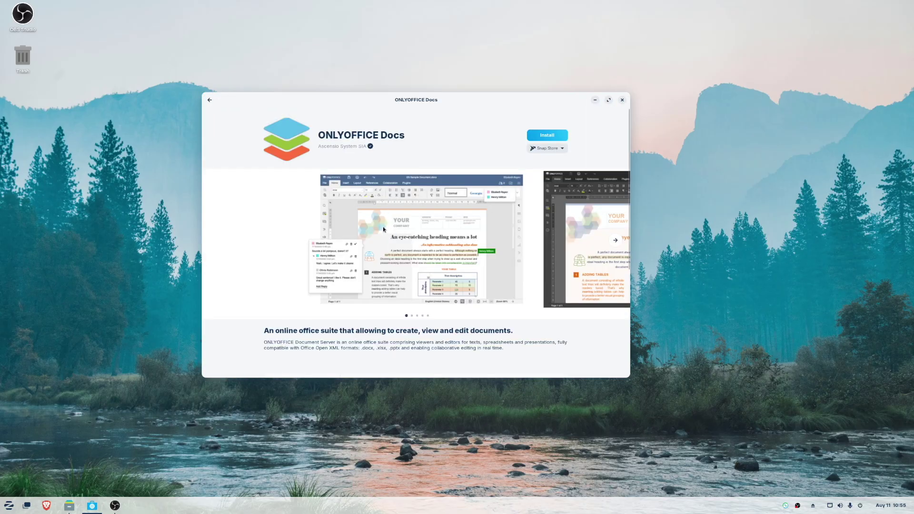
left_click_drag(367, 144, 329, 147)
Copy the publisher name and search the web for Ascensio System SIA in Brave
right_click(318, 148)
left_click(333, 155)
left_click(153, 188)
key("alt+Tab")
key("ctrl+v")
key("Return")
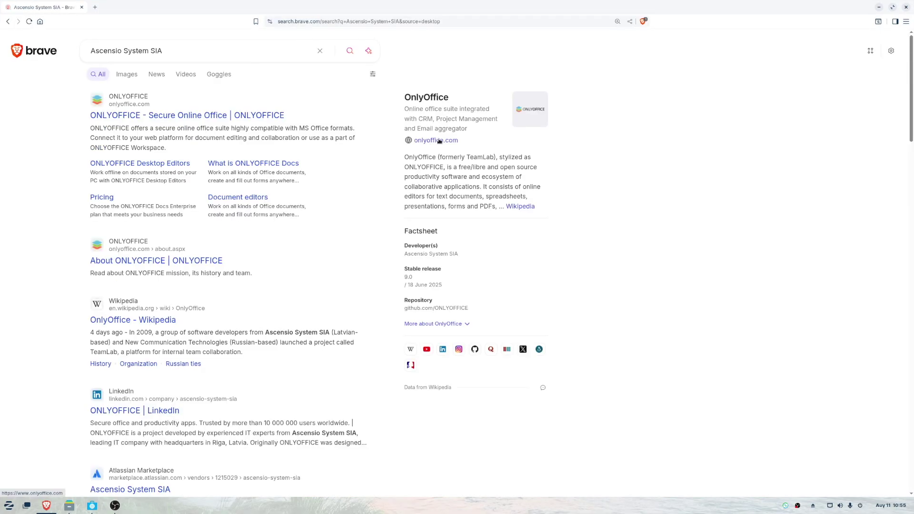
Switch back to Software and reopen the ONLYOFFICE Desktop Editors details
key("alt+Tab")
left_click(210, 99)
left_click(362, 152)
scroll(299, 278, "down", 3)
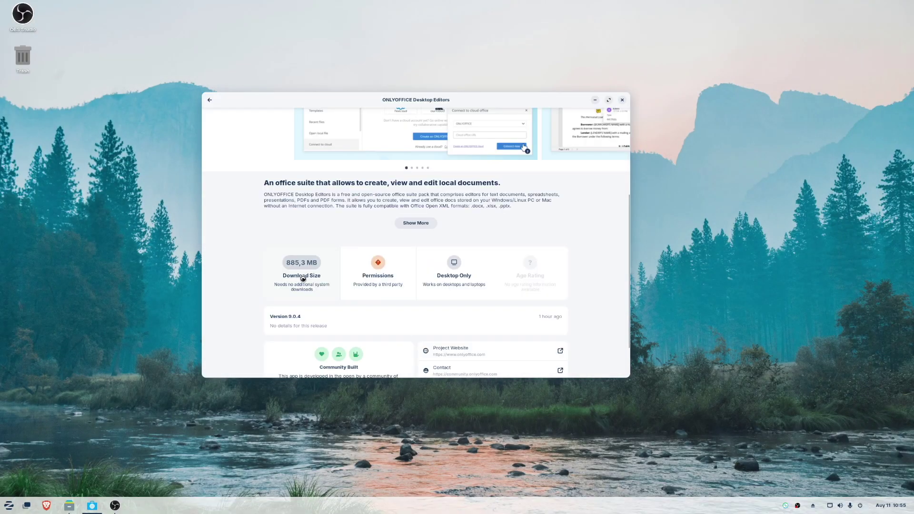
Flip between the ONLYOFFICE Desktop Editors and ONLYOFFICE Docs listings in the search results
scroll(303, 279, "up", 3)
left_click(210, 99)
left_click(362, 184)
scroll(311, 270, "down", 3)
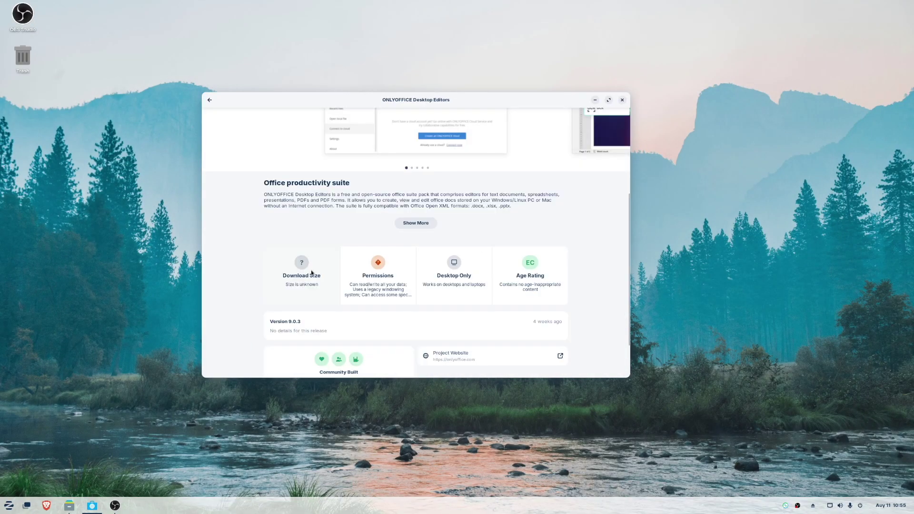
scroll(513, 266, "up", 3)
left_click(210, 99)
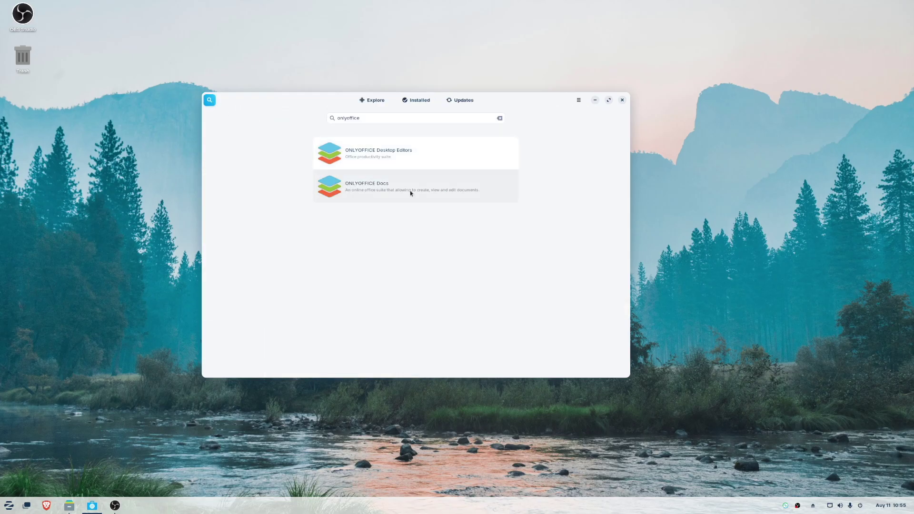
left_click(449, 194)
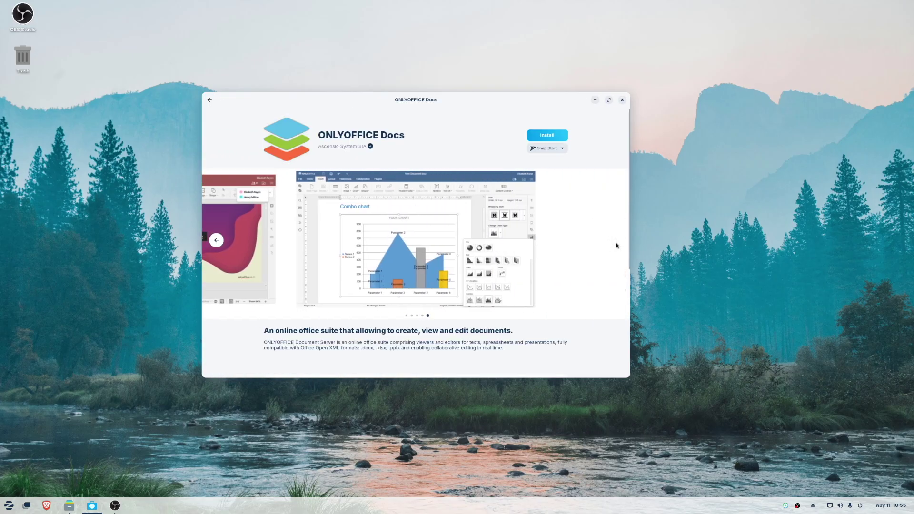
left_click(210, 99)
left_click(371, 159)
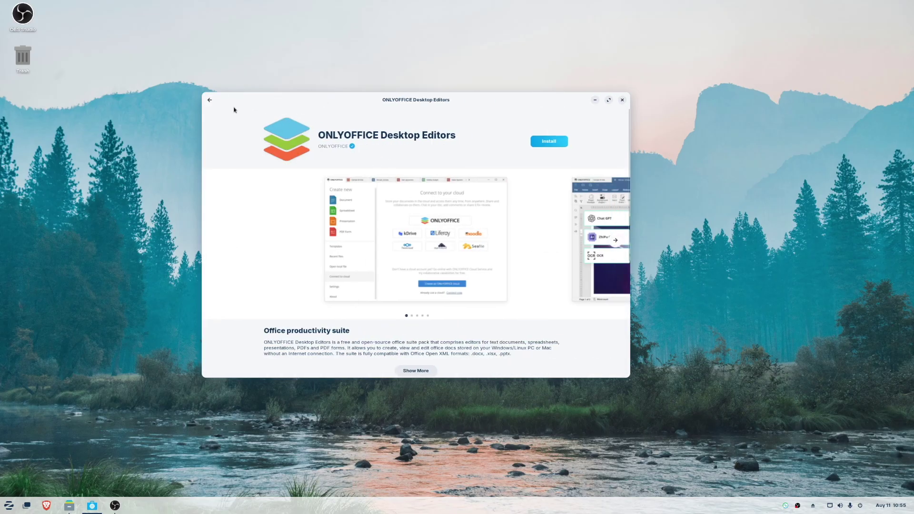
Inspect the download size and permissions details of ONLYOFFICE Desktop Editors
left_click(209, 99)
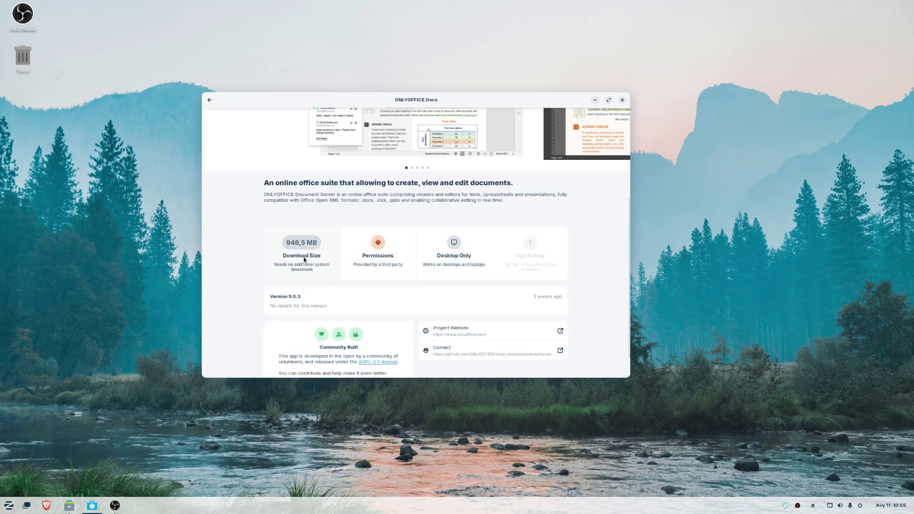
scroll(305, 257, "up", 3)
left_click(209, 99)
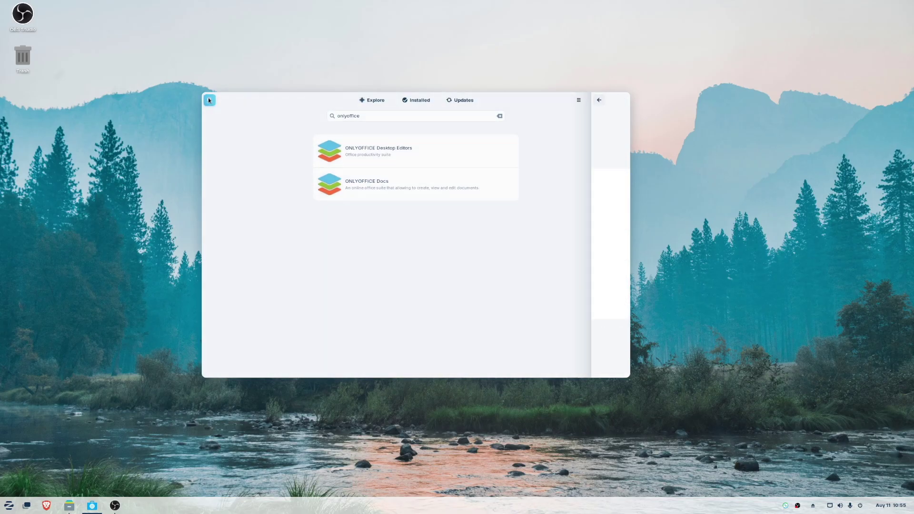
left_click(365, 157)
scroll(370, 214, "down", 5)
left_click(293, 243)
left_click(522, 141)
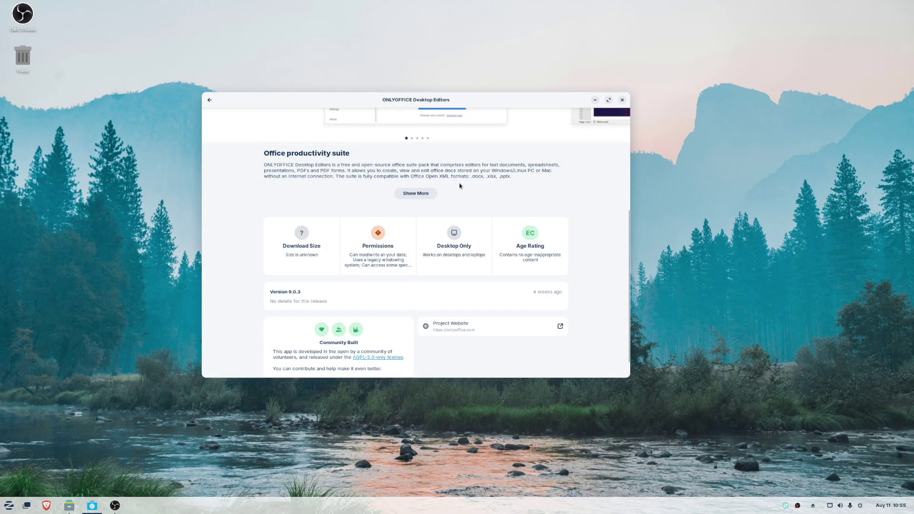
left_click(383, 243)
scroll(397, 259, "down", 6)
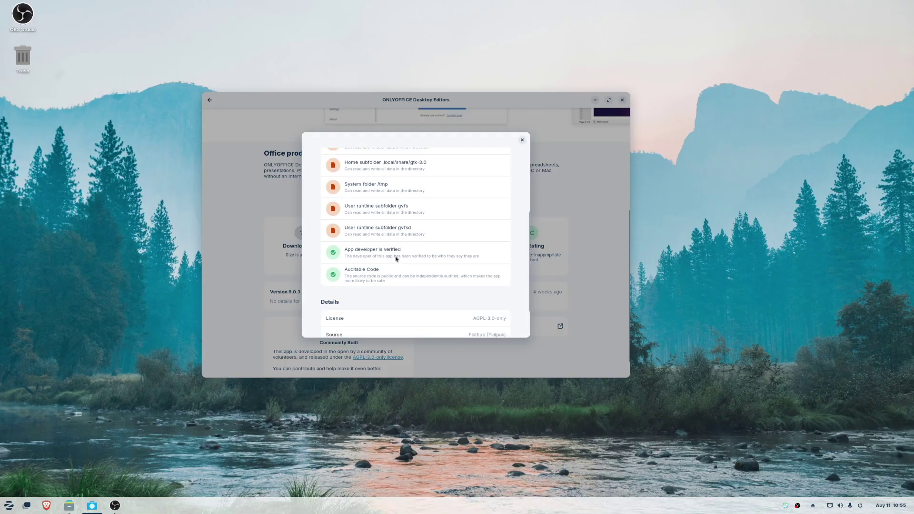
scroll(396, 259, "up", 4)
scroll(402, 240, "up", 1)
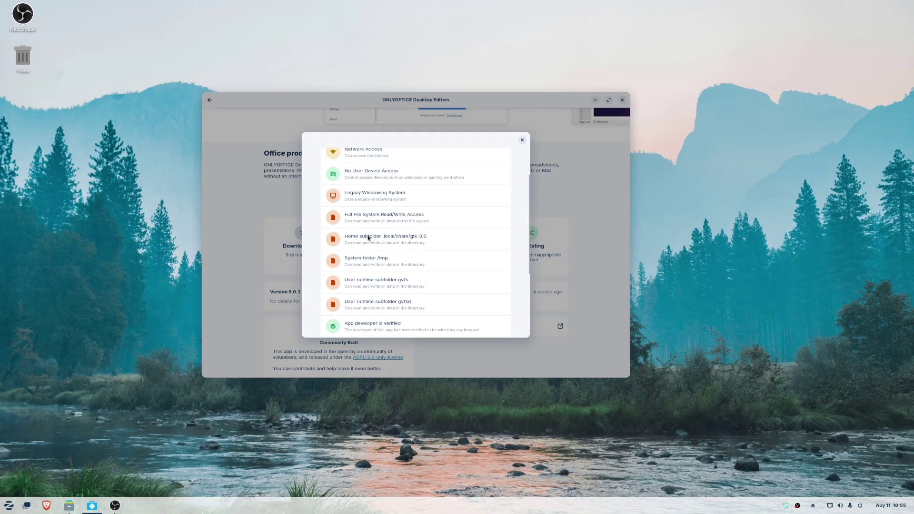
scroll(399, 181, "up", 1)
left_click(523, 140)
Review the required permissions on the ONLYOFFICE Docs page
left_click(210, 100)
left_click(362, 186)
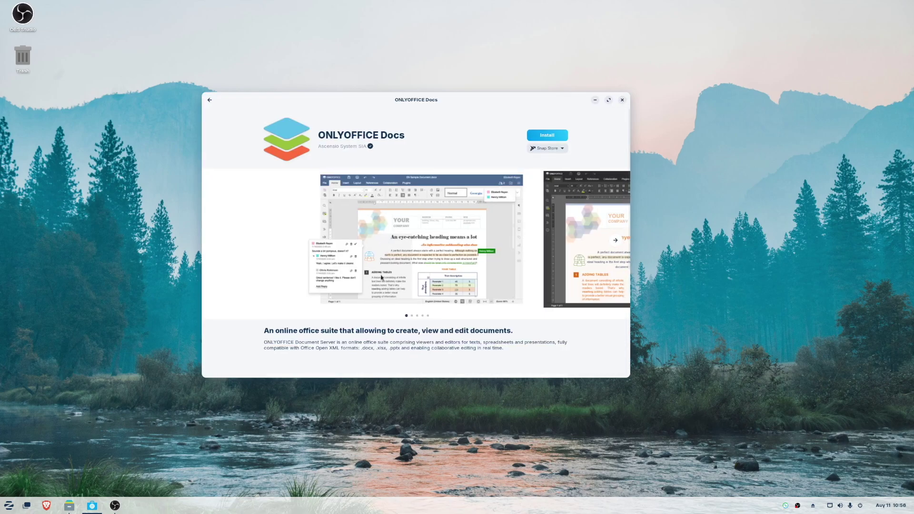
scroll(382, 274, "down", 6)
left_click(398, 274)
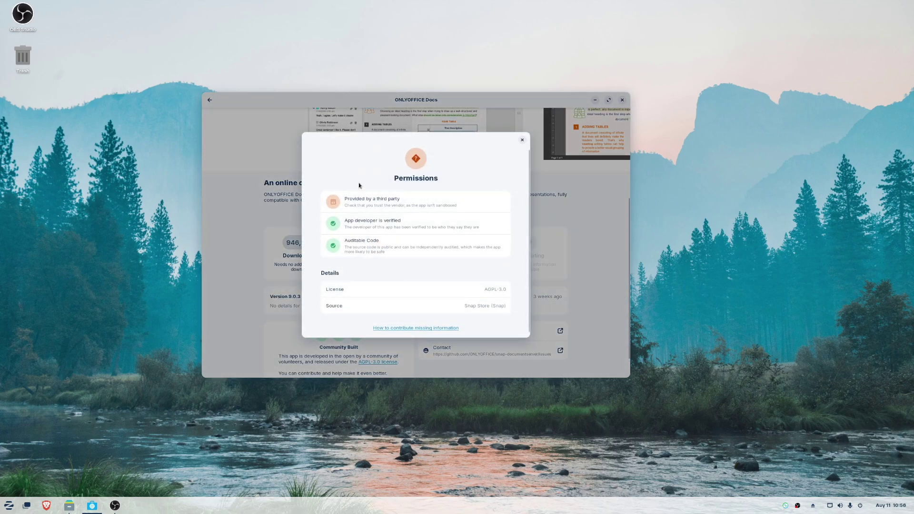
left_click(521, 141)
scroll(442, 256, "up", 6)
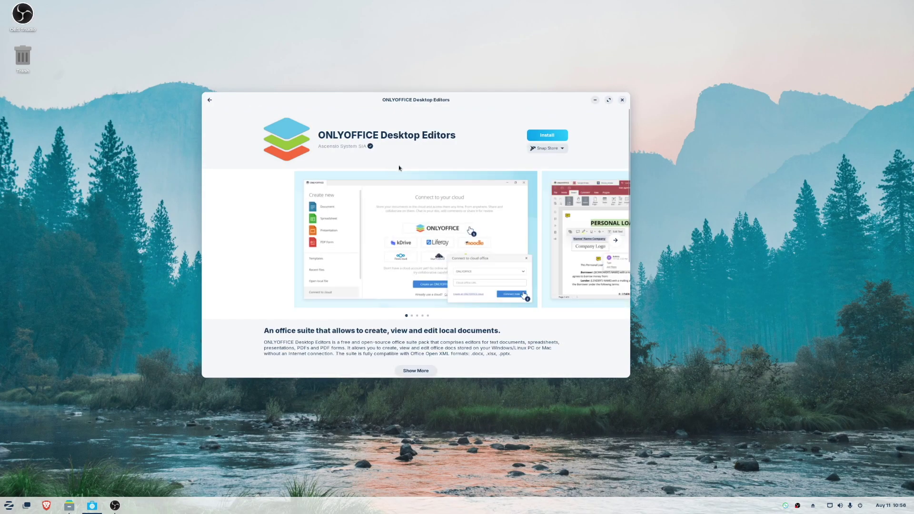
Install ONLYOFFICE Desktop Editors from a chosen Snap Store channel, authorise it, and view the 409 error details
left_click(547, 148)
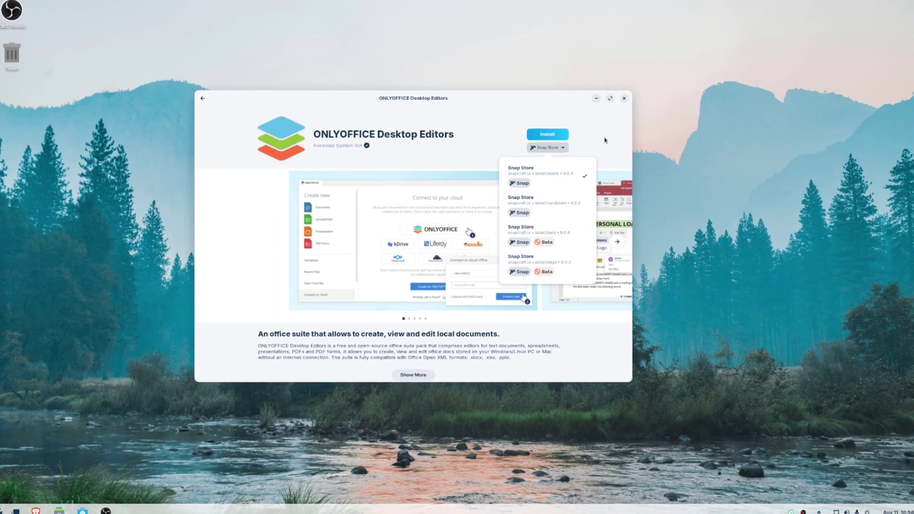
left_click(605, 140)
left_click(548, 135)
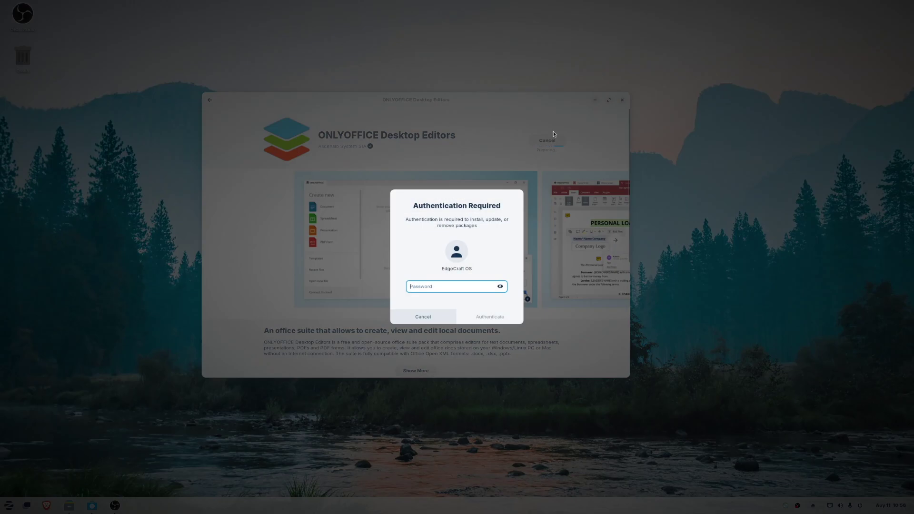
type("*")
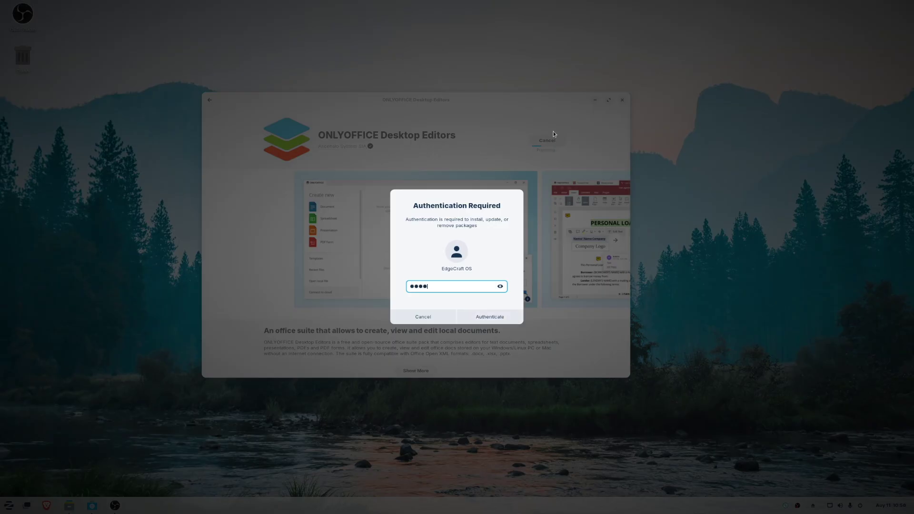
type("***")
key("Return")
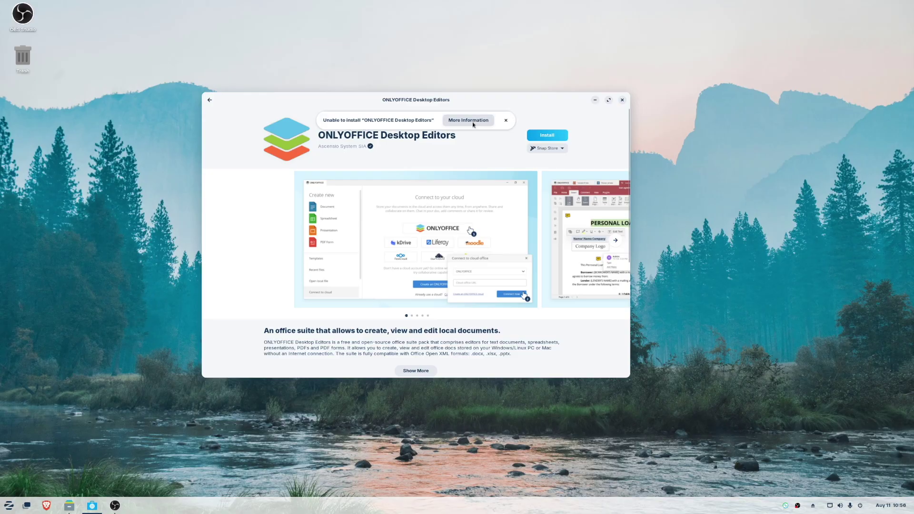
left_click(472, 122)
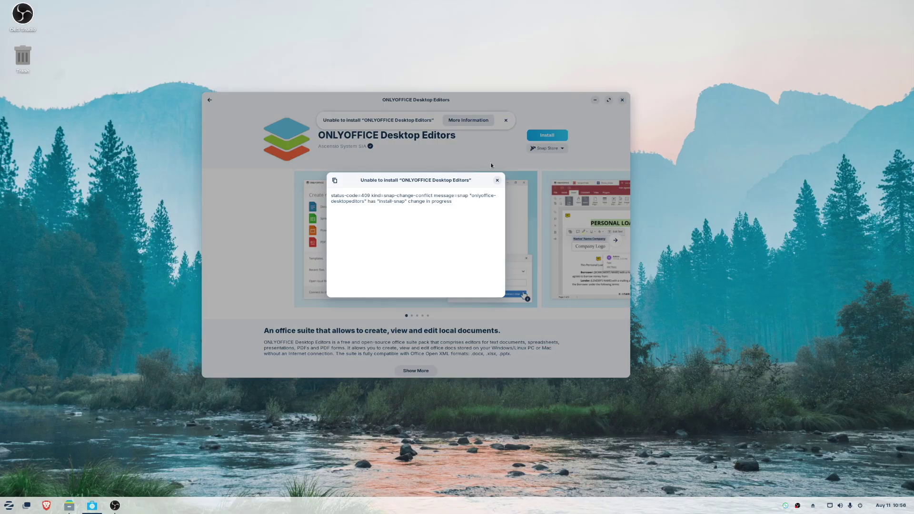
Dismiss the error, open ONLYOFFICE Docs and start installing it from the Snap Store
left_click(498, 180)
left_click(210, 100)
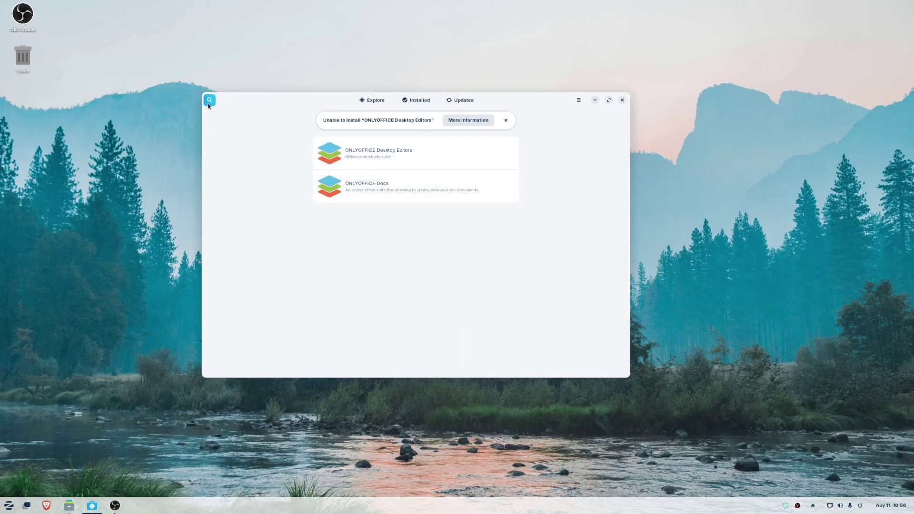
left_click(381, 187)
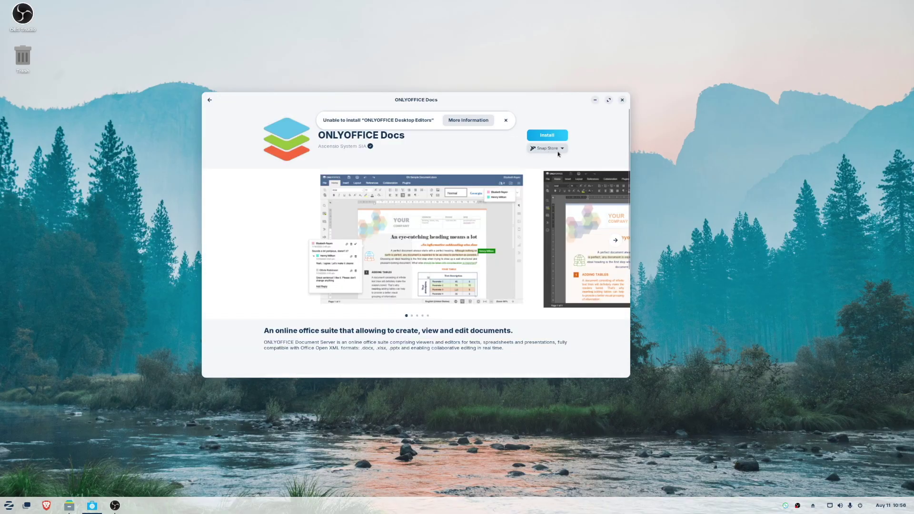
left_click(558, 150)
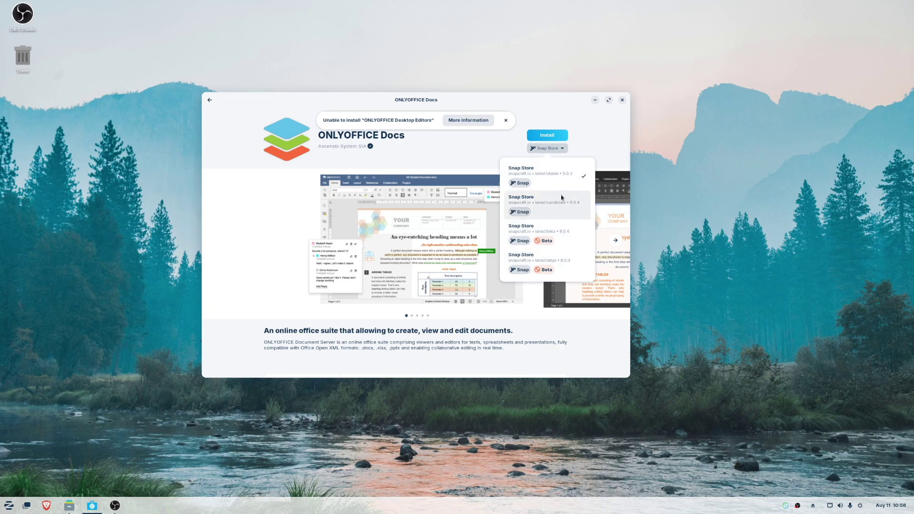
left_click(631, 125)
left_click(557, 135)
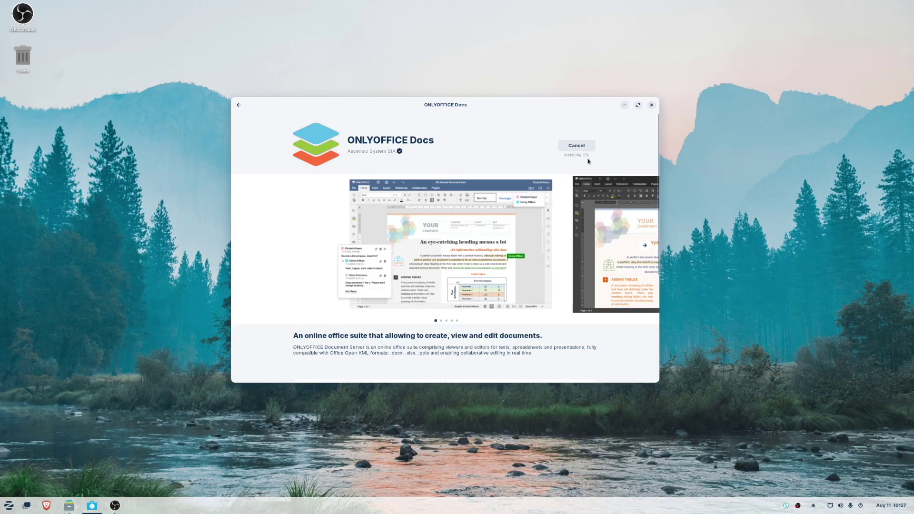
Go back to the search results and select the search text for a new query
scroll(593, 200, "down", 3)
scroll(601, 234, "up", 3)
left_click(239, 105)
double_click(387, 124)
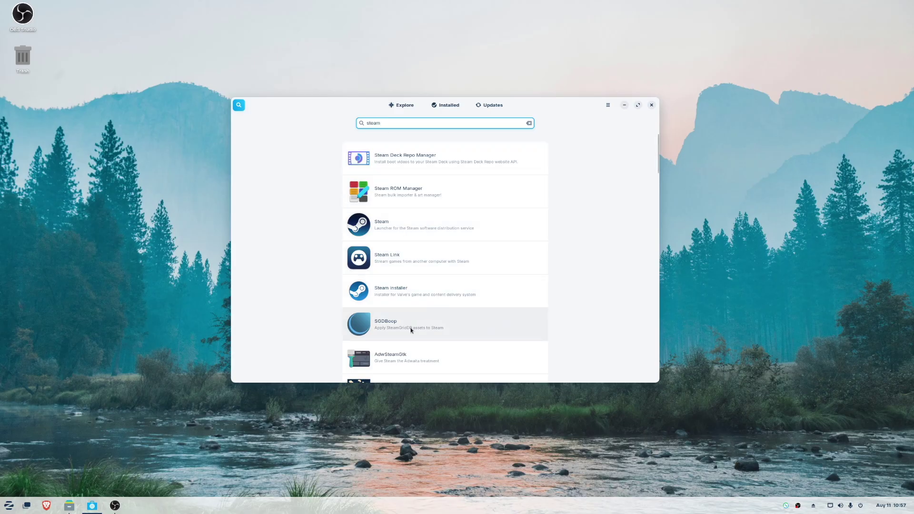
Open the Steam details page and view its next screenshot
left_click(401, 235)
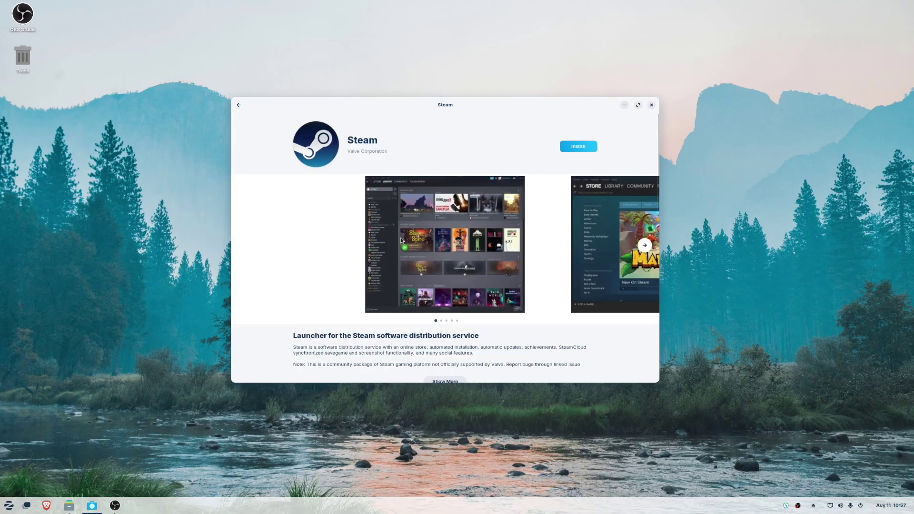
left_click(644, 246)
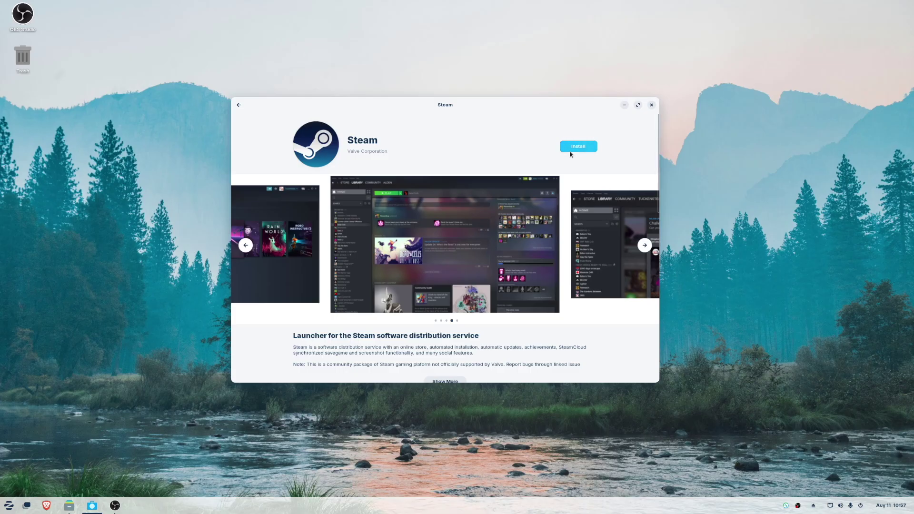
left_click(239, 104)
scroll(555, 292, "up", 3)
scroll(581, 292, "up", 2)
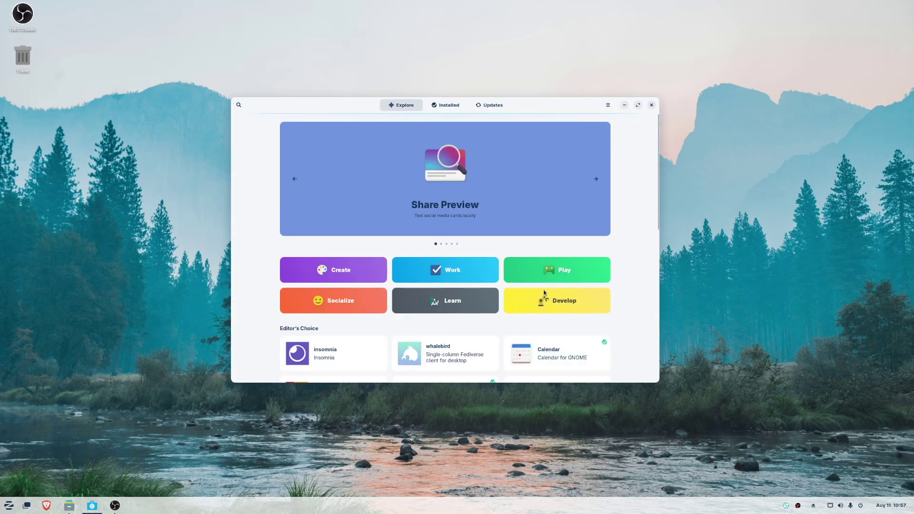
Browse the Work category, then go back to the Explore page
left_click(238, 106)
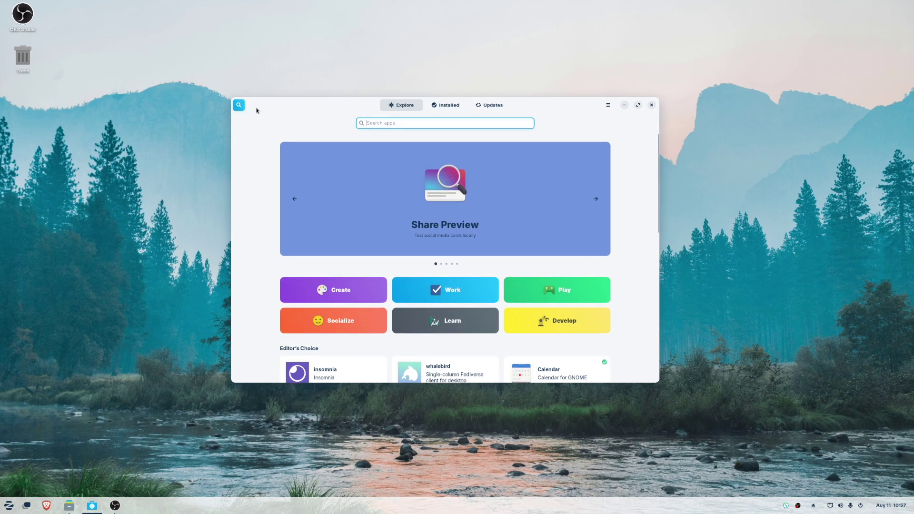
left_click(445, 290)
scroll(406, 264, "down", 2)
scroll(402, 267, "up", 2)
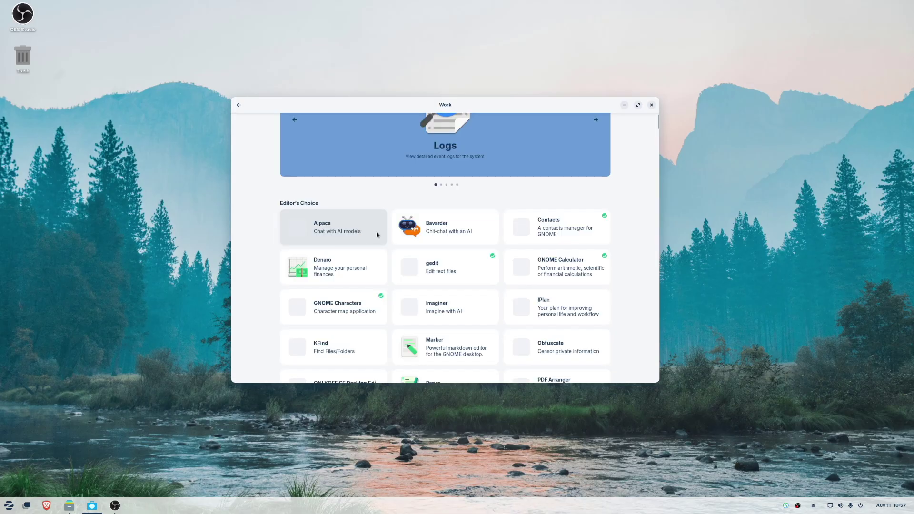
left_click(239, 105)
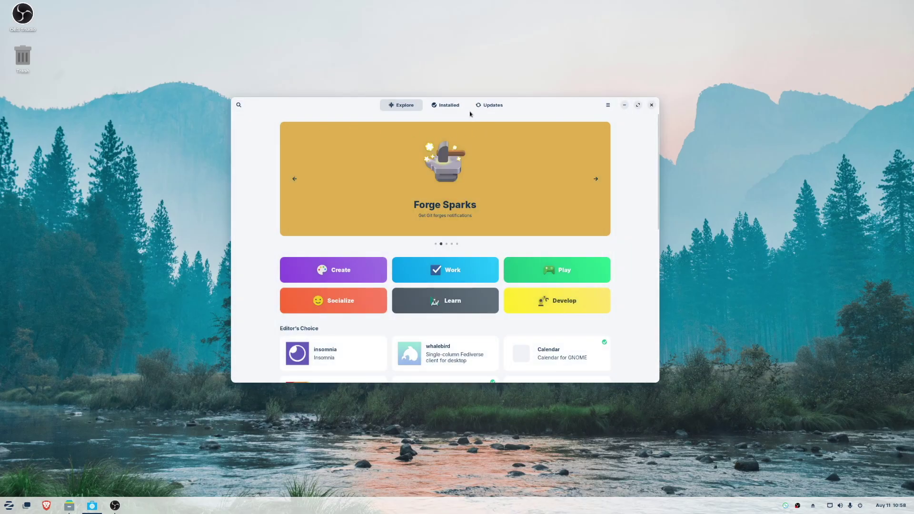
Check the Updates list, then search the store for 'mission control'
left_click(491, 105)
left_click(240, 106)
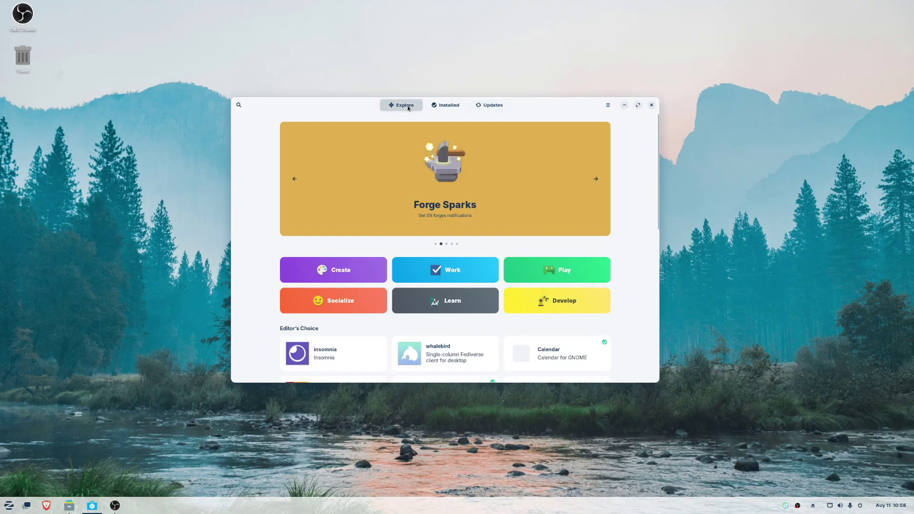
left_click(239, 105)
type("mis")
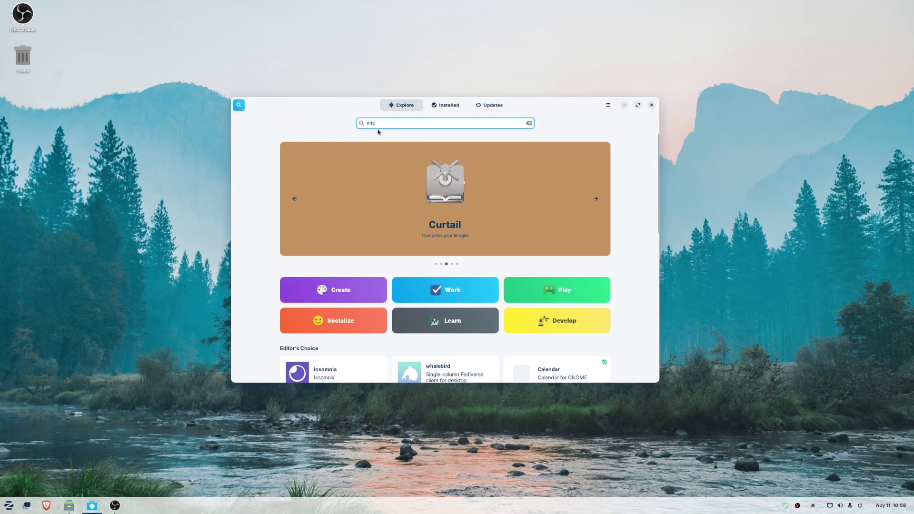
type("sion contro")
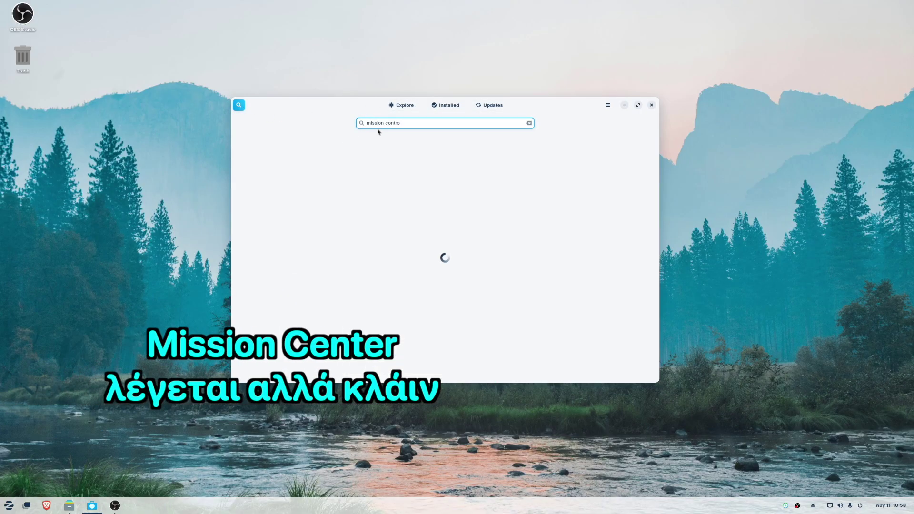
type("l")
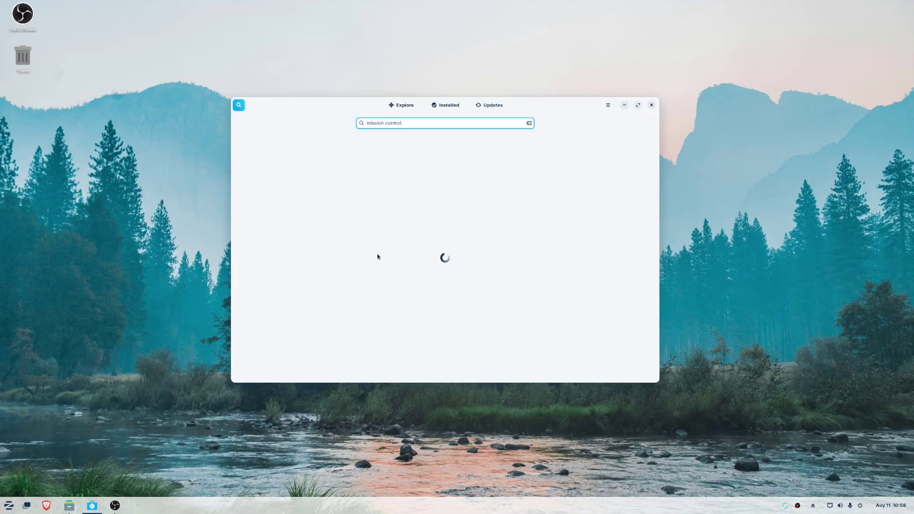
left_click(787, 510)
key("Escape")
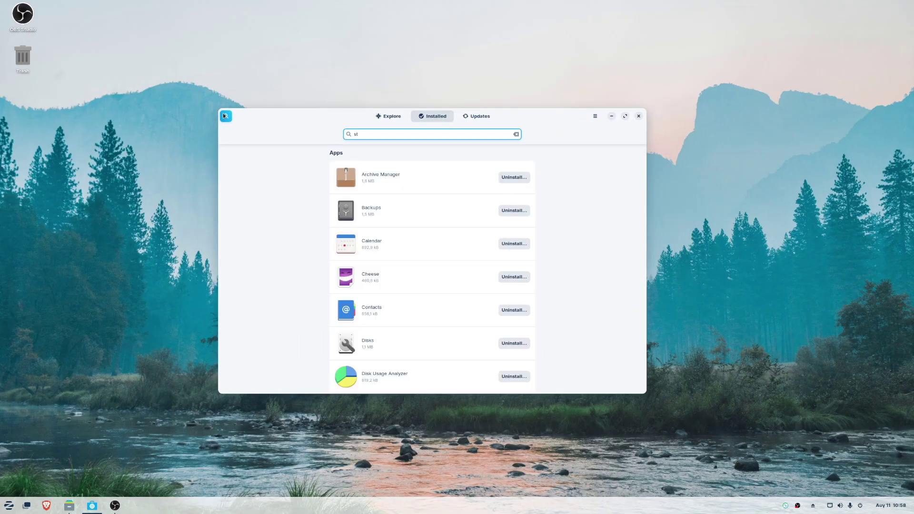
Search for 'only' and open the ONLYOFFICE Docs details page
left_click(223, 113)
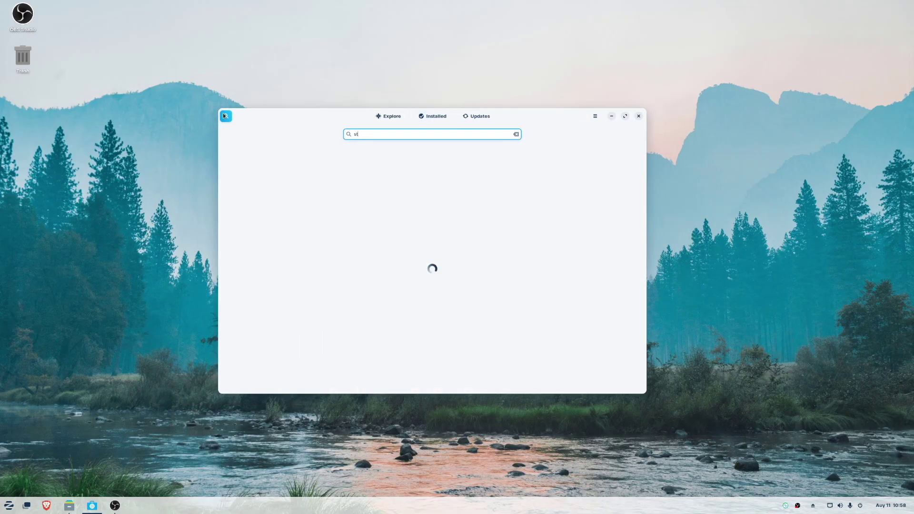
type("onlyoffice")
left_click(564, 167)
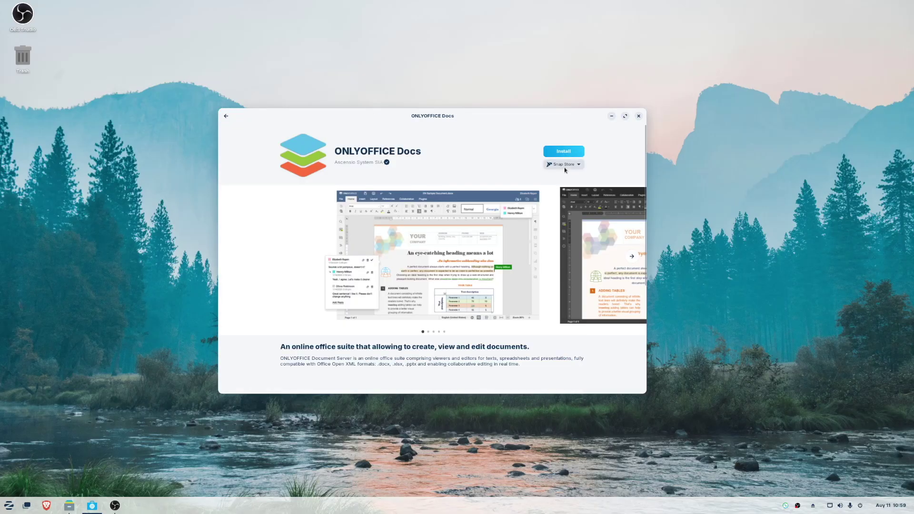
Leave ONLYOFFICE Docs and check the Installed and Updates tabs before returning to Explore
left_click(227, 116)
left_click(226, 116)
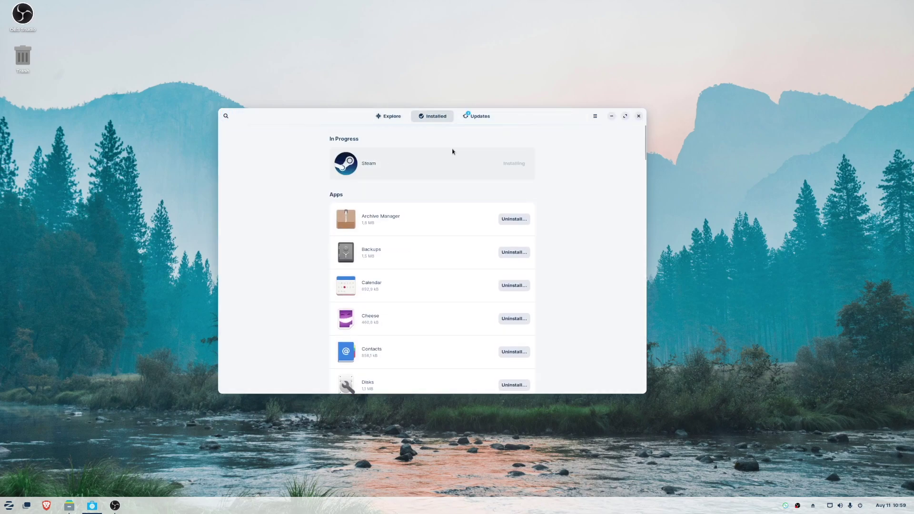
left_click(477, 115)
left_click(433, 116)
scroll(441, 233, "down", 5)
scroll(438, 233, "down", 8)
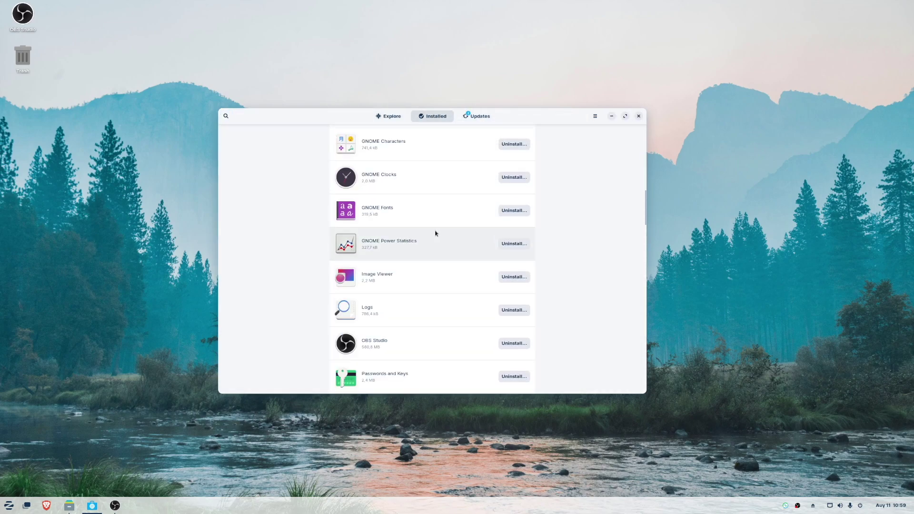
left_click(388, 117)
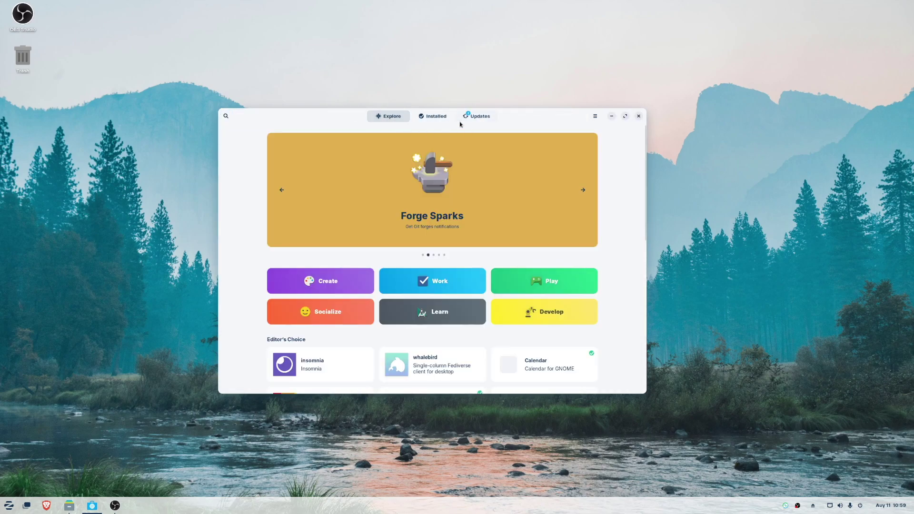
Reopen ONLYOFFICE Desktop Editors and read the failed-install details
left_click(225, 116)
key("Return")
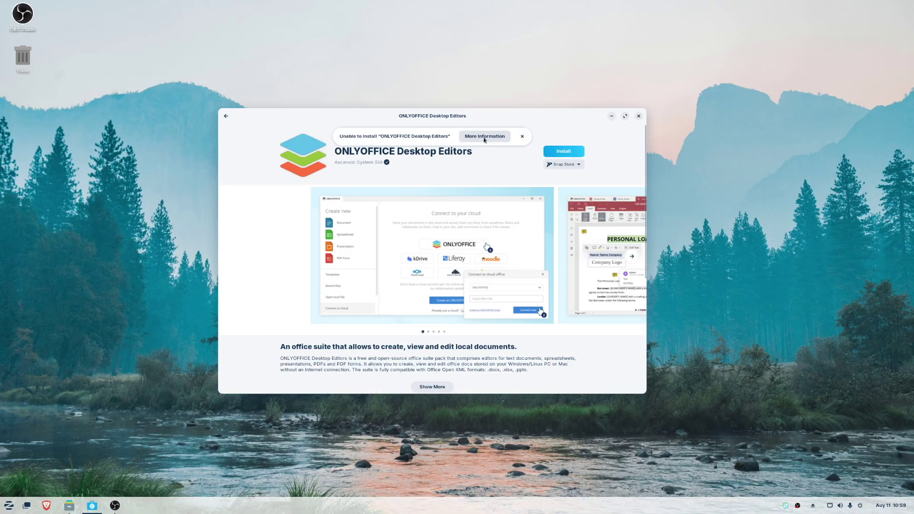
left_click(484, 136)
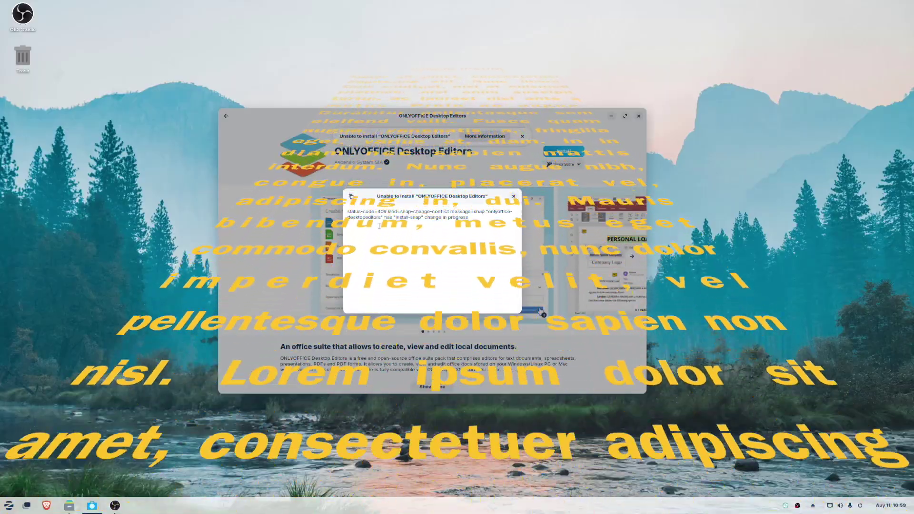
Dismiss the ONLYOFFICE Desktop Editors error and retry the install from the candidate channel
left_click(514, 197)
left_click(564, 163)
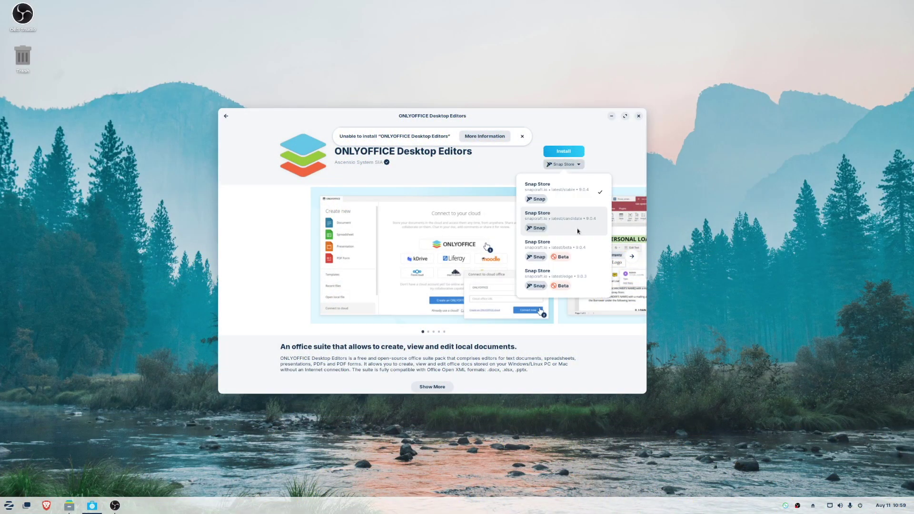
left_click(577, 228)
left_click(576, 152)
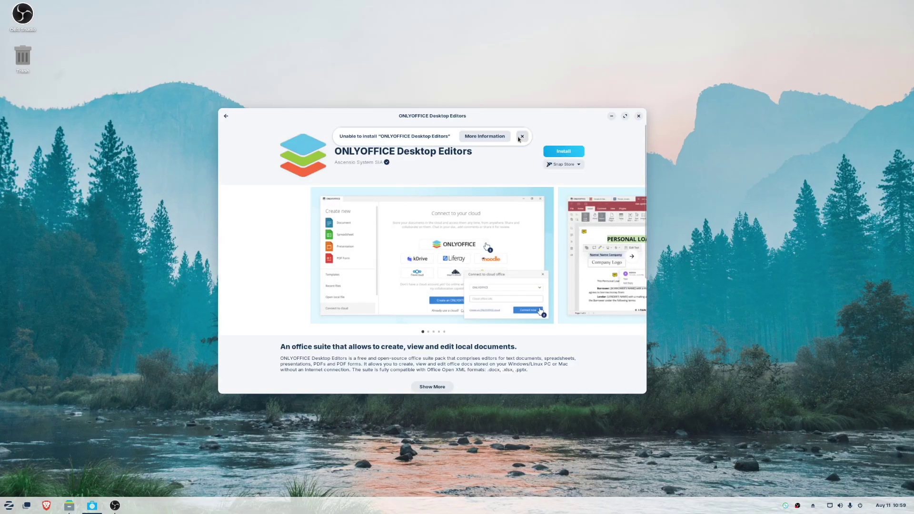
Pick a different install source, then go back to the 'onlyoffice' search field
left_click(564, 164)
left_click(572, 293)
left_click(226, 115)
left_click(379, 137)
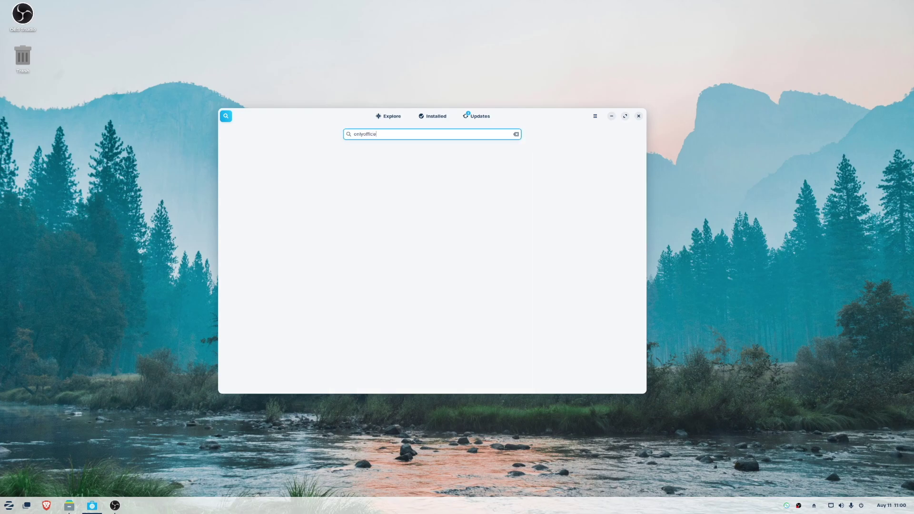
Open the Updates page and wait until Software reports everything Up to Date
left_click(489, 119)
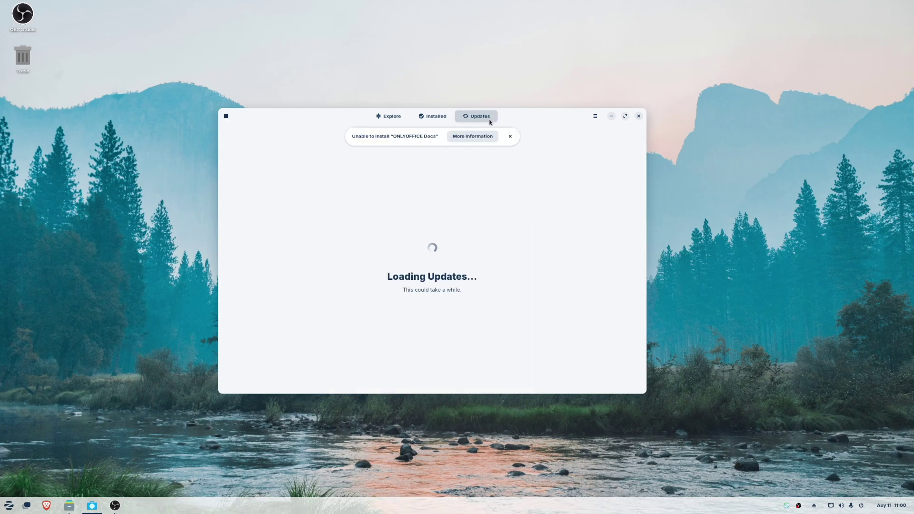
left_click_drag(491, 122, 479, 116)
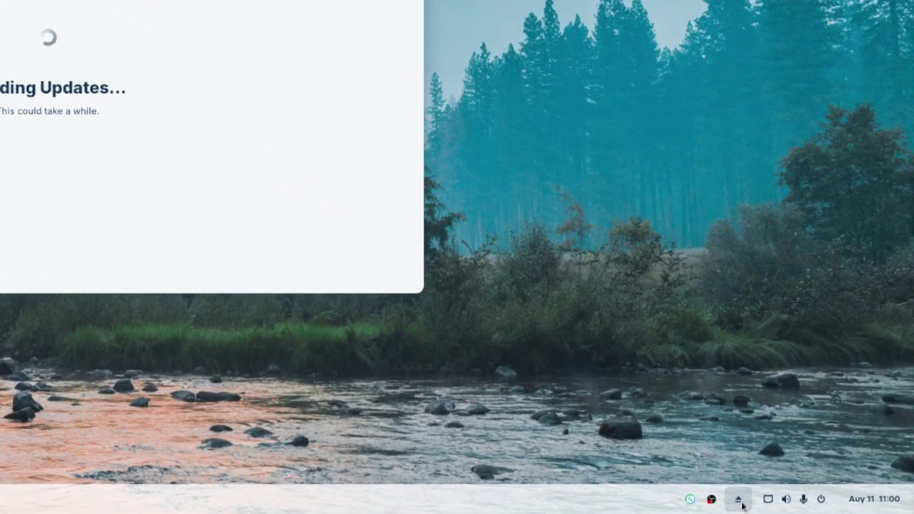
left_click(841, 506)
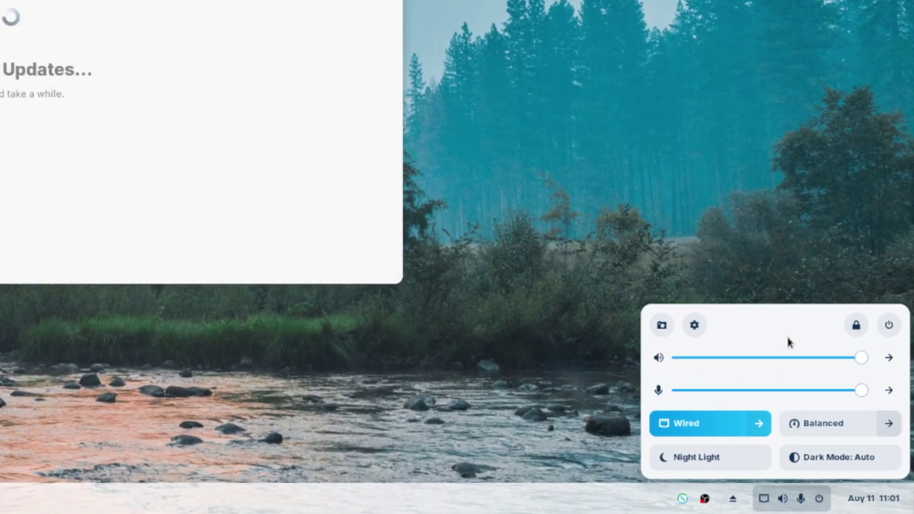
left_click(741, 507)
left_click(712, 503)
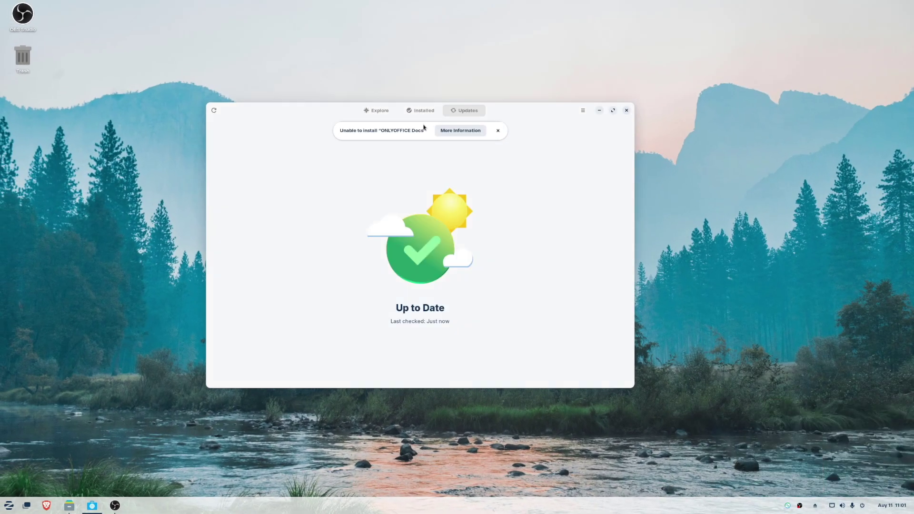
left_click(422, 110)
Find Steam by searching 'stea' in the Zorin menu, install it from Flathub, and launch it
scroll(424, 266, "down", 10)
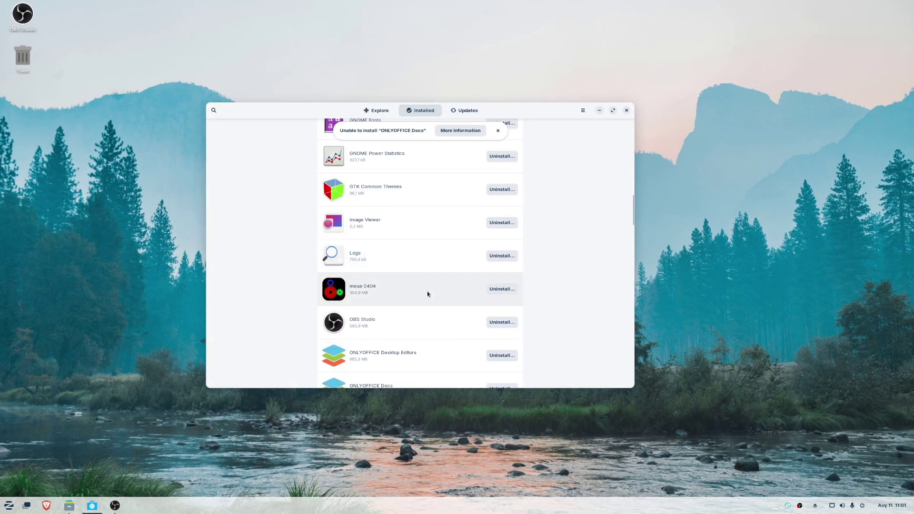
left_click(7, 507)
type("stea")
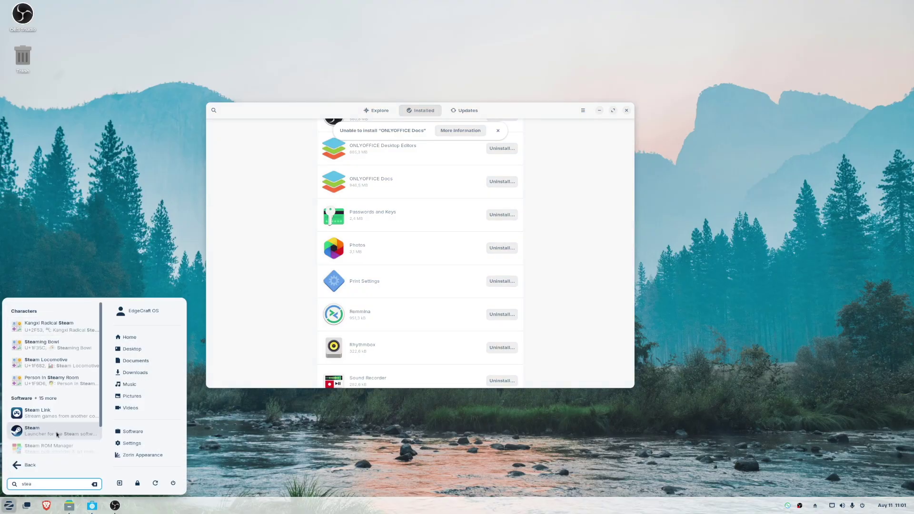
left_click(55, 417)
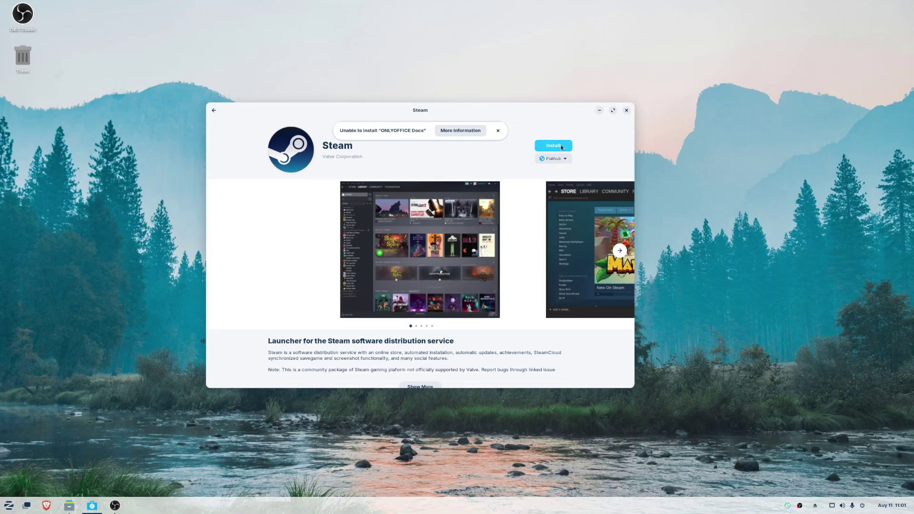
left_click(554, 146)
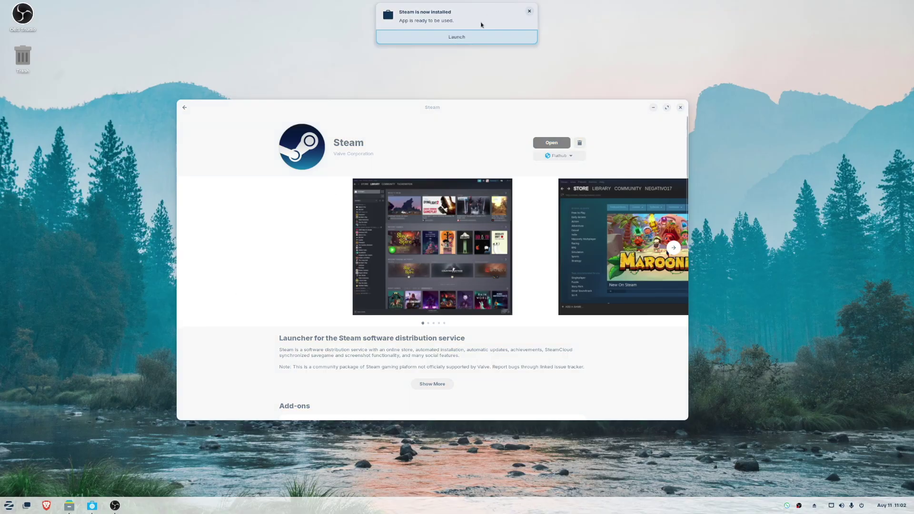
left_click(505, 36)
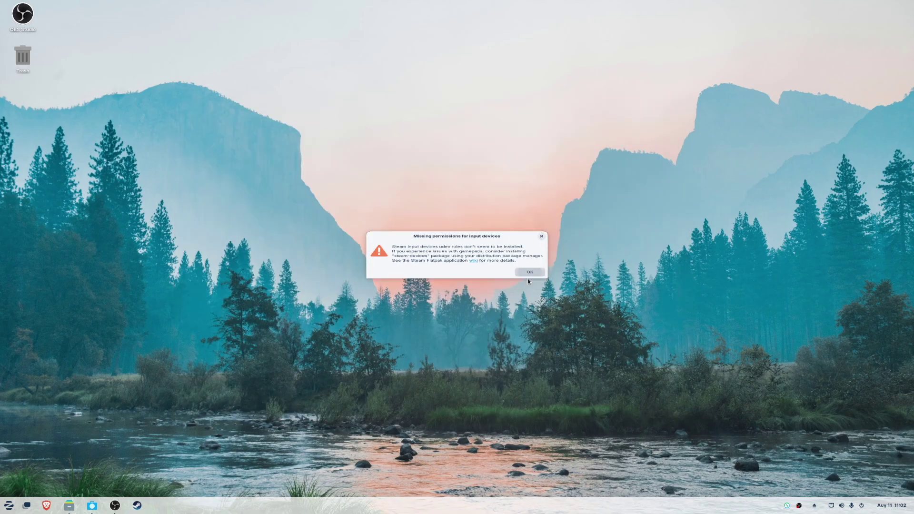
left_click(530, 277)
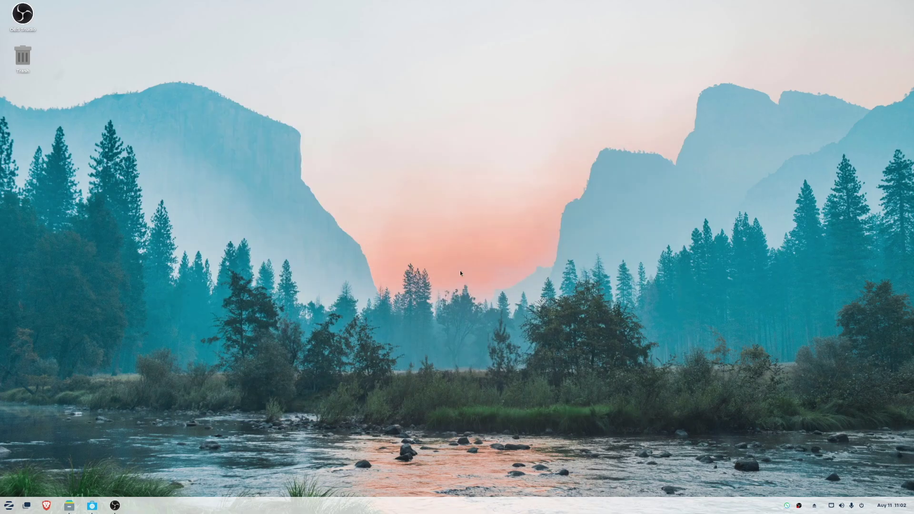
Search 'steam' in the Zorin menu and restore the Software window on Steam's Flathub page
left_click(8, 505)
type("steam")
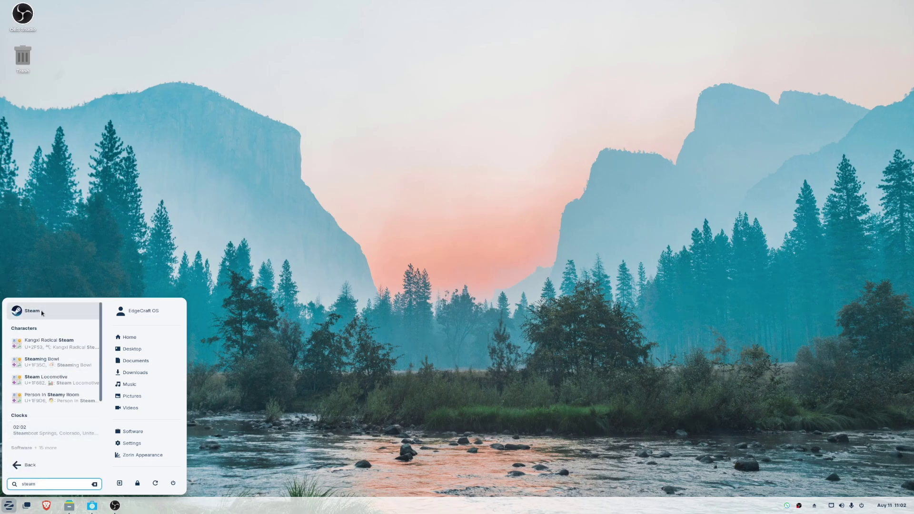
left_click(41, 310)
key("super")
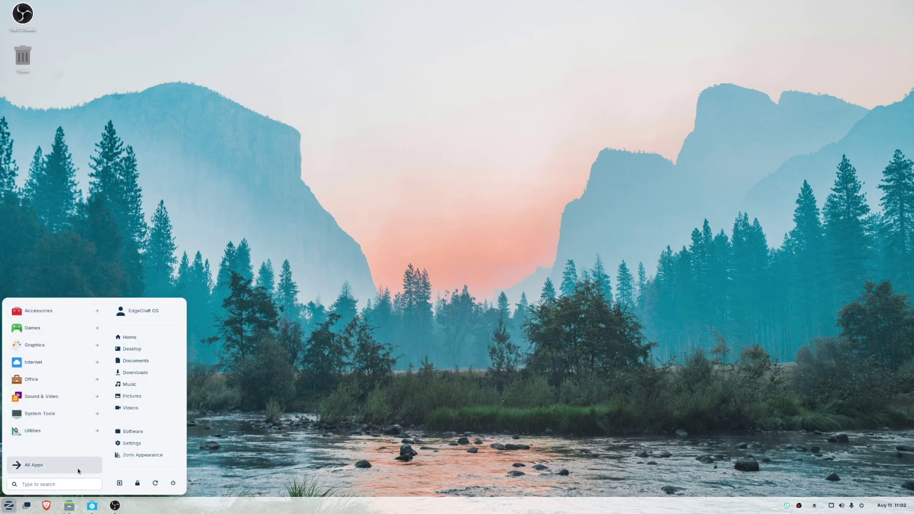
type("steam")
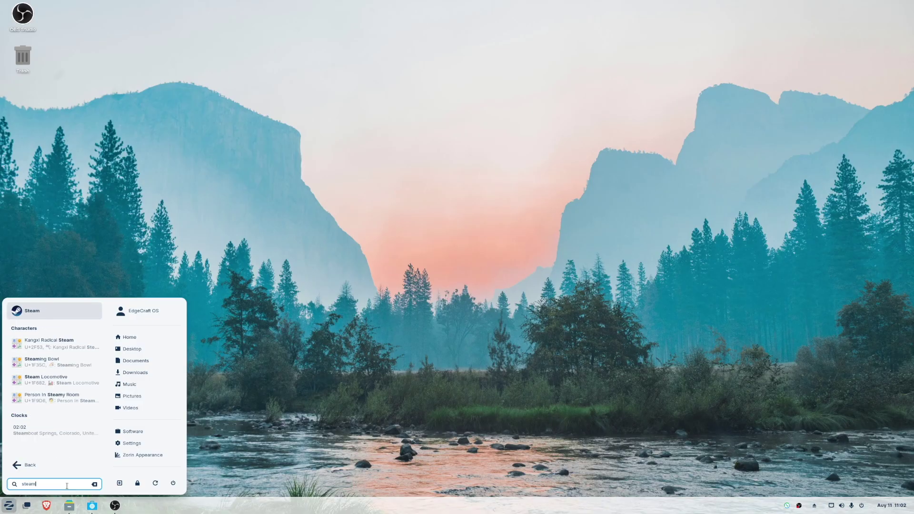
left_click(47, 311)
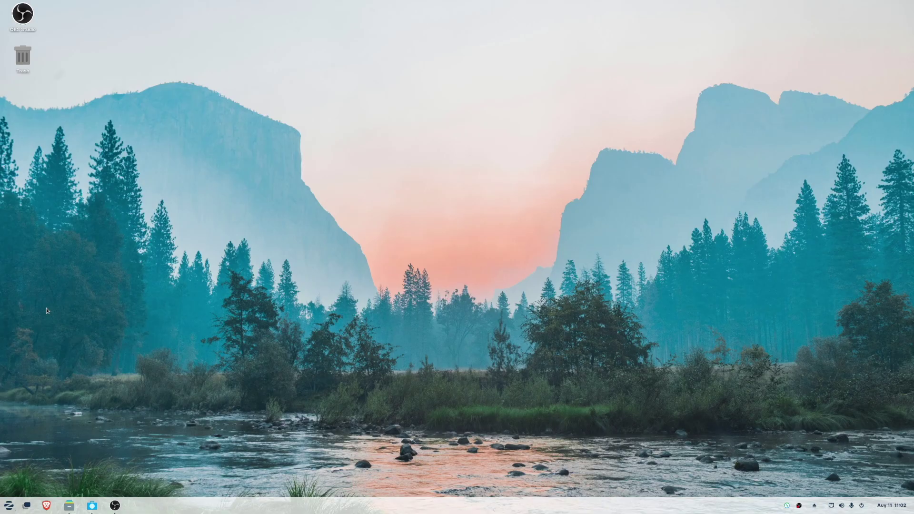
left_click(787, 507)
left_click(772, 412)
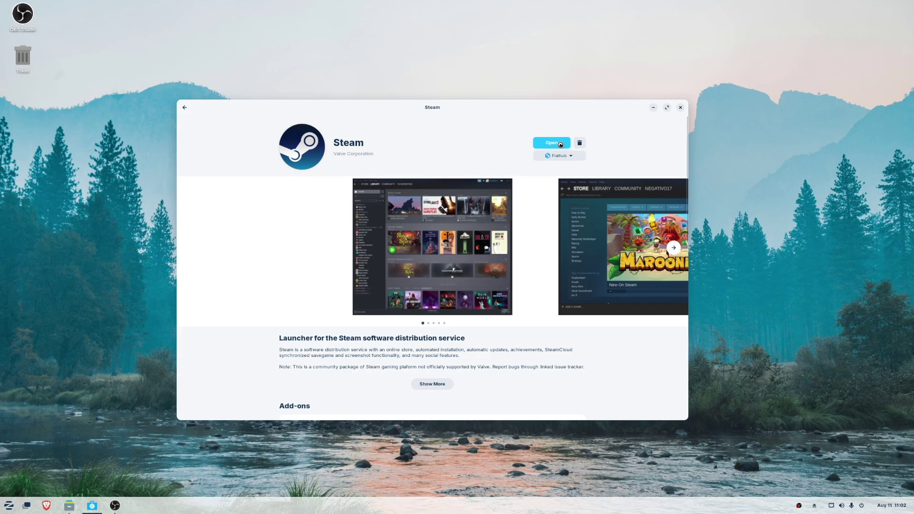
Open Steam from its store page and allow it to keep running in the background
left_click(560, 144)
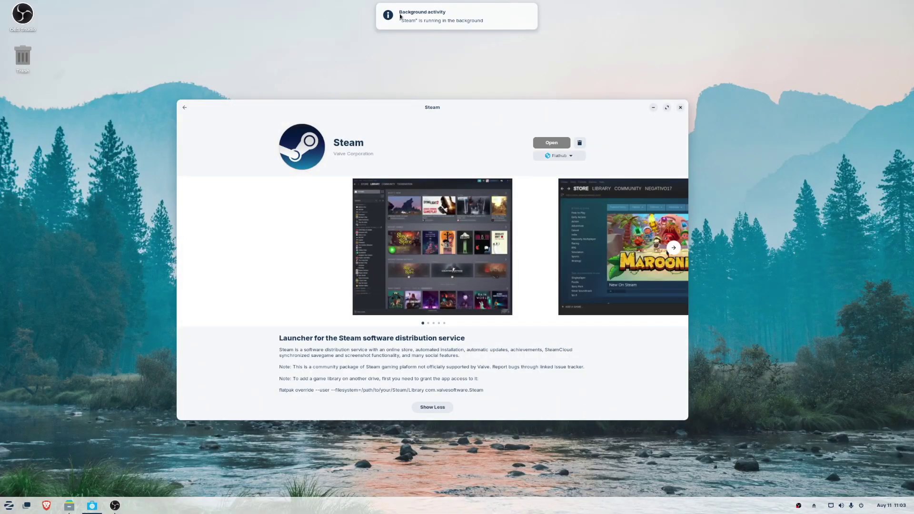
left_click(499, 36)
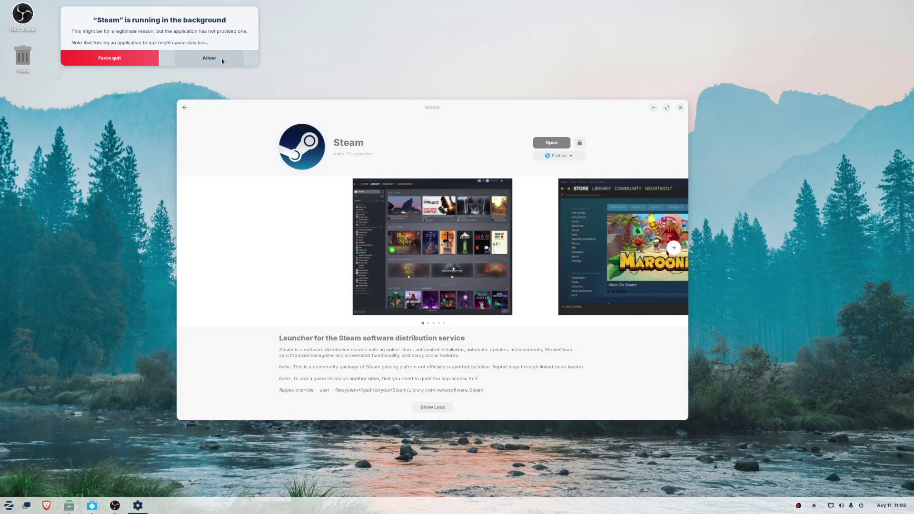
left_click(221, 59)
Scroll the Steam page, return to the search results, and minimize Software
scroll(356, 305, "down", 5)
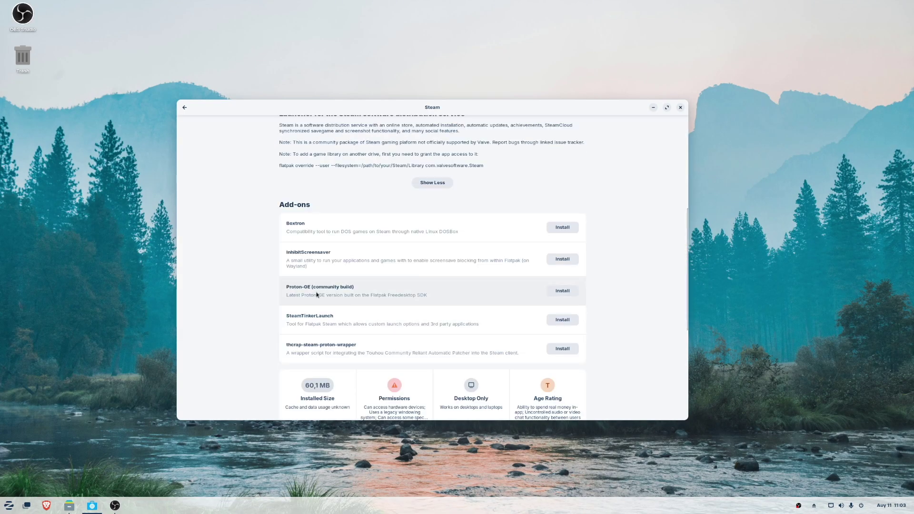
scroll(271, 312, "down", 3)
scroll(386, 321, "down", 2)
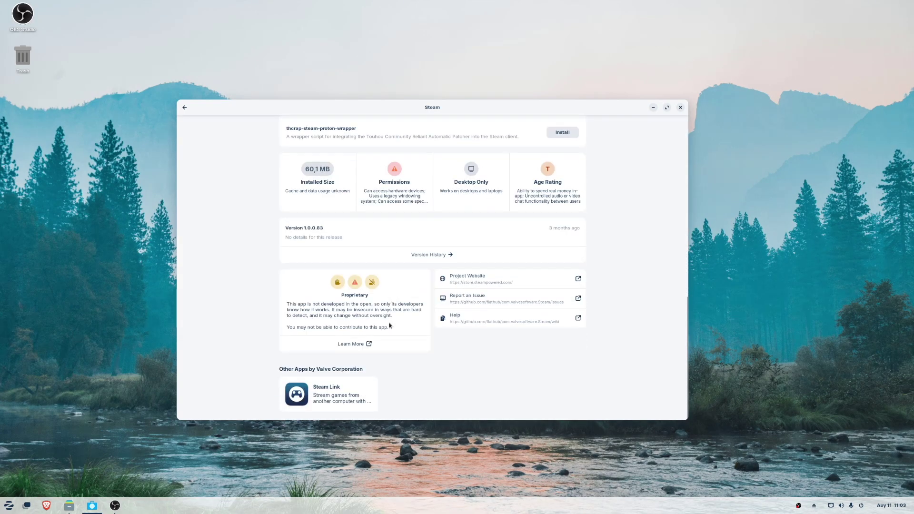
scroll(389, 324, "up", 9)
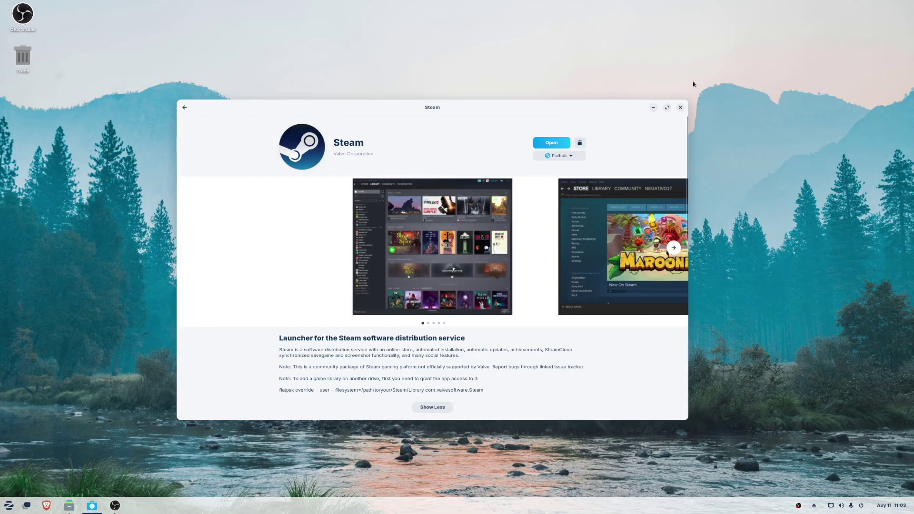
left_click(187, 111)
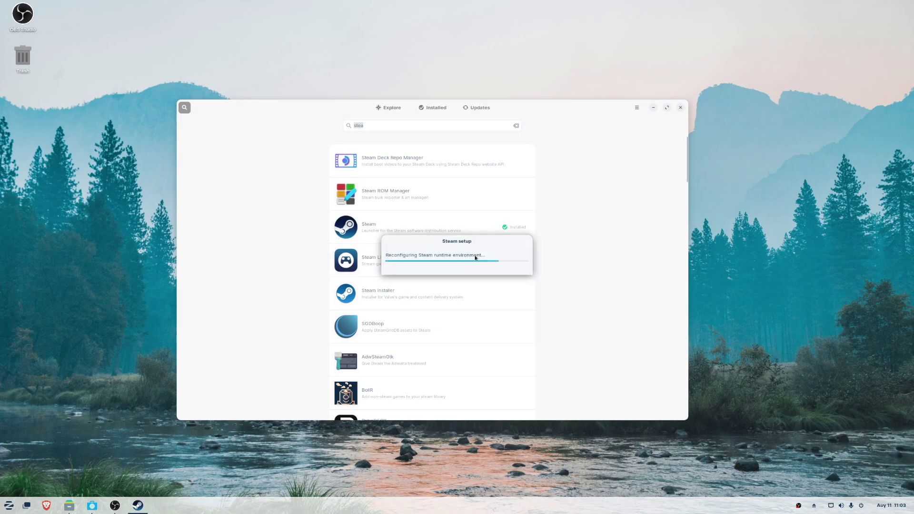
left_click(653, 107)
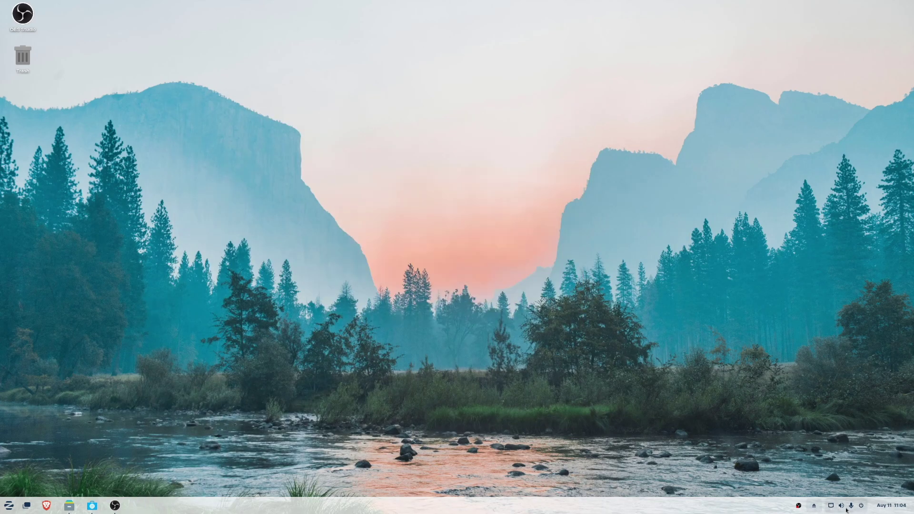
Restore Software from the taskbar and start a search for 'missi'
key("super")
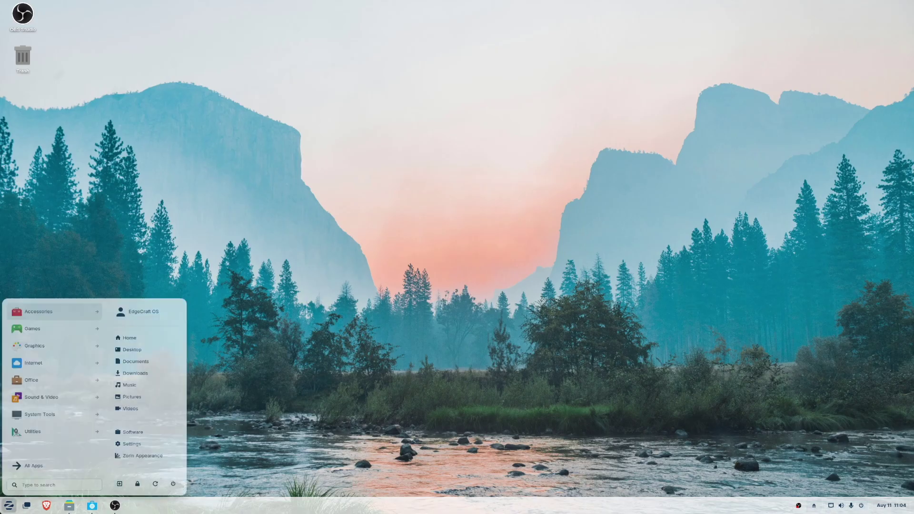
key("super")
key("super")
key("super")
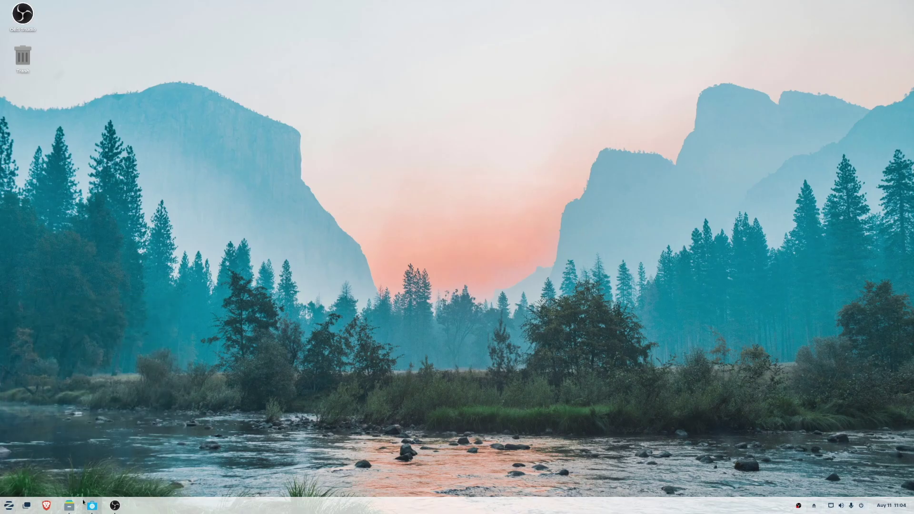
left_click(92, 506)
type("missi")
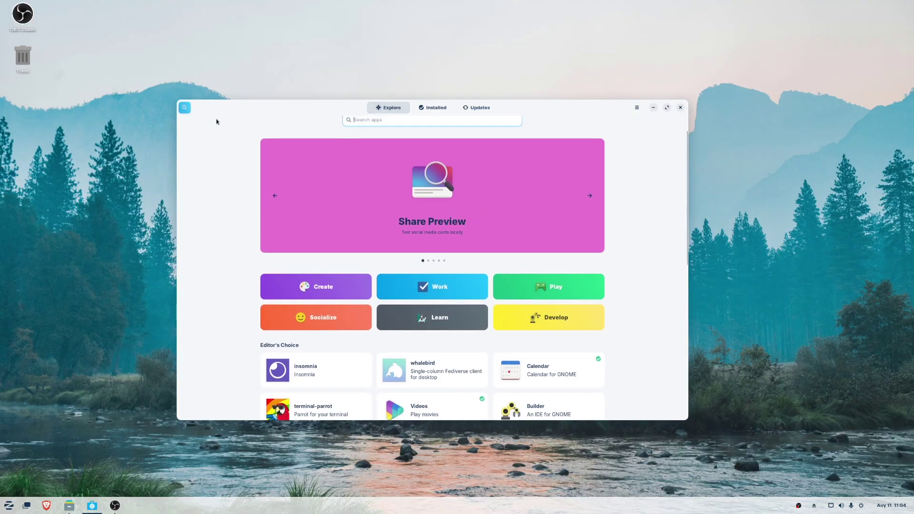
Trim the search to 'mission' and install Mission Center from its details page
key("BackSpace")
key("BackSpace")
key("BackSpace")
key("BackSpace")
key("BackSpace")
key("BackSpace")
key("BackSpace")
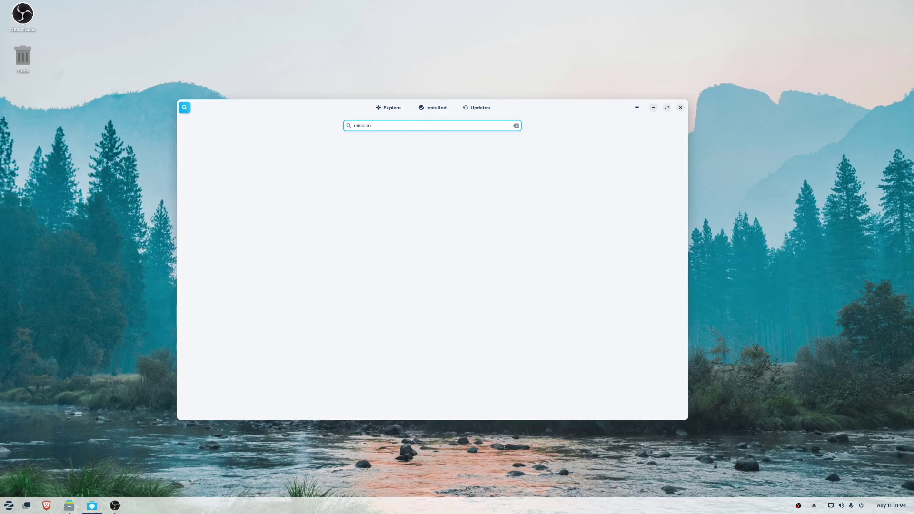
left_click(404, 172)
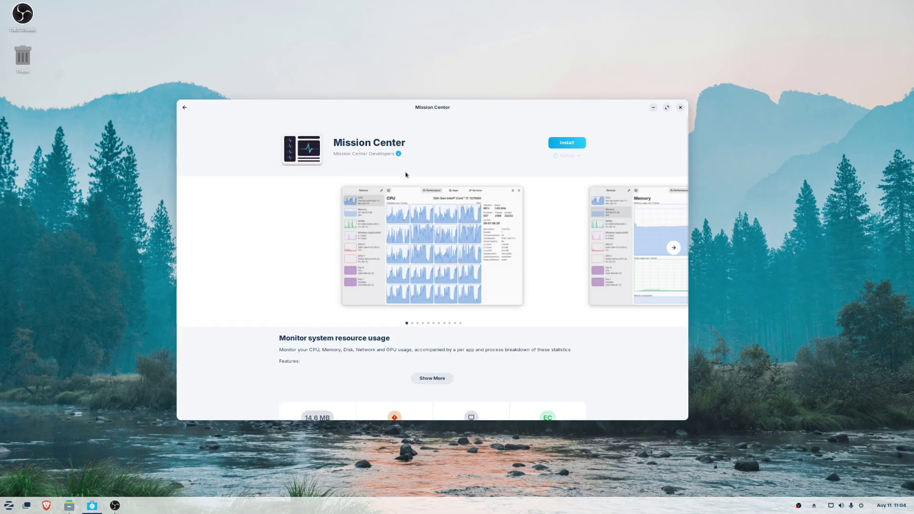
left_click(570, 144)
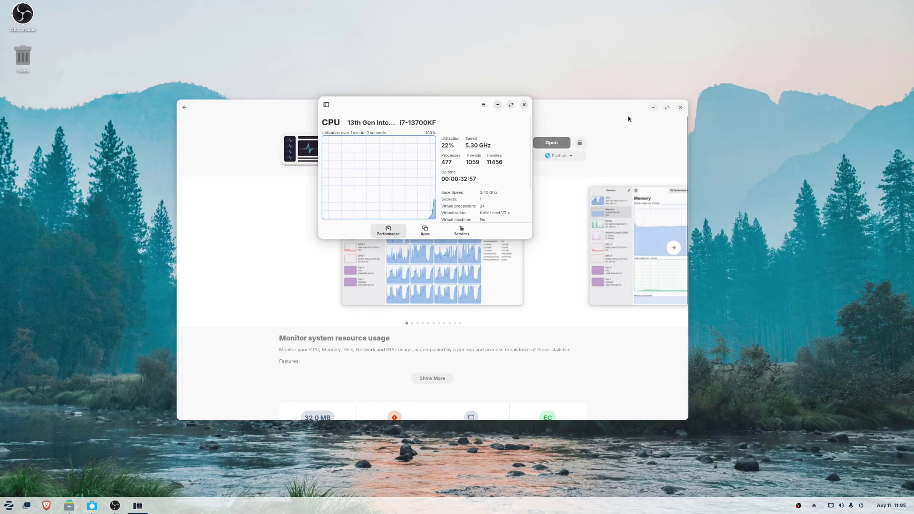
Hide Software and enlarge and reposition the Mission Center window
left_click(653, 108)
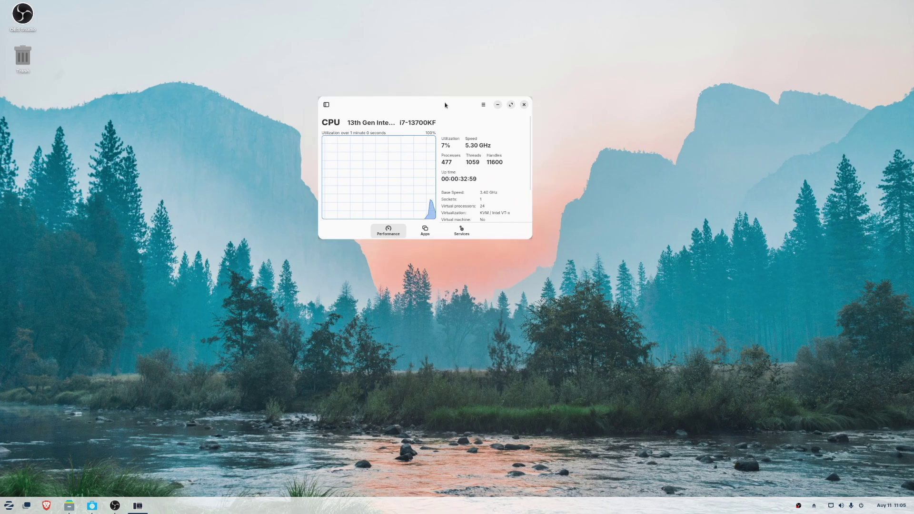
double_click(445, 105)
double_click(399, 4)
left_click_drag(530, 239, 735, 435)
left_click_drag(470, 101, 386, 72)
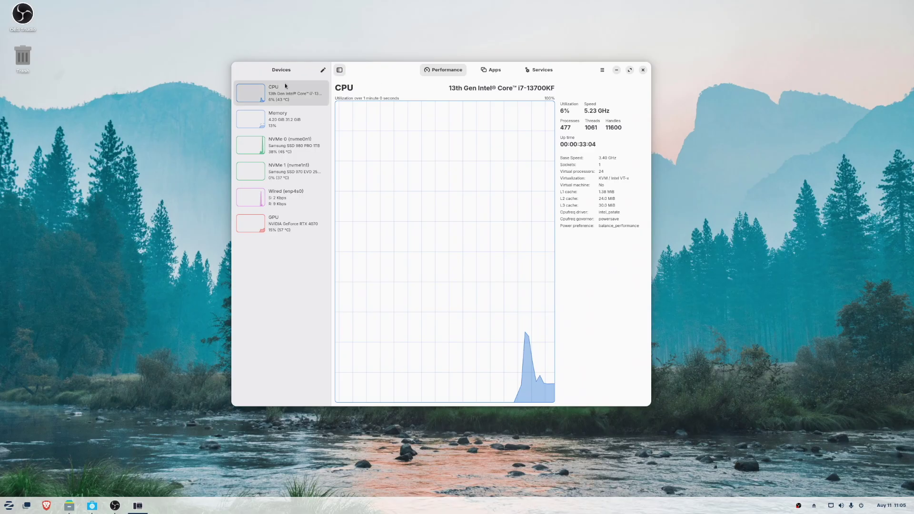
View Memory, NVMe 0, NVMe 1, Wired and GPU usage, then return to CPU
left_click(287, 122)
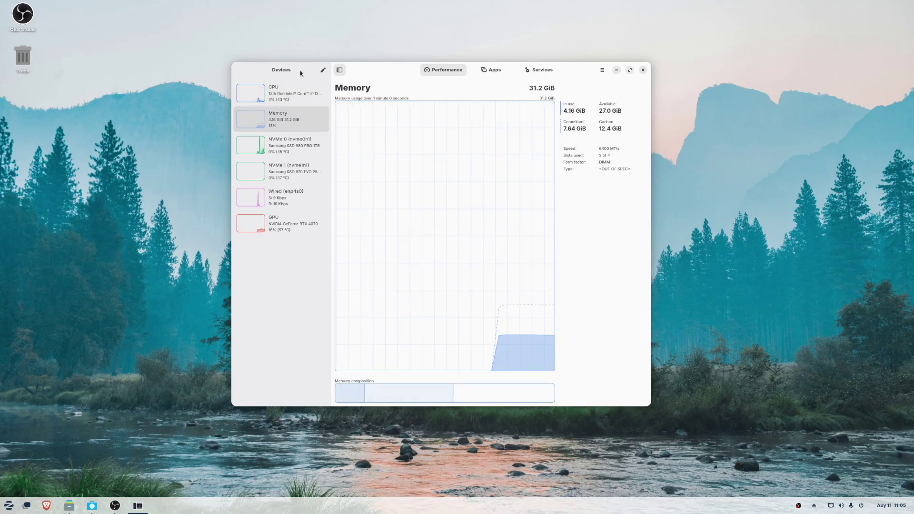
left_click_drag(299, 70, 267, 67)
left_click(270, 147)
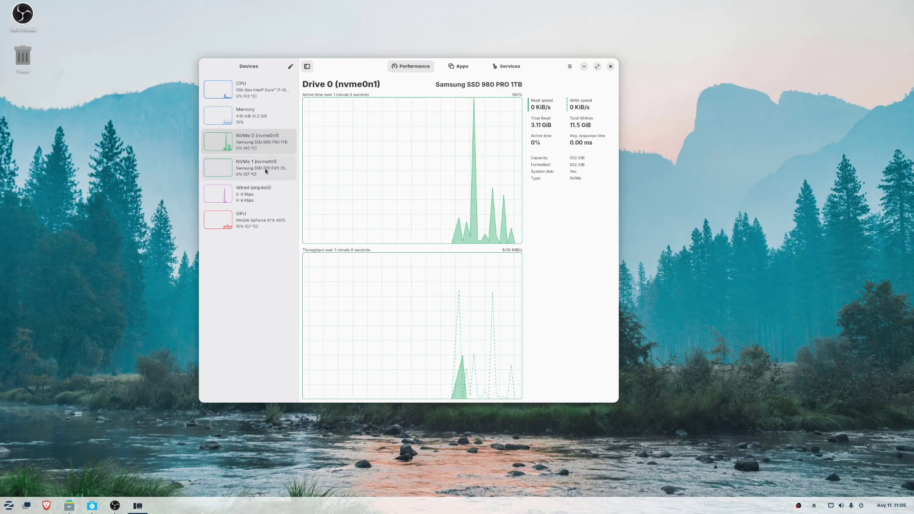
left_click(265, 168)
left_click(270, 194)
left_click(267, 228)
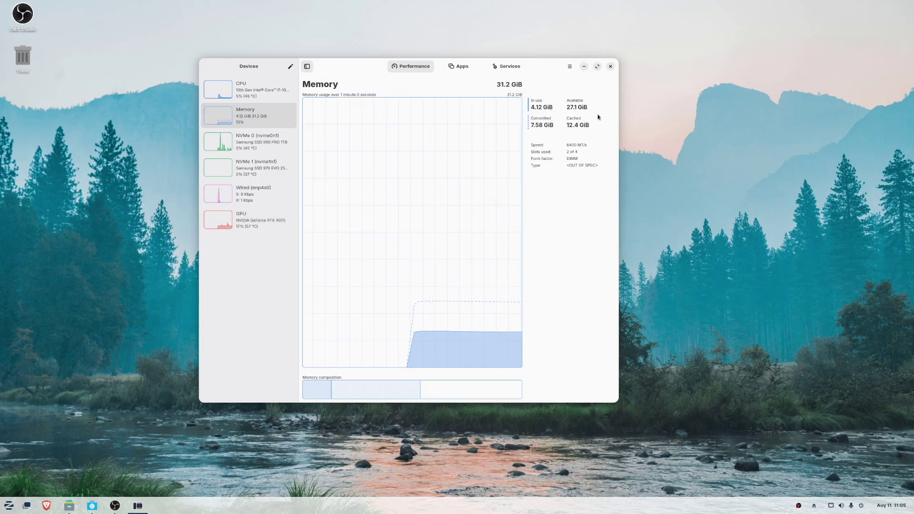
key("Up")
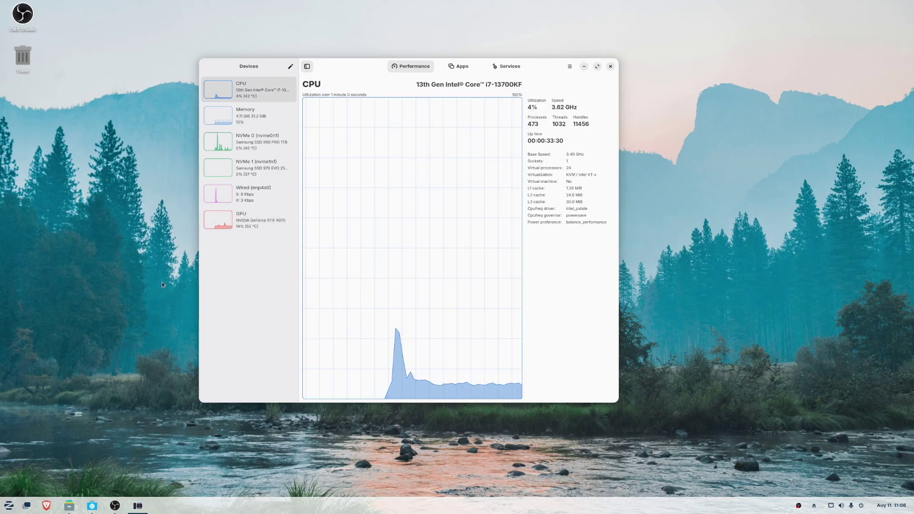
left_click_drag(531, 76, 581, 88)
Browse to the Utilities category in the Zorin app menu
key("super")
key("Up")
key("Return")
scroll(54, 381, "down", 2)
scroll(54, 381, "down", 2)
Launch System Monitor from Utilities, then close it and Mission Center
left_click(52, 432)
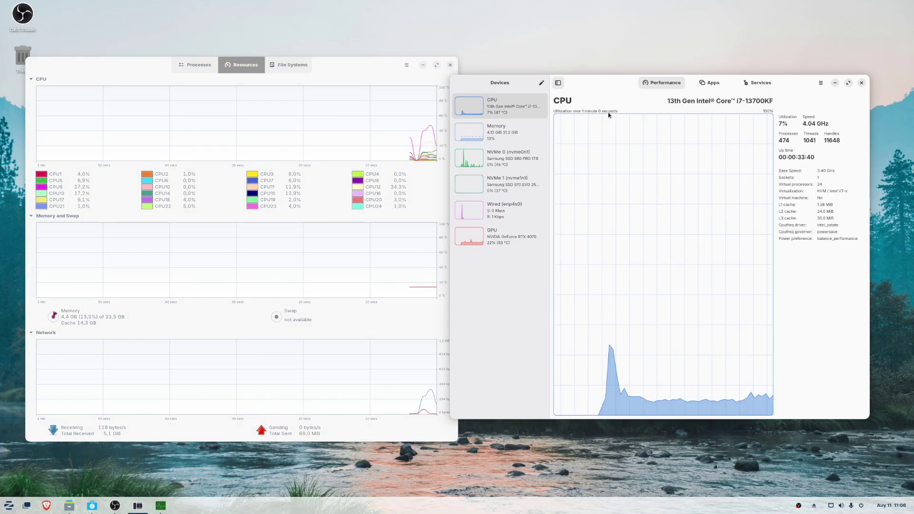
key("alt+F4")
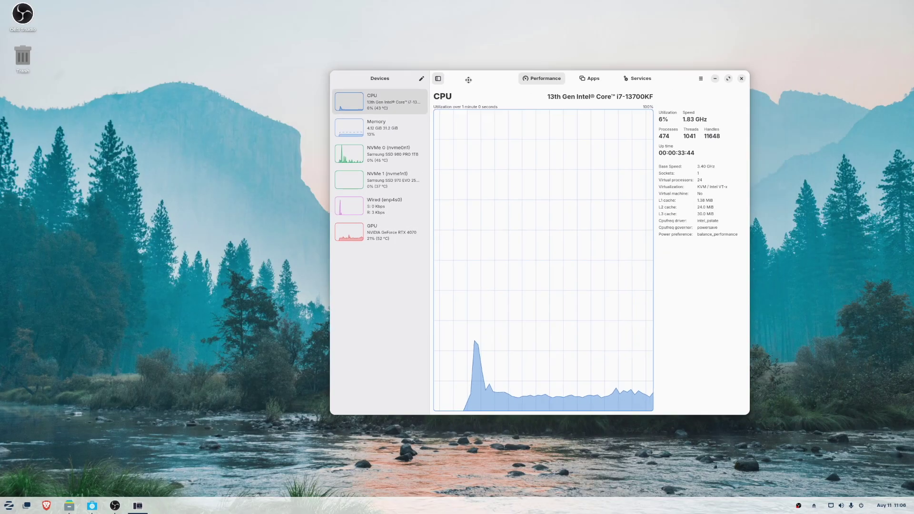
left_click(655, 74)
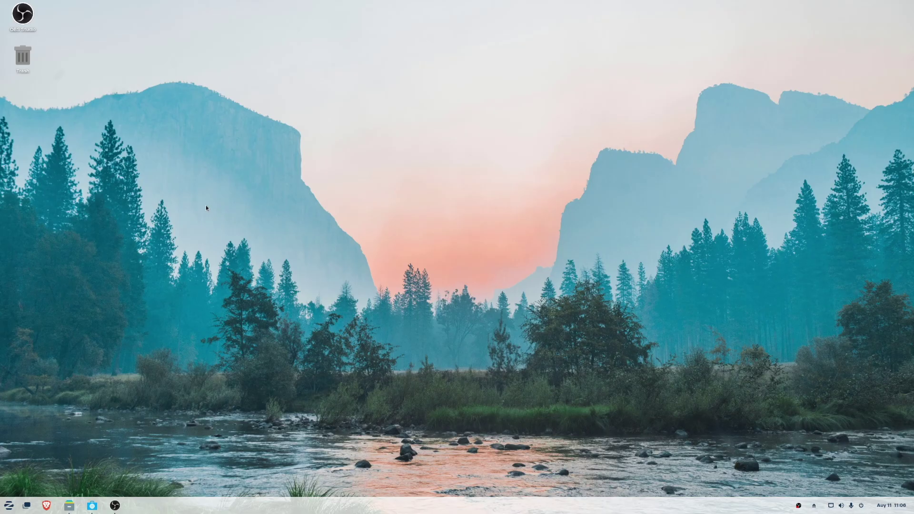
left_click(9, 506)
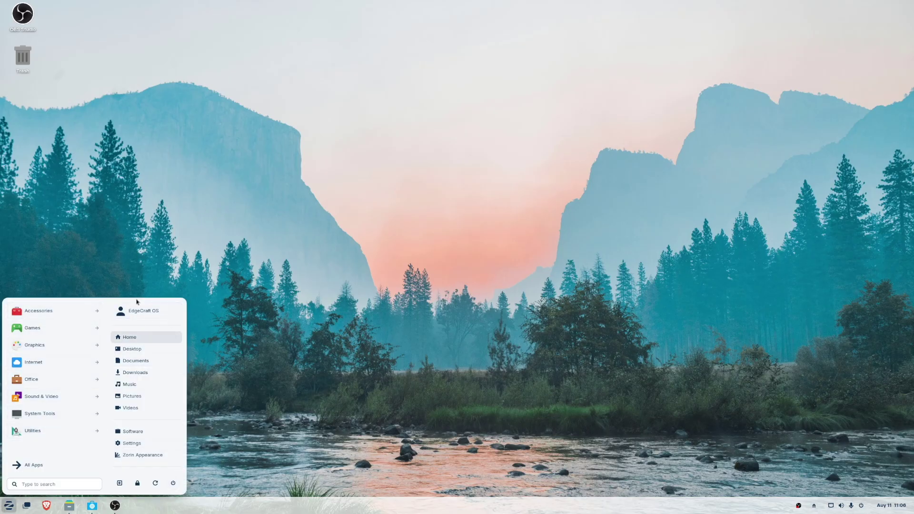
left_click(351, 331)
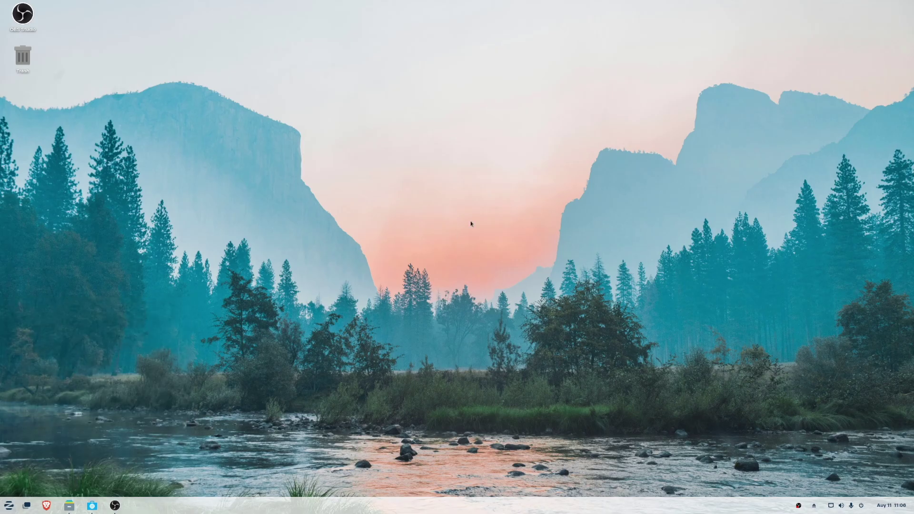